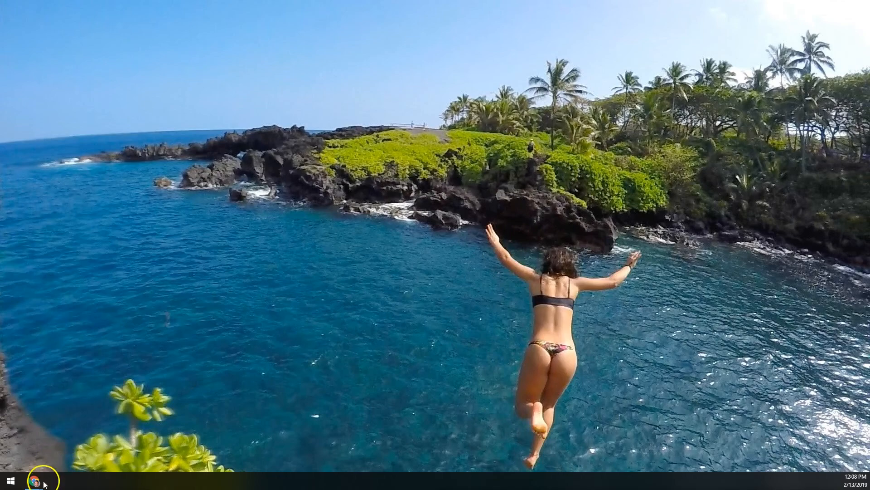
Bring MyKW forward and go to KW Websites from the Technology menu
left_click(145, 436)
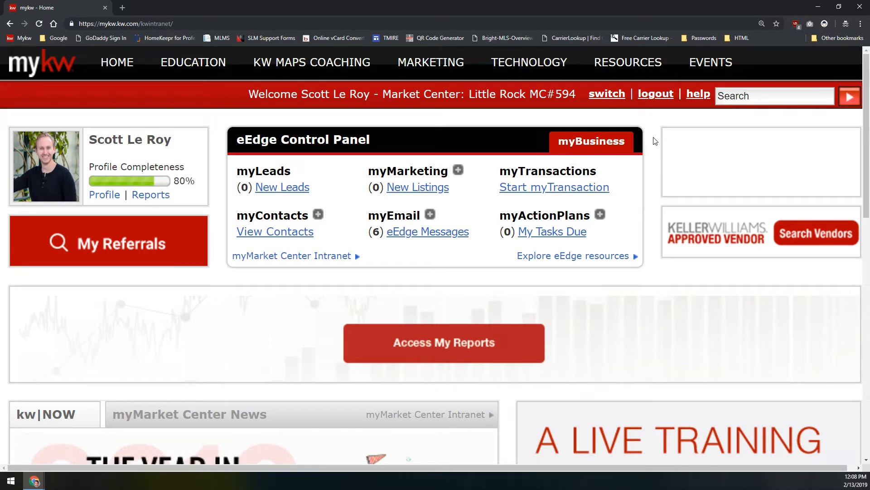
mouse_move(529, 64)
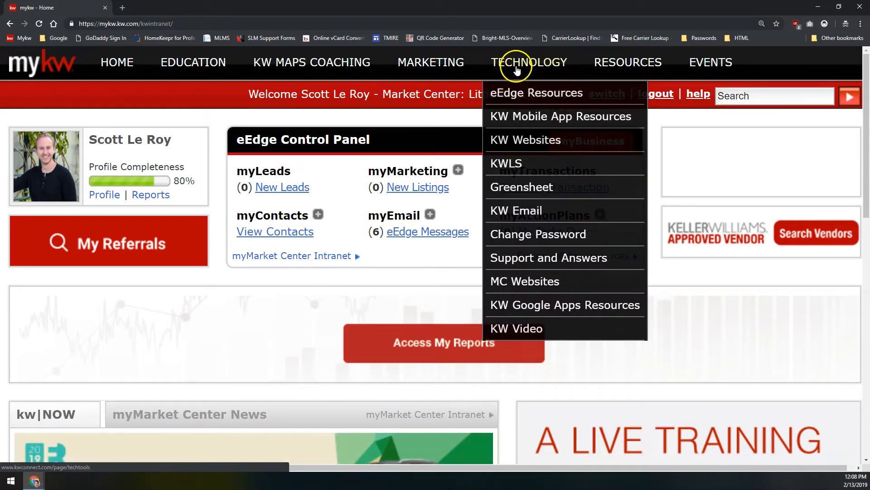
left_click(524, 141)
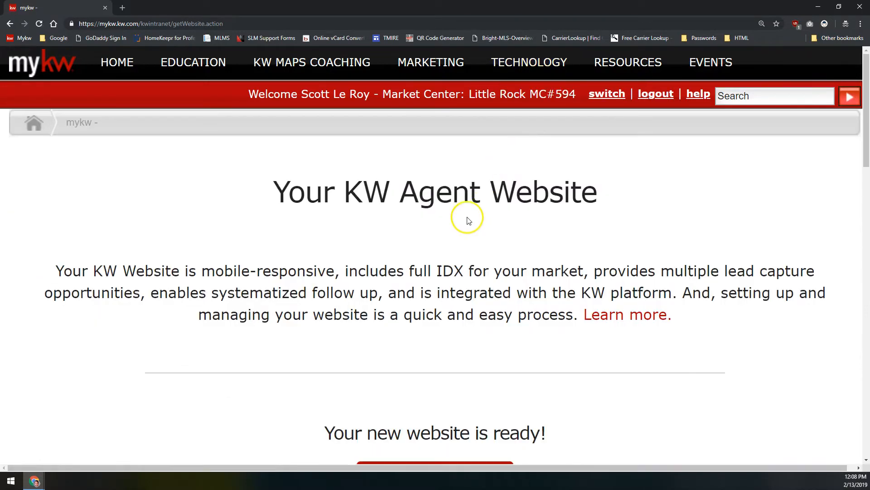
Open the agent website's Placester admin in a new tab using 'Go to my website'
scroll(430, 220, "down", 3)
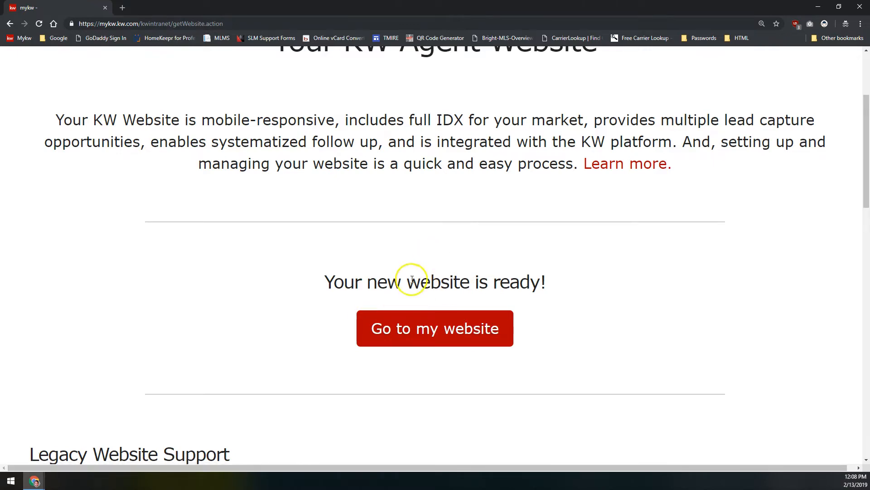
left_click(411, 329)
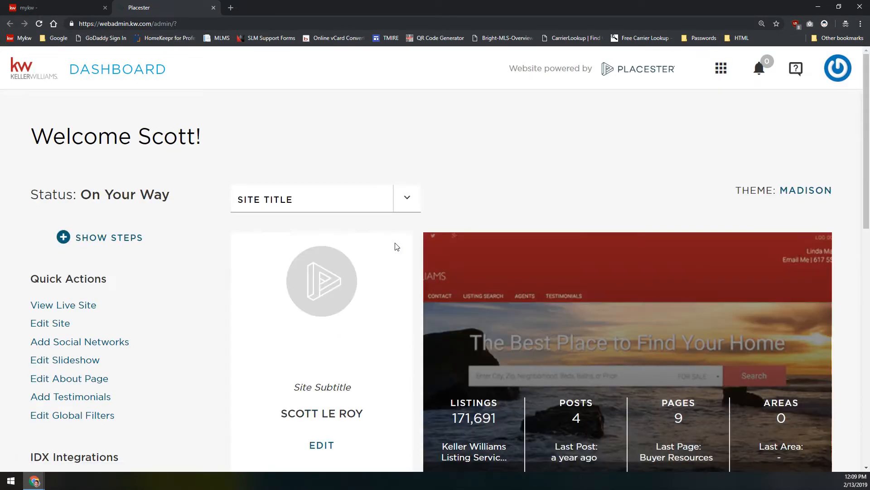
left_click(395, 234)
Check the Site Title site list, then open Edit Site and look over the Site Settings options
left_click(384, 211)
left_click(223, 142)
left_click(50, 325)
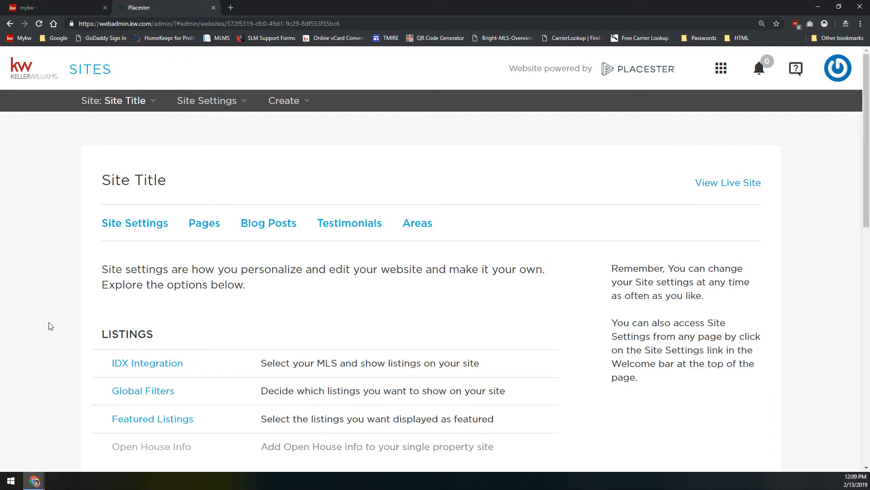
scroll(44, 280, "down", 12)
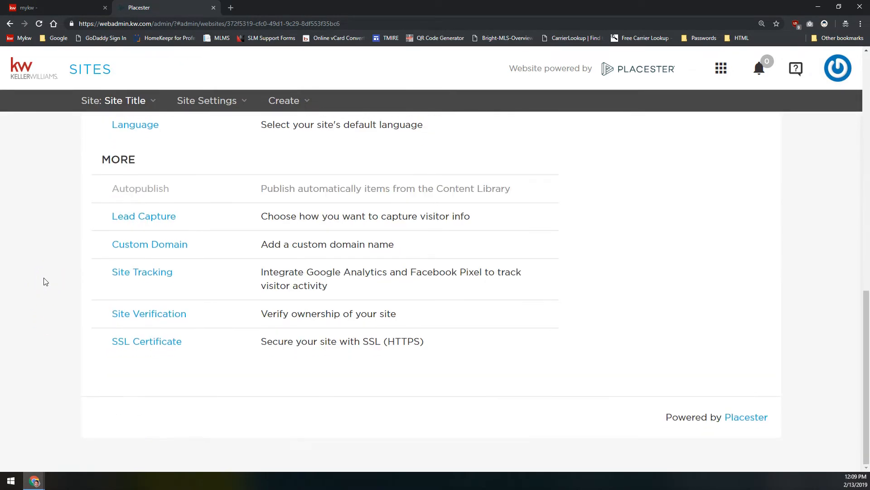
scroll(81, 240, "up", 2)
left_click_drag(101, 233, 154, 235)
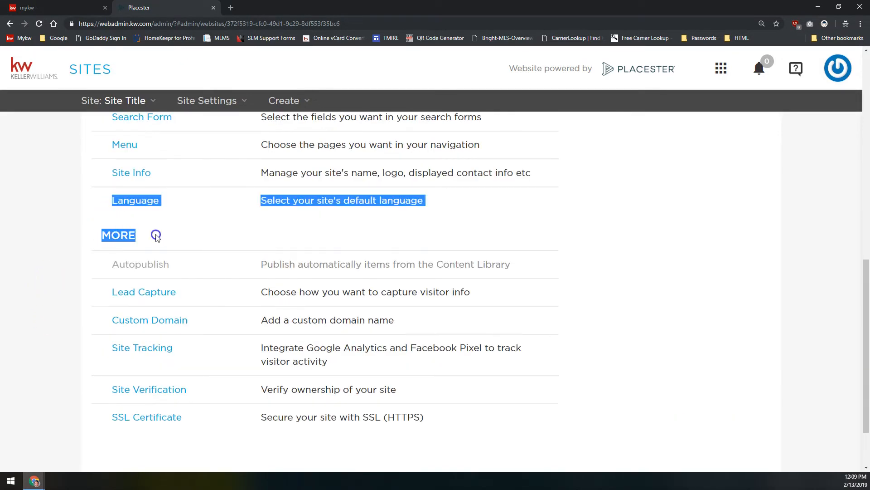
left_click(95, 316)
left_click(163, 319)
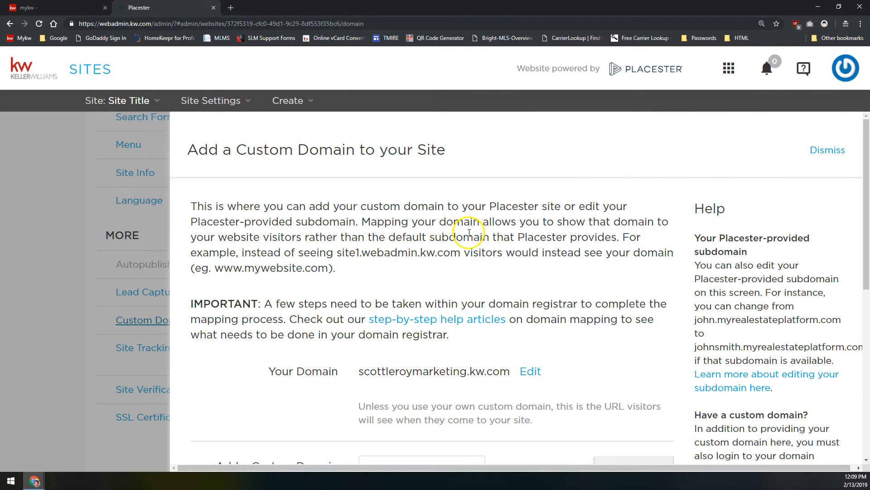
scroll(469, 232, "down", 3)
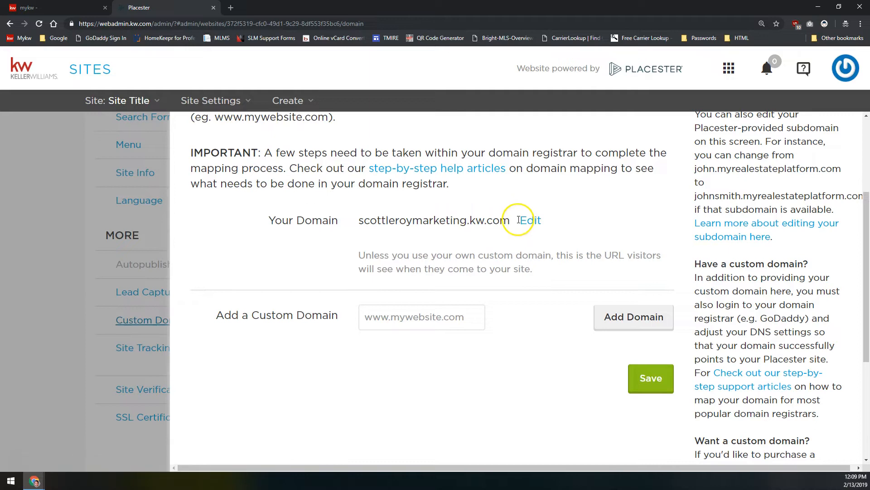
left_click_drag(355, 225, 510, 219)
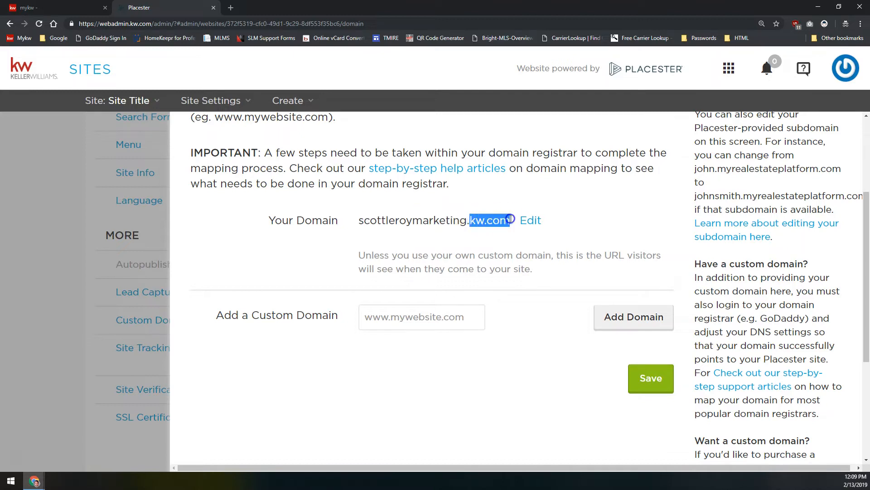
double_click(427, 221)
left_click(427, 221)
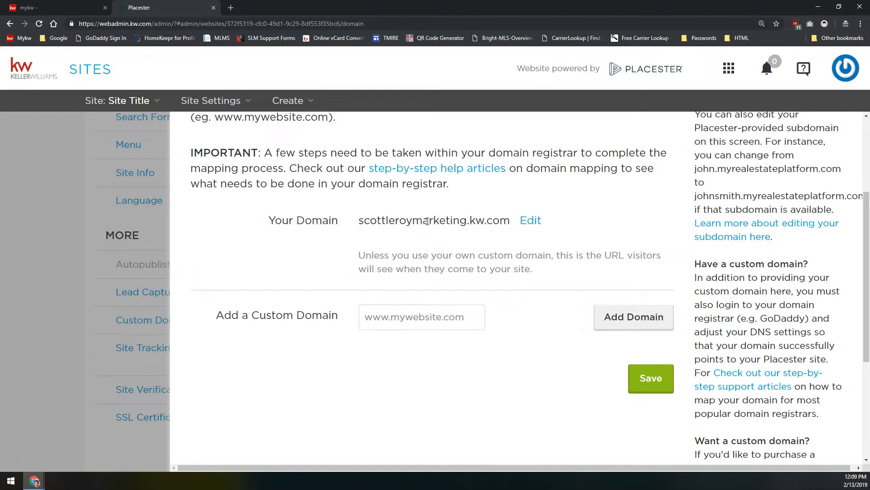
left_click(425, 174)
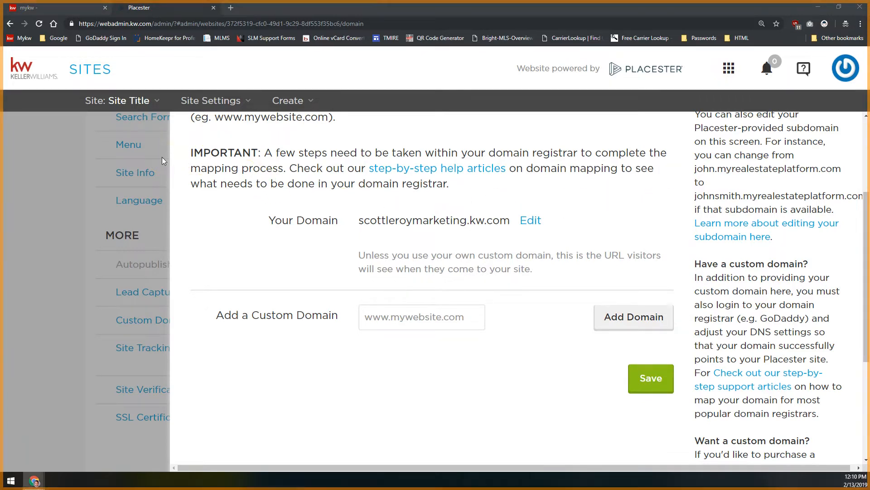
left_click(94, 352)
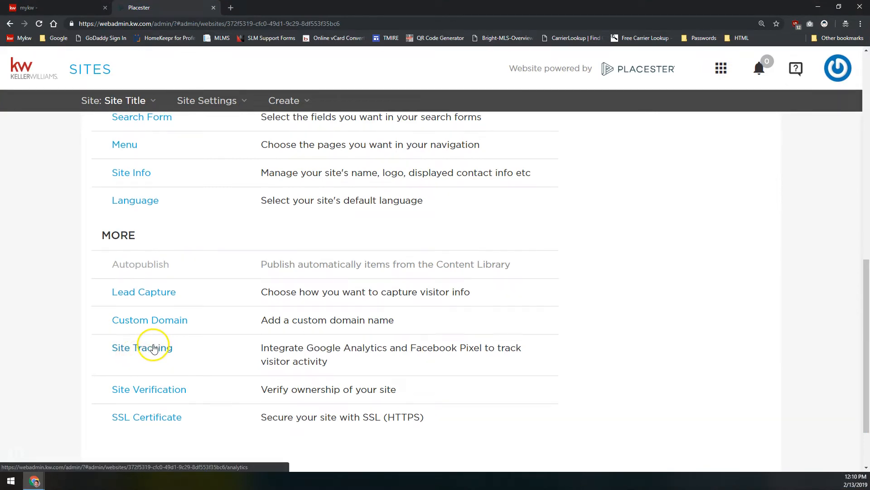
Open Site Tracking and review the empty Tracking ID and Google Conversion Tracking fields
left_click(153, 349)
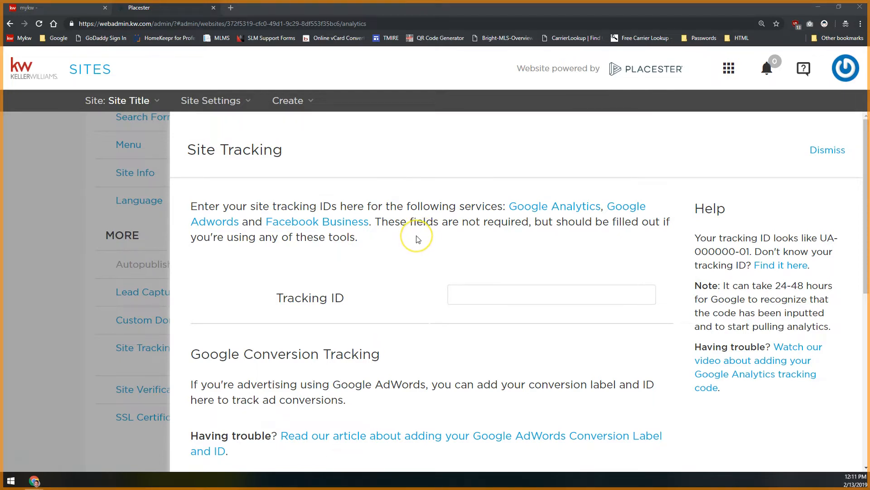
scroll(418, 239, "down", 2)
scroll(418, 239, "down", 3)
left_click_drag(191, 127, 378, 129)
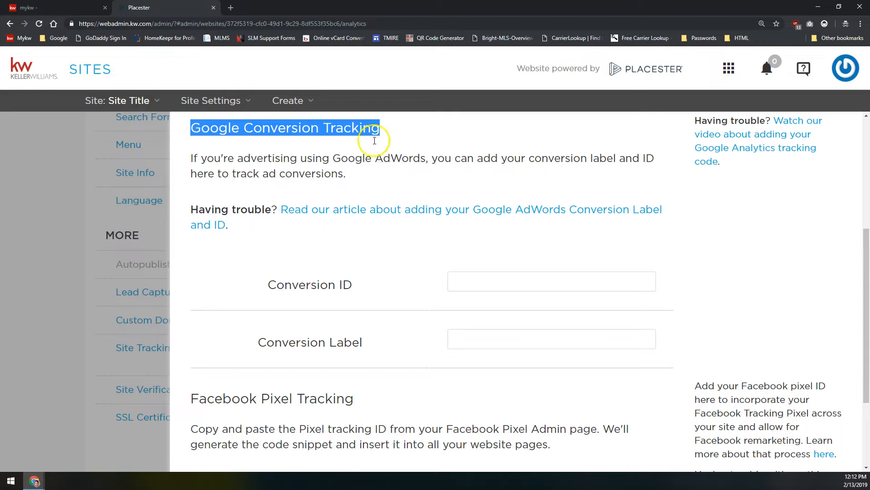
Leave the Facebook Pixel ID and other tracking IDs blank and save the Site Tracking settings
scroll(397, 226, "down", 3)
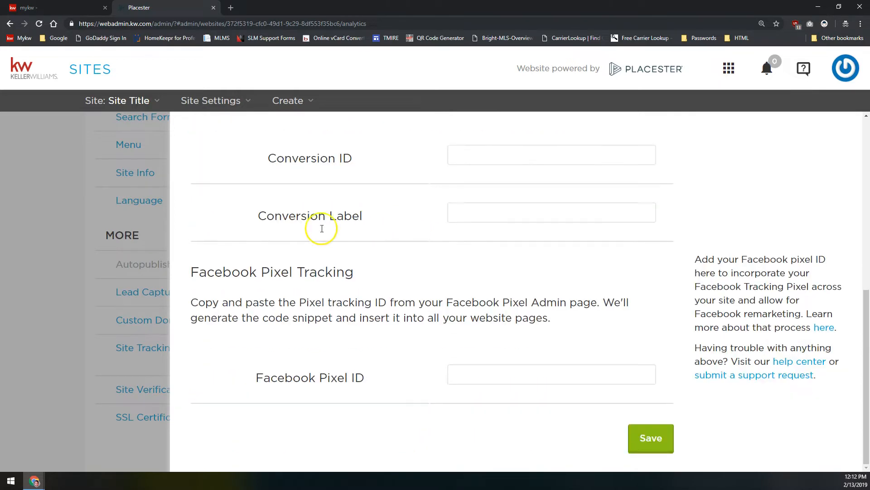
left_click_drag(192, 271, 357, 267)
left_click(357, 268)
left_click(510, 376)
left_click(506, 379)
scroll(508, 344, "up", 5)
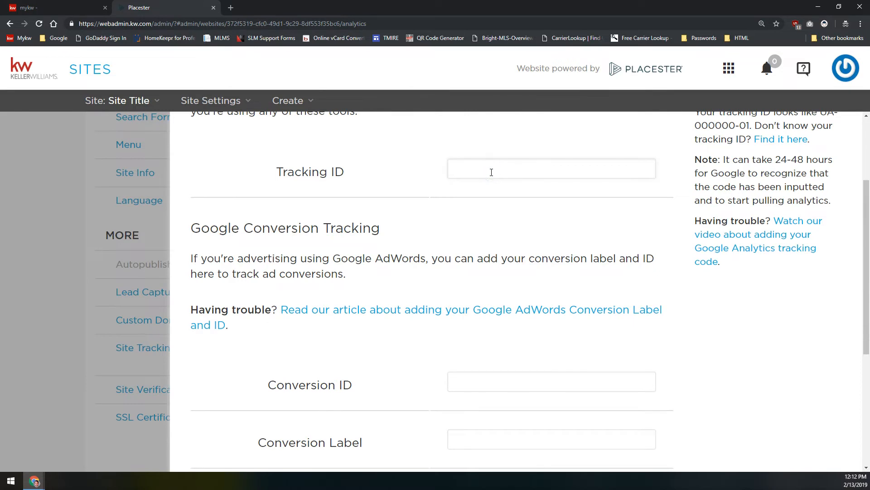
scroll(488, 177, "down", 5)
left_click(497, 373)
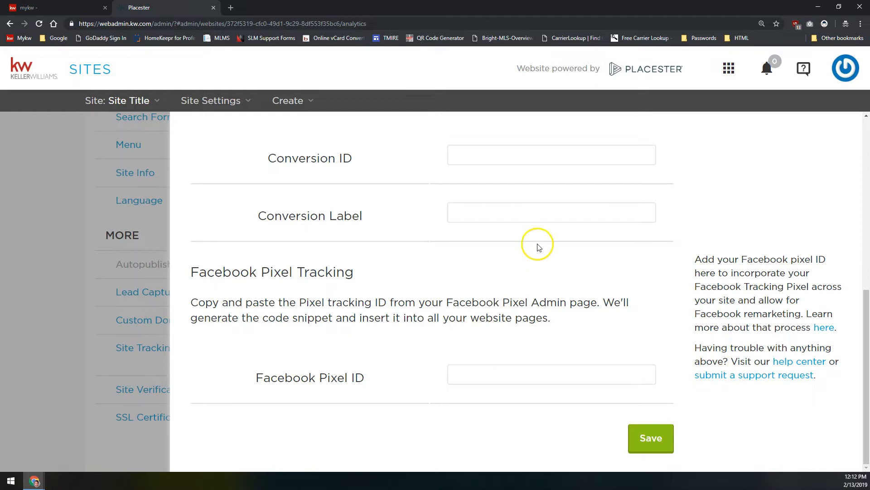
scroll(542, 273, "up", 2)
scroll(545, 280, "down", 2)
scroll(635, 313, "up", 6)
scroll(635, 313, "down", 6)
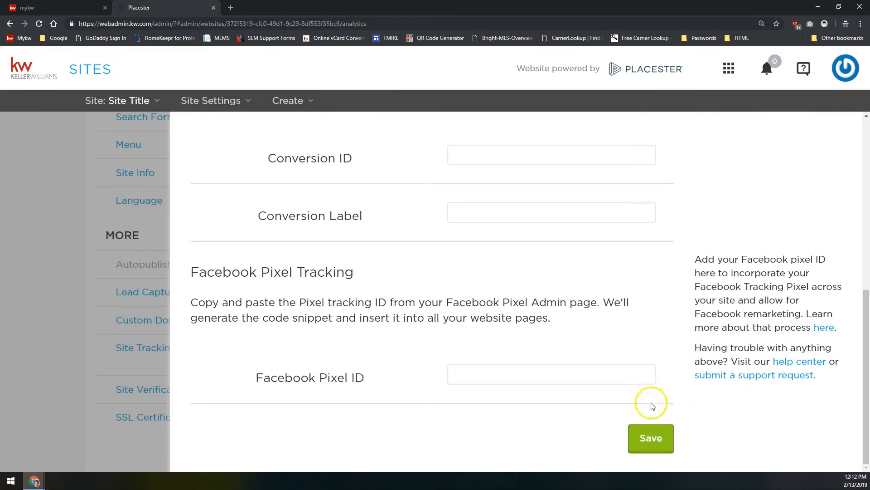
left_click(654, 442)
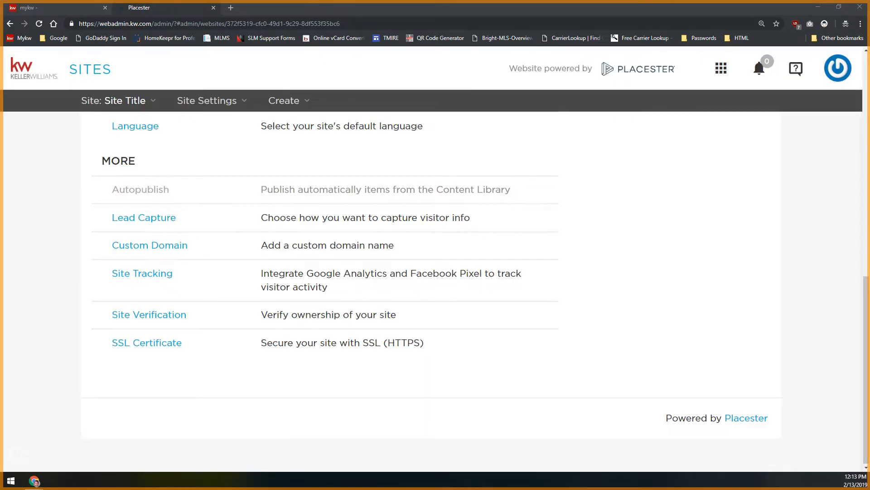
Open Site Verification and review the Google and Bing Webmaster Tools meta tag fields
scroll(82, 272, "up", 2)
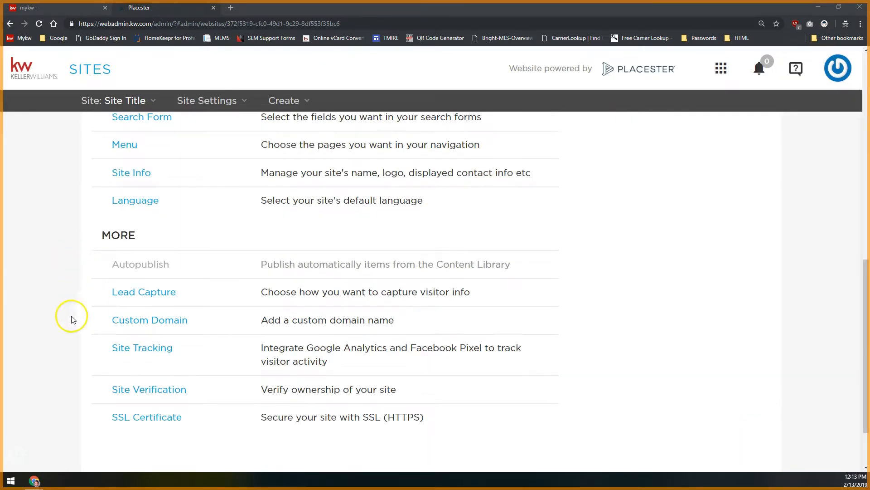
left_click(124, 392)
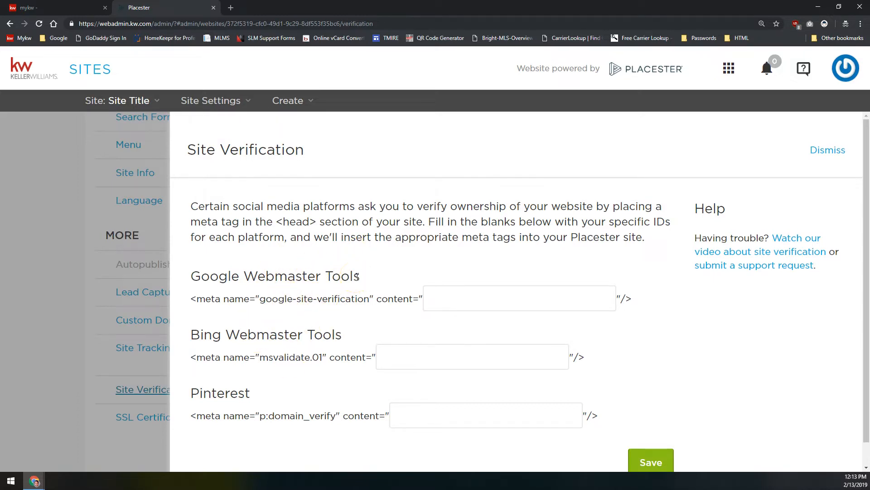
left_click_drag(358, 276, 194, 285)
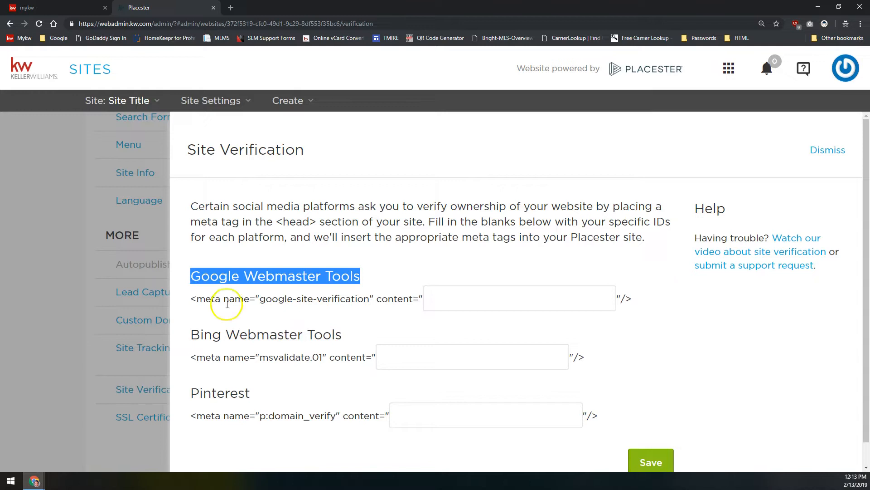
left_click_drag(341, 334, 187, 336)
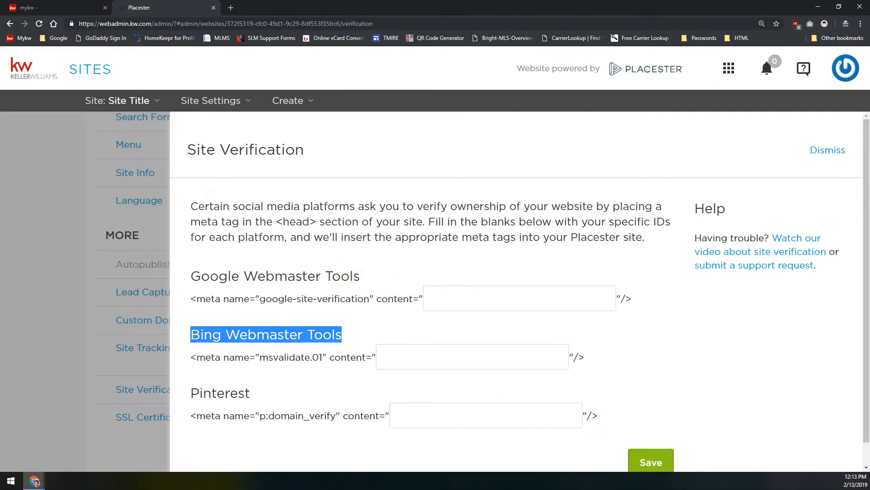
key("alt+Tab")
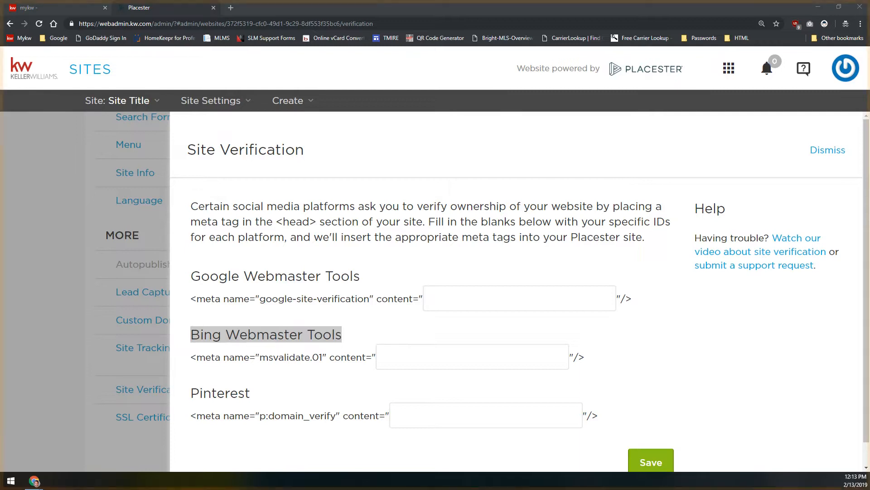
left_click(331, 329)
double_click(331, 329)
left_click(349, 334)
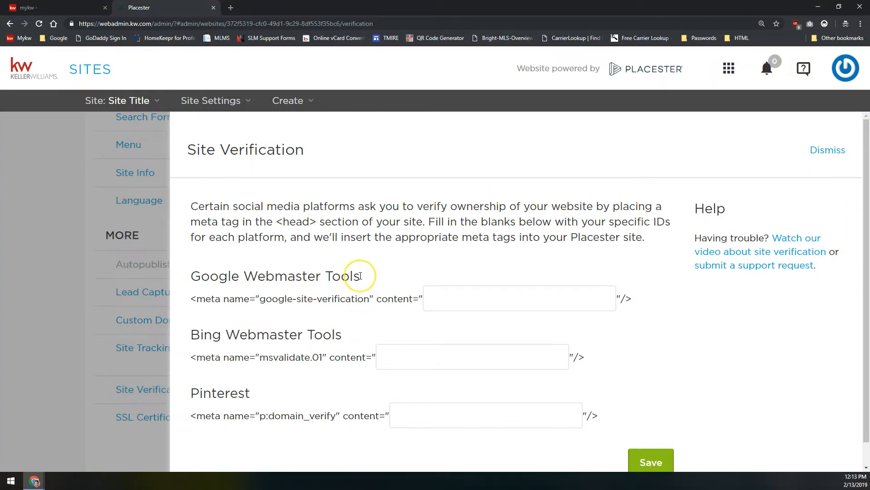
left_click_drag(346, 333, 193, 329)
left_click(402, 353)
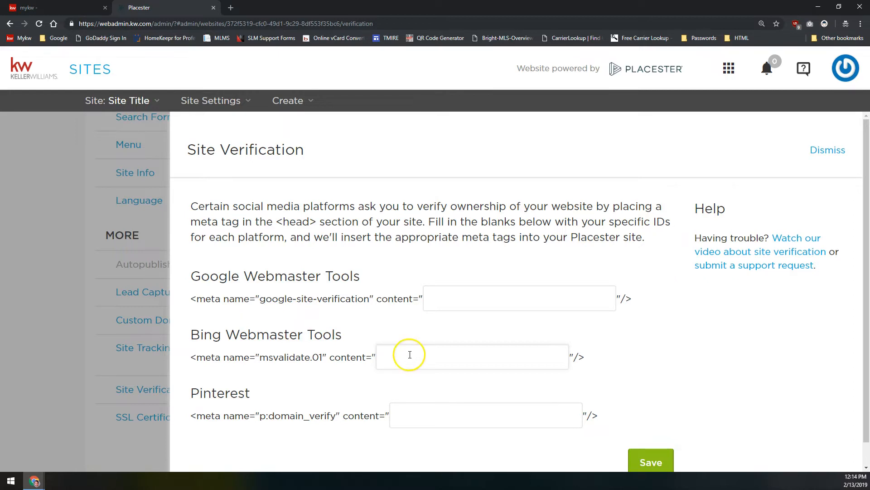
Leave the Pinterest verification field empty and dismiss the Site Verification panel
scroll(356, 340, "down", 1)
left_click(397, 381)
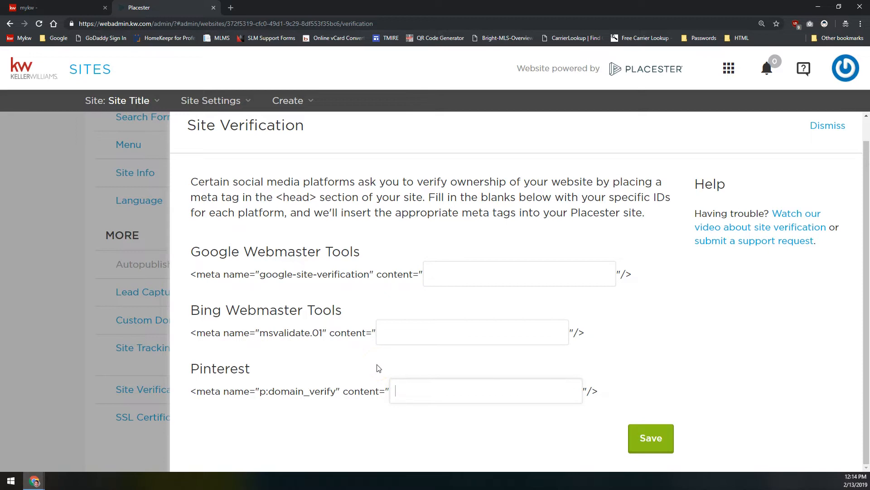
left_click(303, 358)
left_click(322, 383)
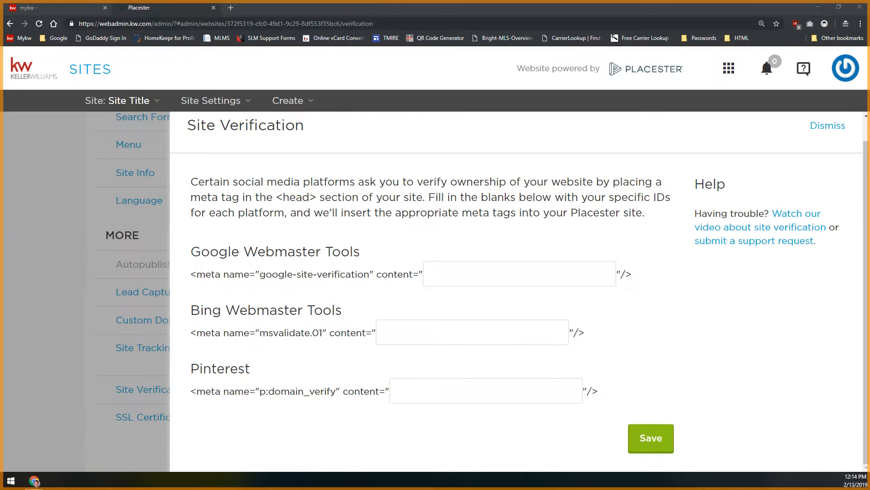
left_click_drag(360, 252, 305, 250)
left_click(306, 250)
scroll(249, 213, "up", 1)
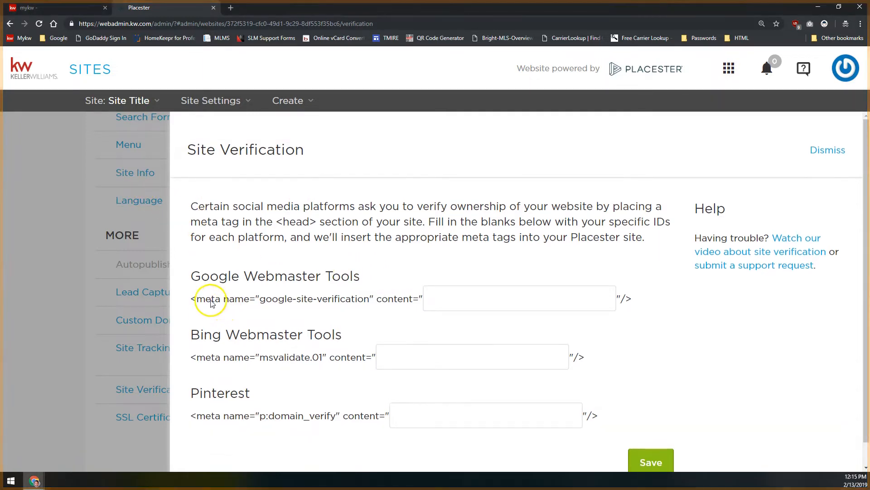
left_click(113, 334)
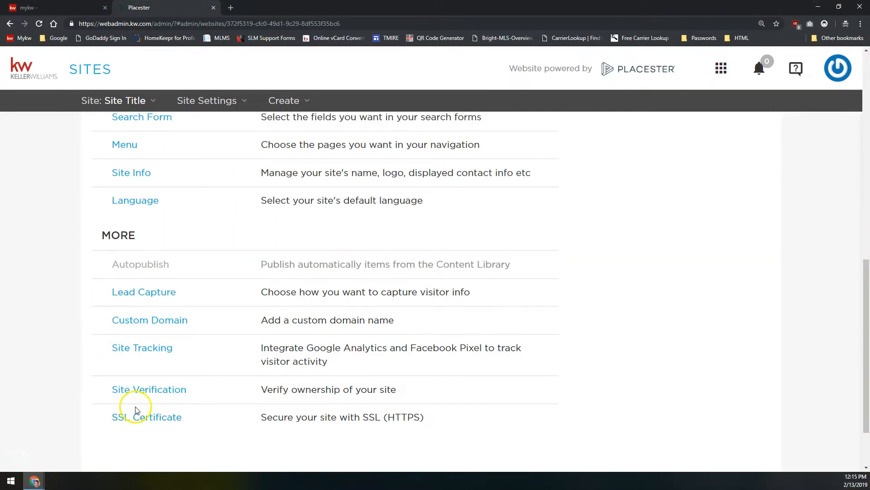
left_click(158, 423)
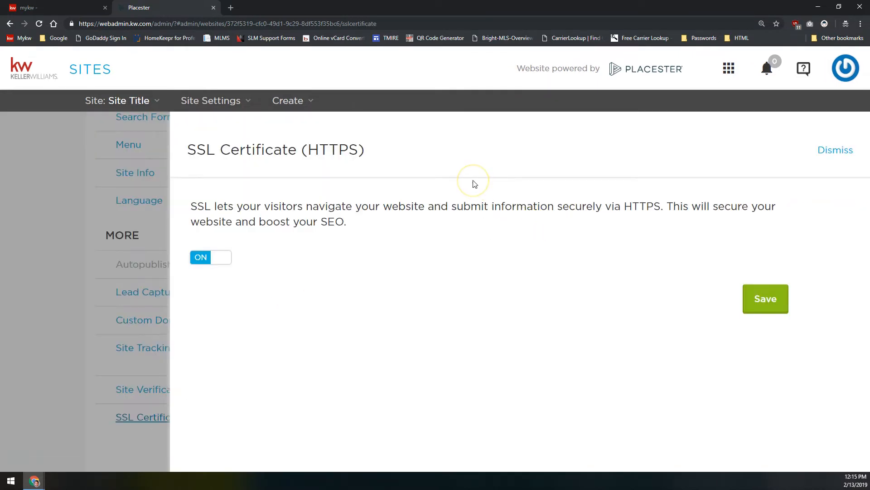
left_click(453, 179)
left_click(100, 282)
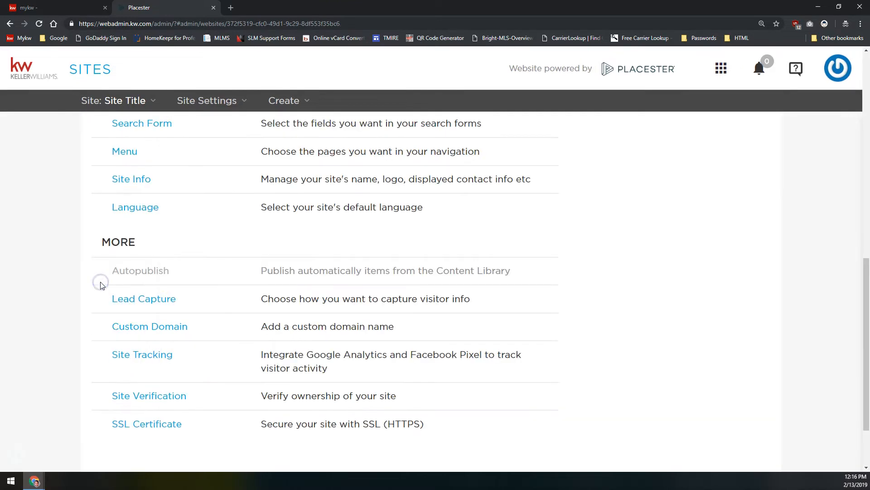
scroll(176, 261, "down", 1)
scroll(175, 258, "up", 10)
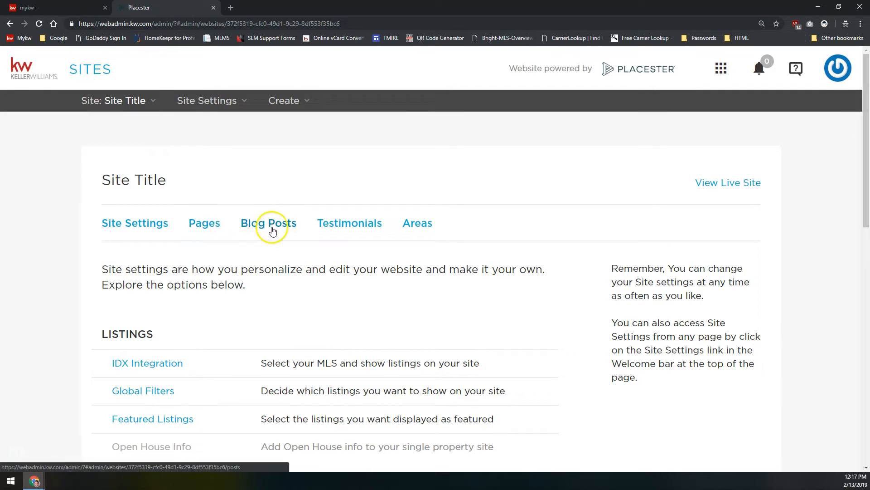
Show the Pages section under Site Title, listing nine published pages like About, Blog and Contact
left_click(351, 230)
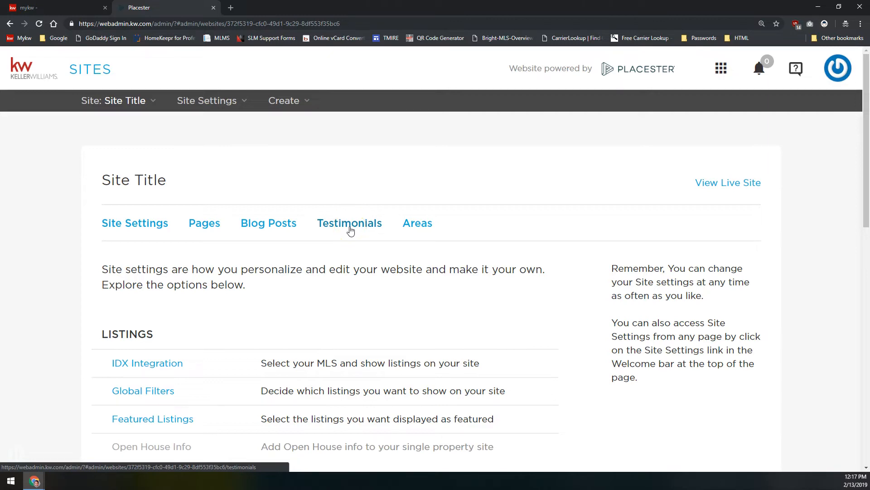
left_click(348, 231)
left_click(206, 225)
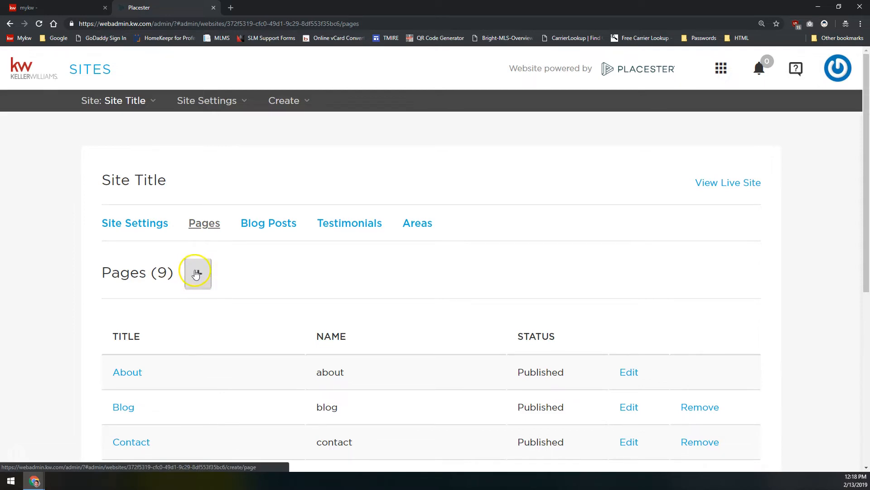
left_click(268, 224)
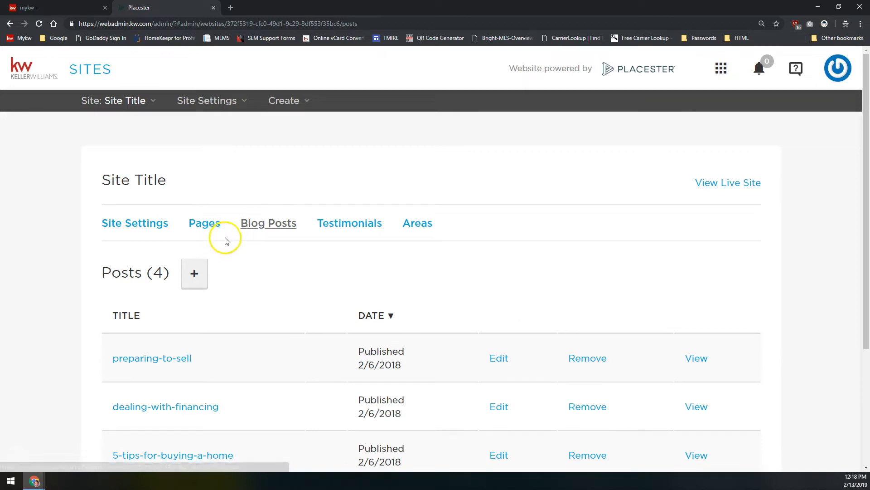
left_click(340, 226)
left_click(419, 225)
left_click(270, 228)
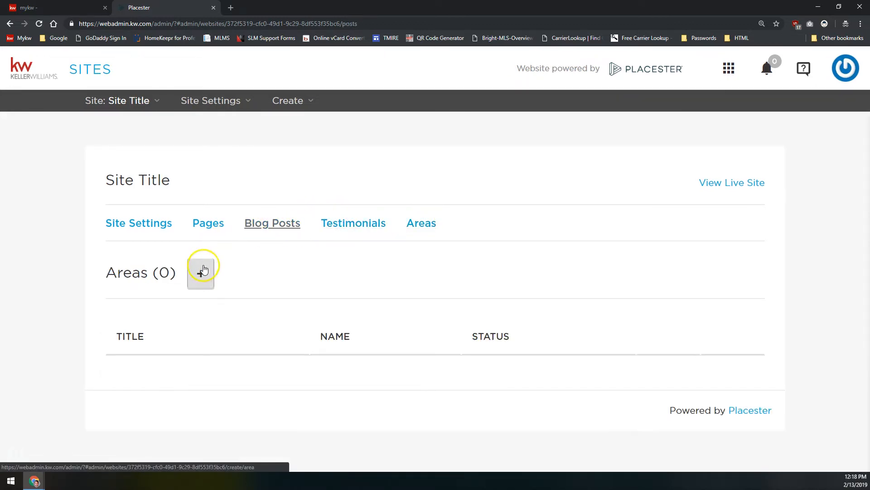
left_click(204, 222)
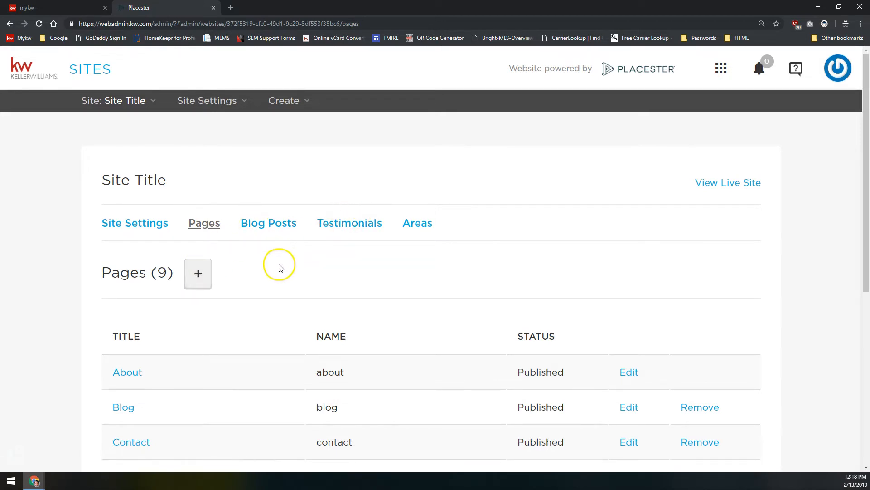
Look over the nine existing pages, then start a new page from Pages (9)
scroll(234, 261, "down", 2)
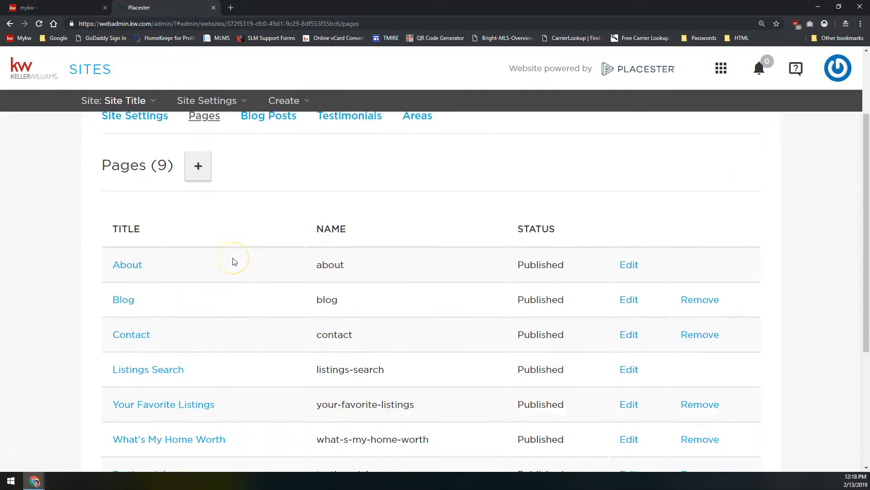
scroll(234, 262, "down", 1)
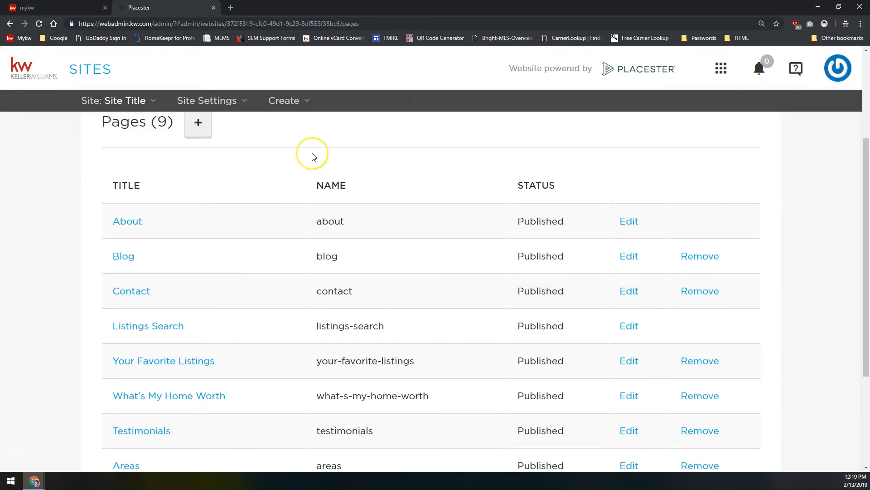
scroll(312, 157, "down", 2)
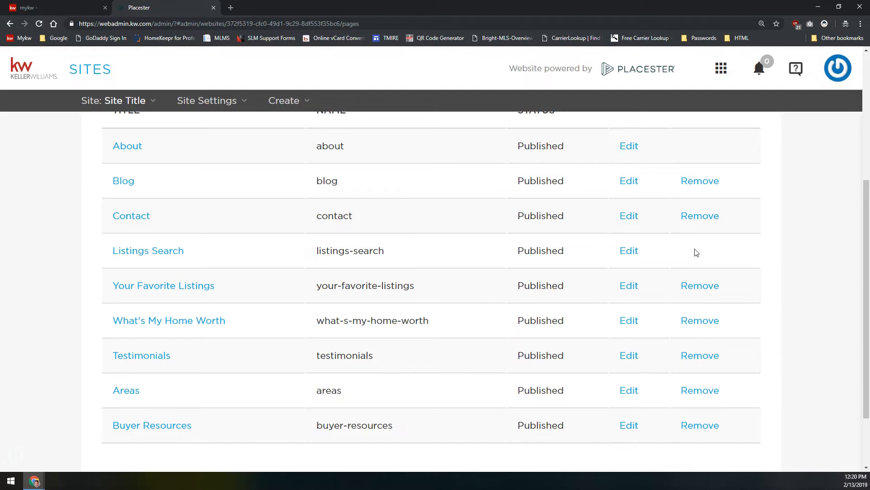
scroll(676, 241, "up", 5)
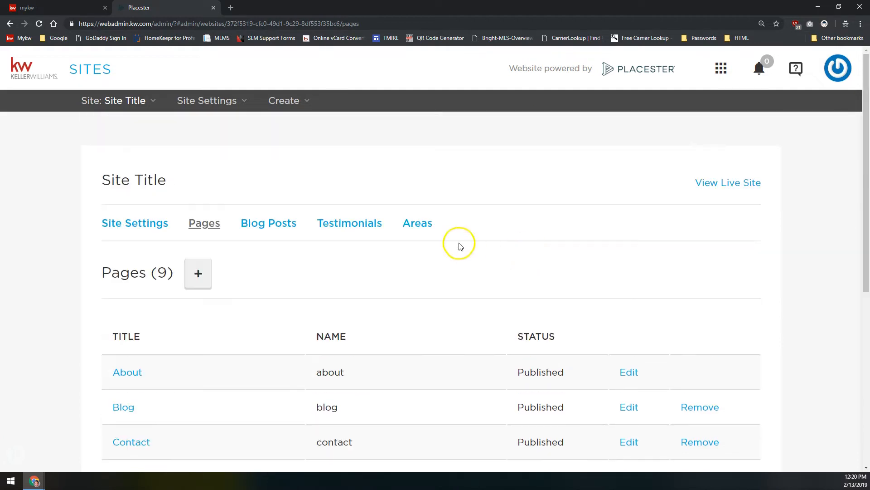
left_click(199, 273)
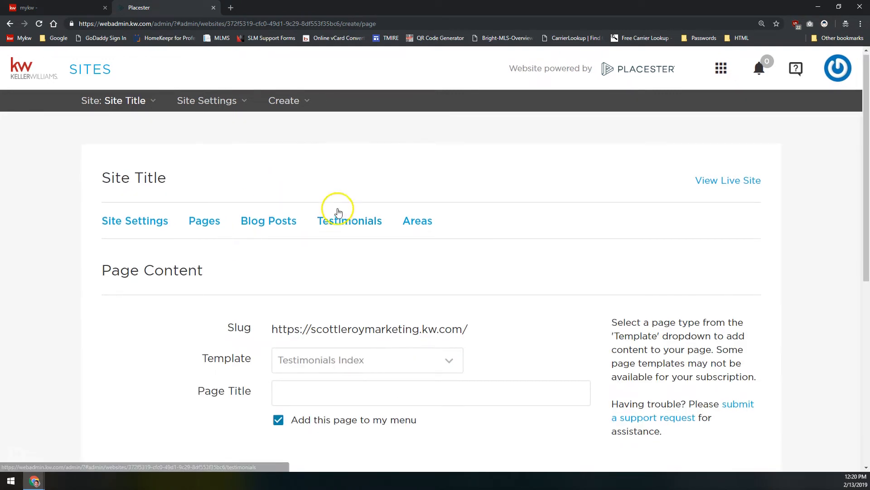
scroll(318, 191, "down", 3)
left_click_drag(271, 180, 468, 177)
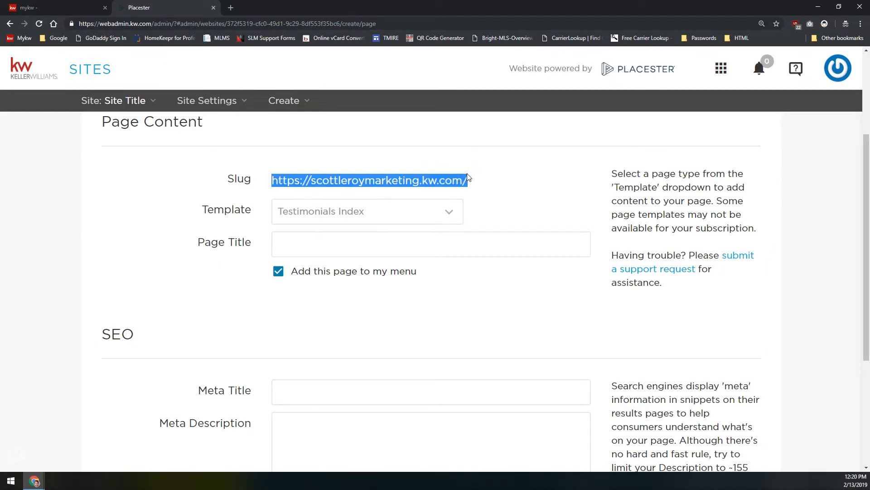
left_click(317, 177)
left_click(237, 180)
left_click_drag(272, 179, 469, 181)
left_click(469, 180)
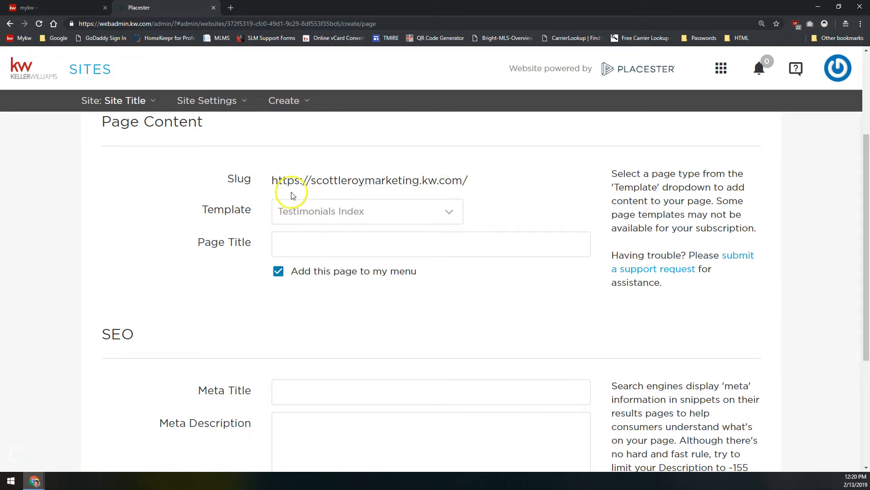
double_click(283, 178)
left_click(304, 180)
left_click(314, 238)
Enter 'Test Page' as the page title and check the auto-filled test-page slug
left_click(438, 252)
type("Test Page")
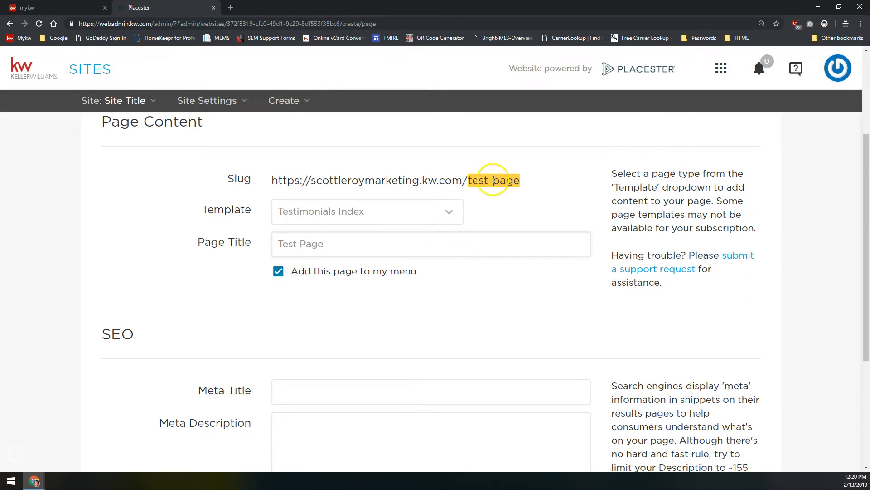
left_click_drag(472, 180, 519, 174)
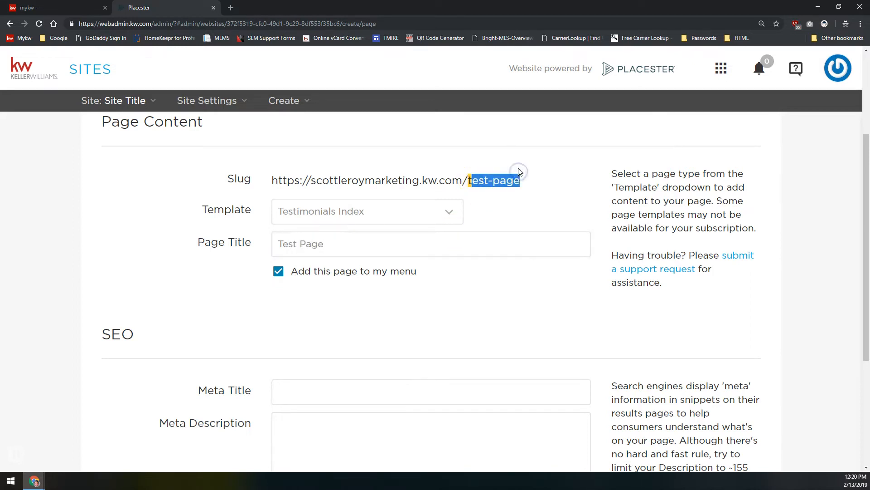
left_click(500, 178)
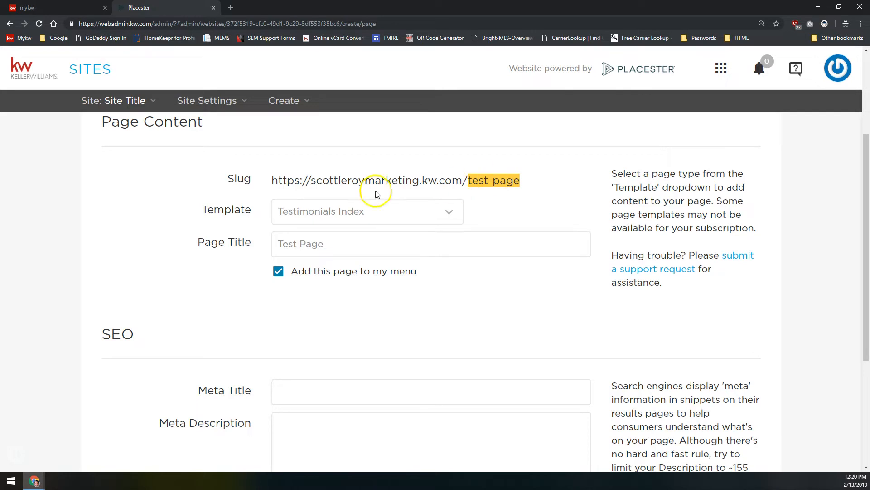
left_click(491, 175)
left_click(489, 185)
left_click_drag(473, 180, 526, 181)
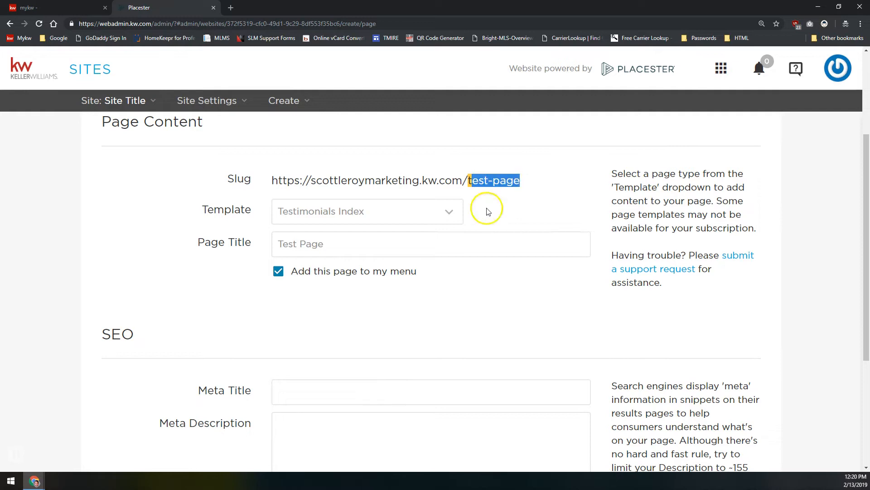
left_click(204, 247)
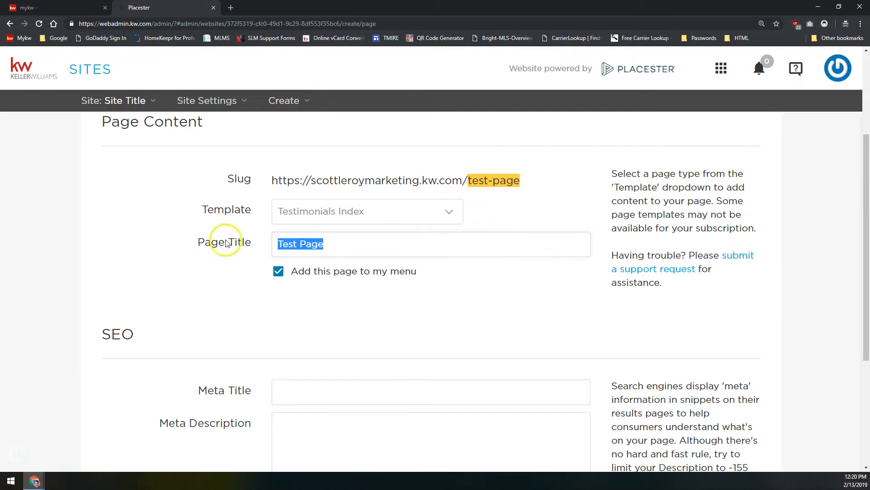
Show the Template dropdown's list of page templates for the new page
left_click(334, 214)
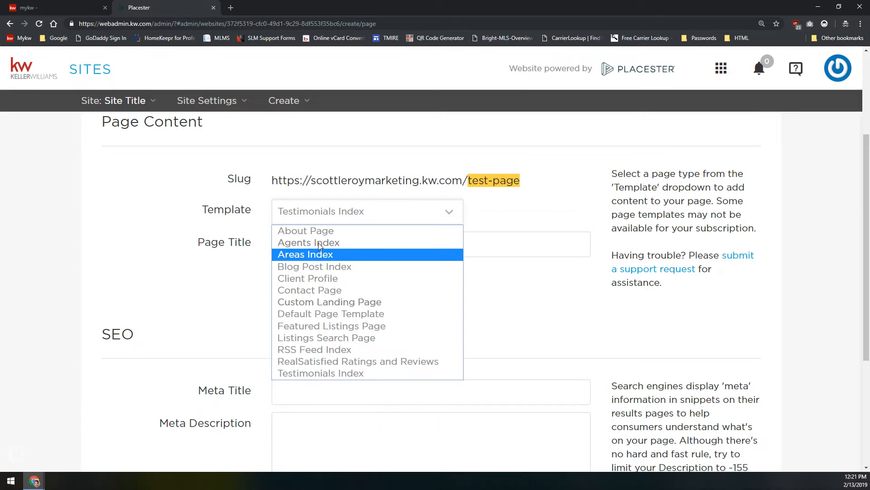
Browse the template options, including Areas Index, then go back to the 9-page Pages list without saving
left_click(499, 111)
scroll(472, 197, "up", 3)
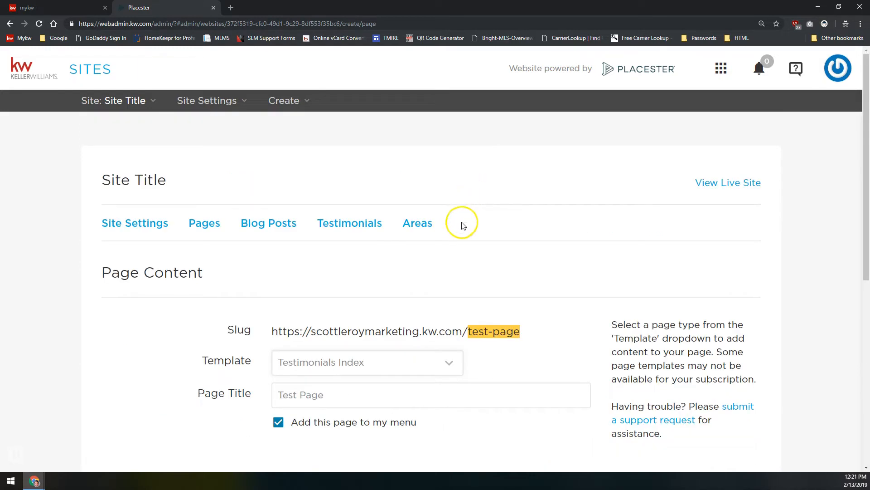
scroll(337, 231, "down", 1)
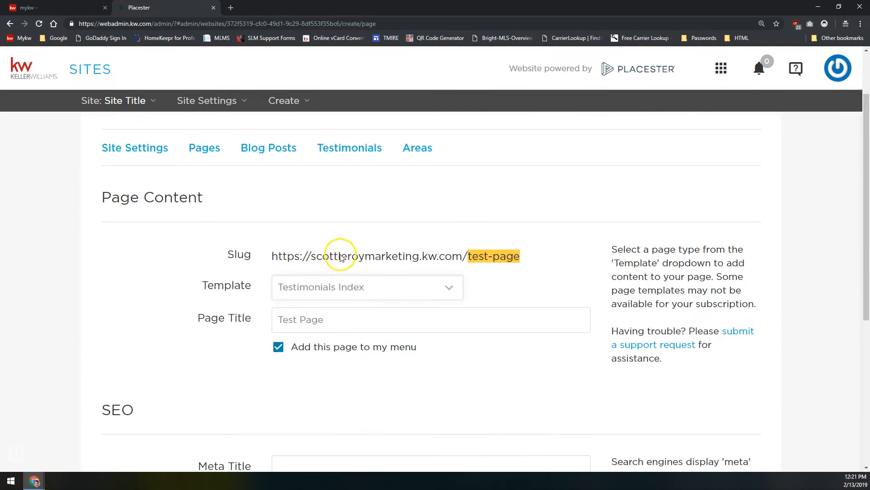
left_click(345, 287)
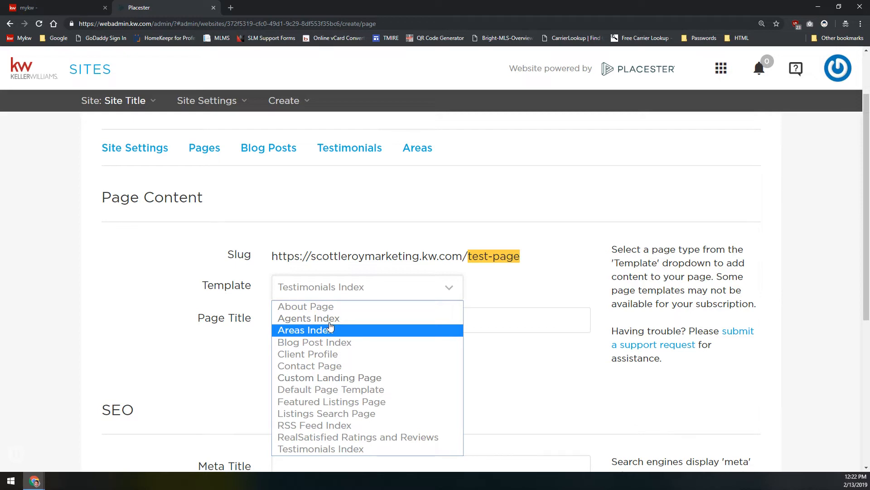
left_click(312, 334)
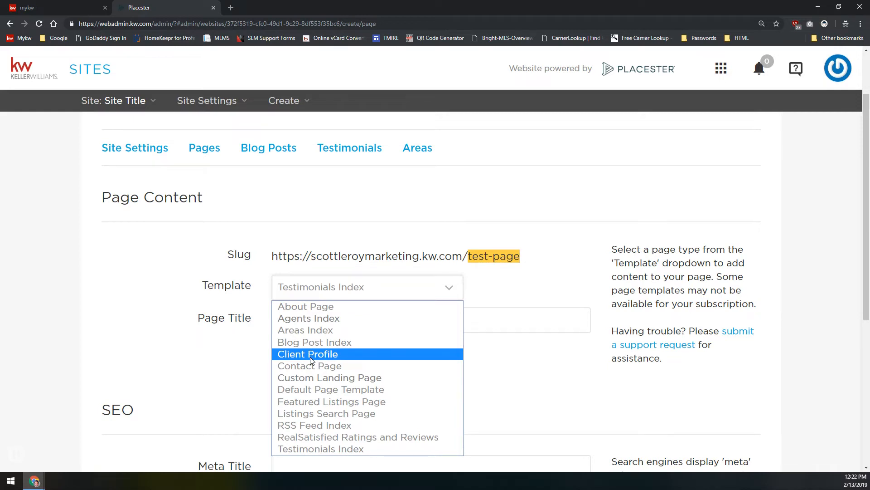
left_click(204, 149)
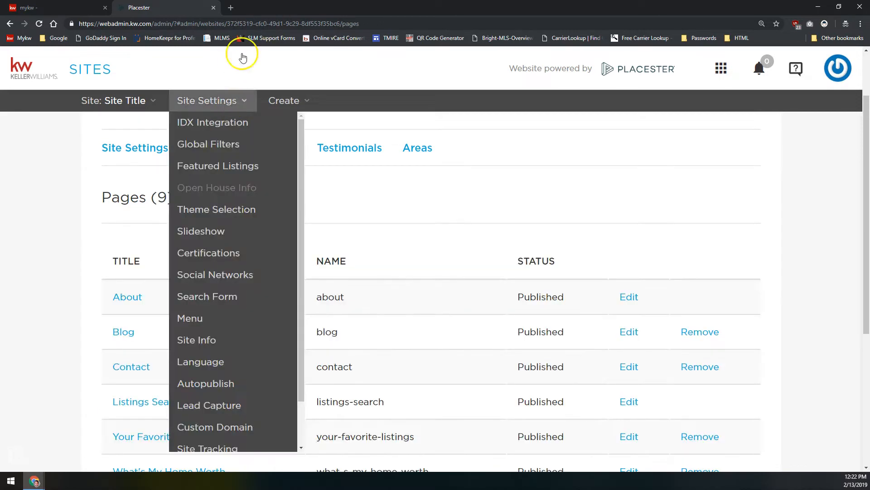
Glance at Blog Posts, then return to Pages (9) and open the create-page form
scroll(344, 204, "down", 2)
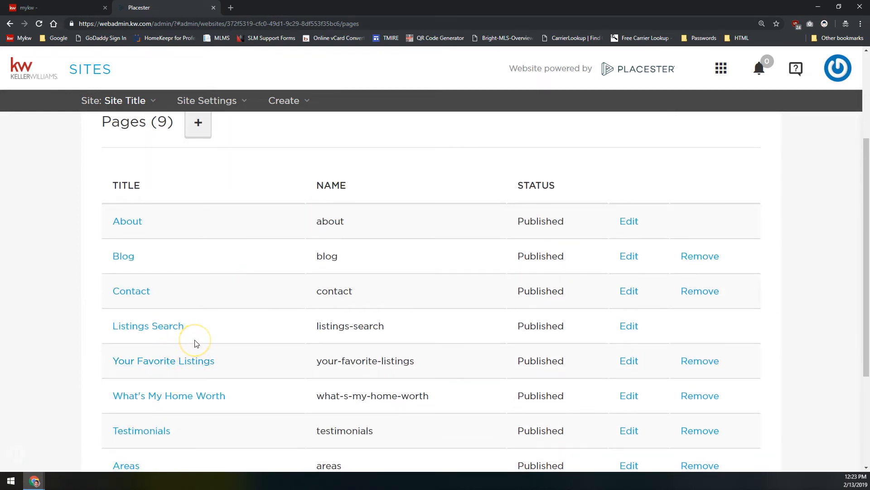
scroll(194, 343, "up", 2)
scroll(196, 342, "down", 4)
scroll(199, 317, "up", 5)
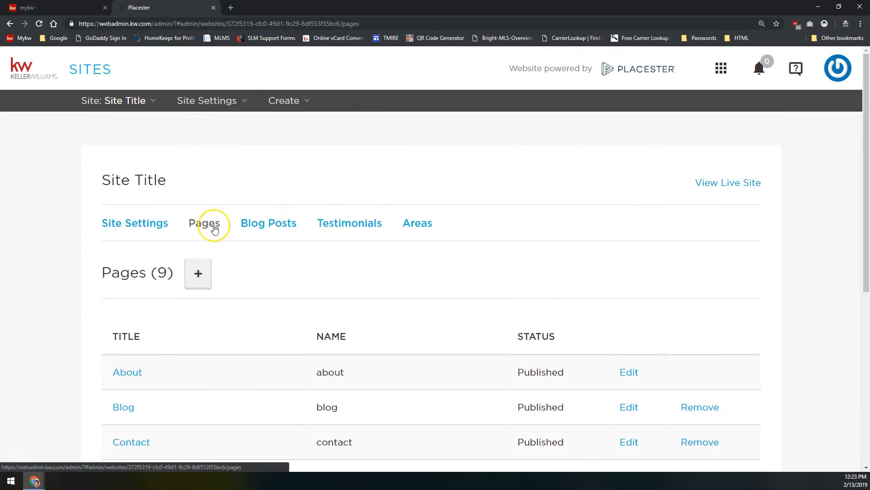
left_click(268, 229)
left_click(214, 229)
left_click(196, 271)
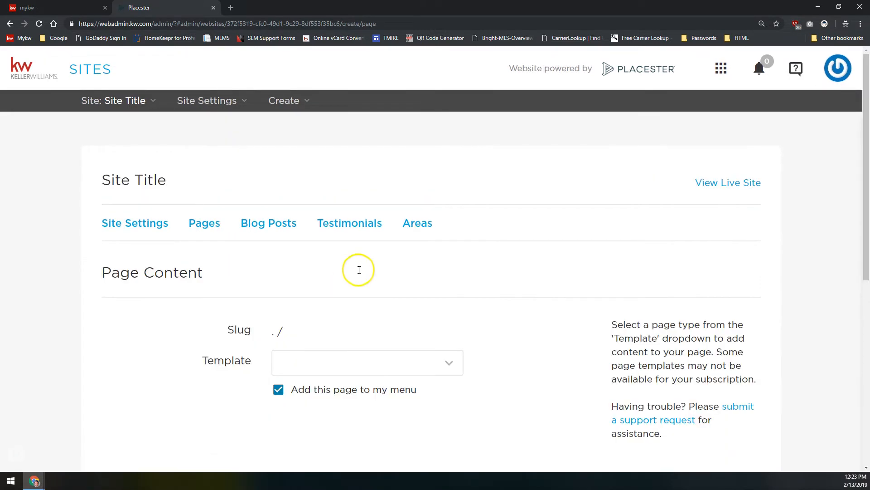
scroll(331, 309, "down", 2)
left_click(334, 290)
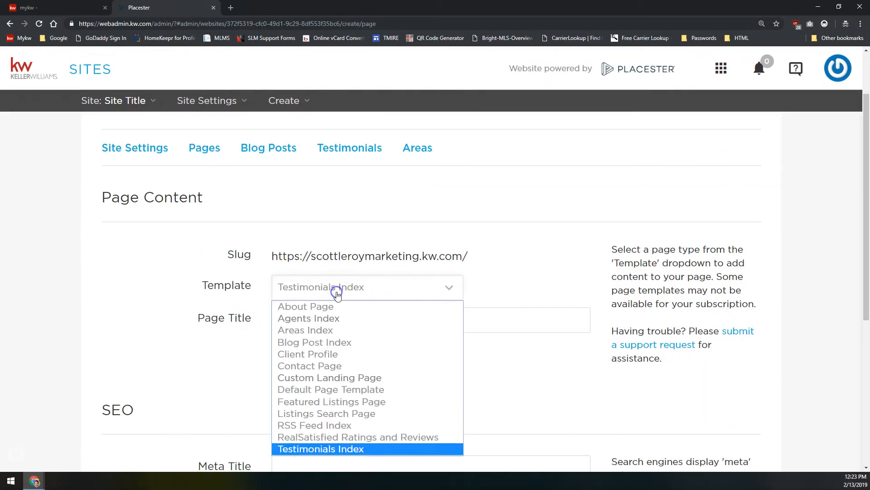
left_click(323, 357)
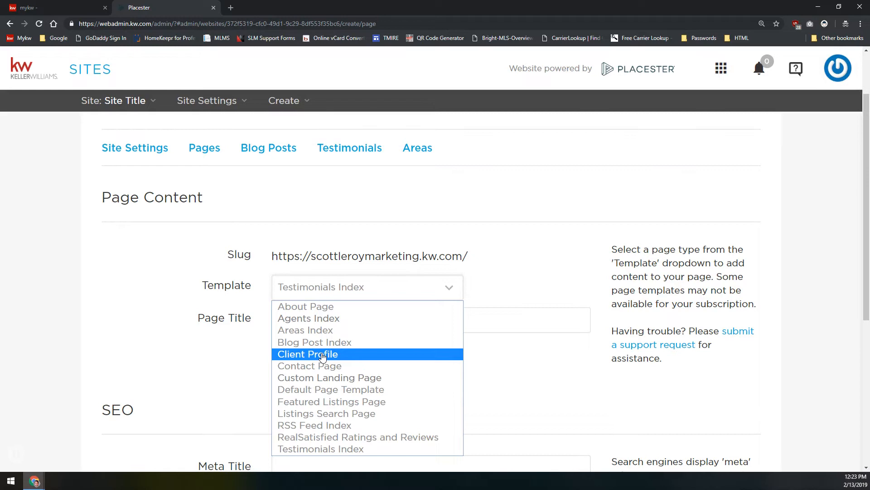
left_click(319, 402)
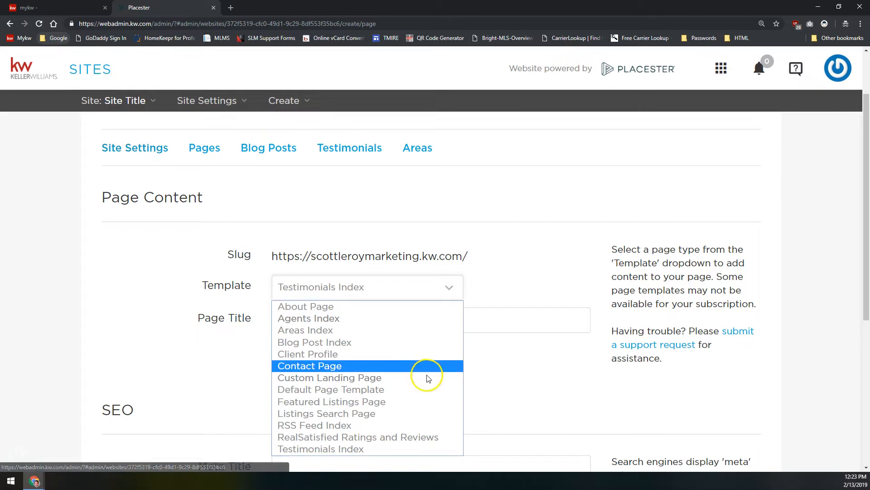
left_click(303, 353)
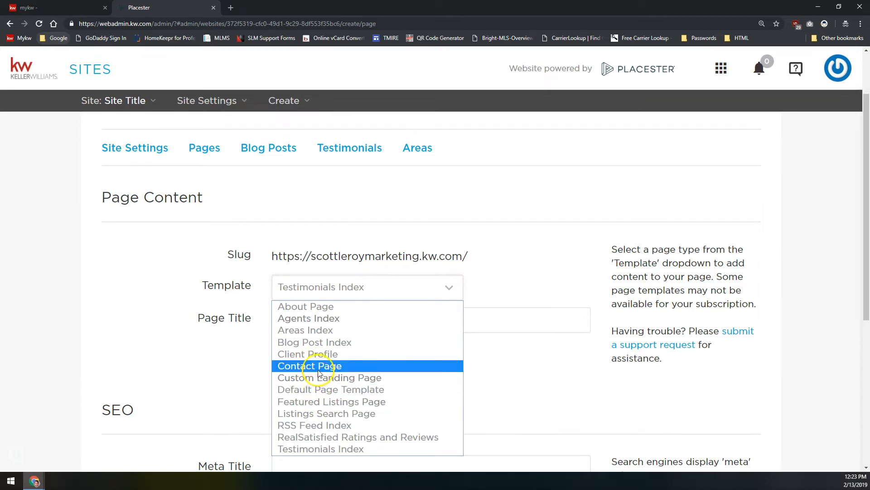
left_click(317, 375)
left_click(272, 168)
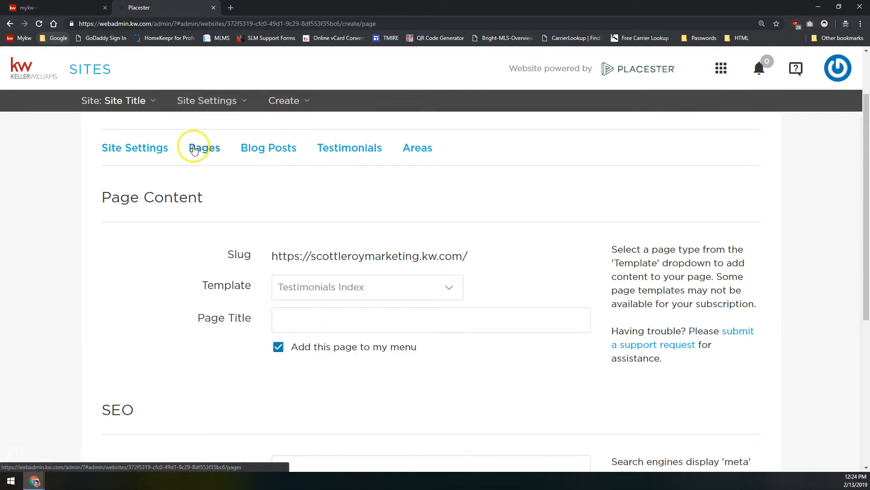
left_click(303, 290)
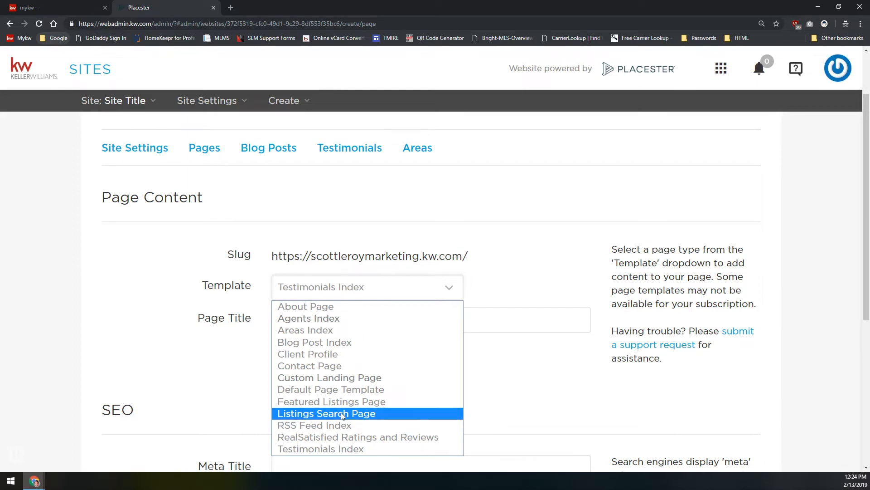
Select the RealSatisfied Ratings and Reviews template, past RSS Feed Index, showing Not Connected status
left_click(342, 425)
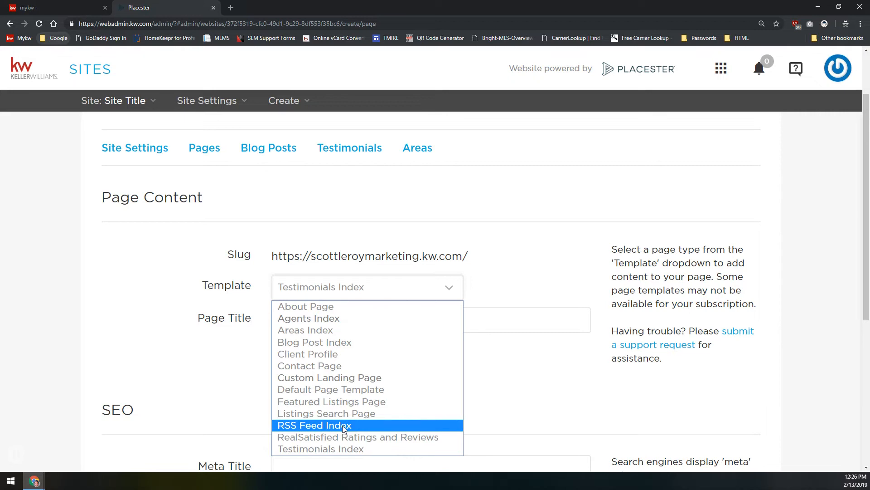
left_click(357, 438)
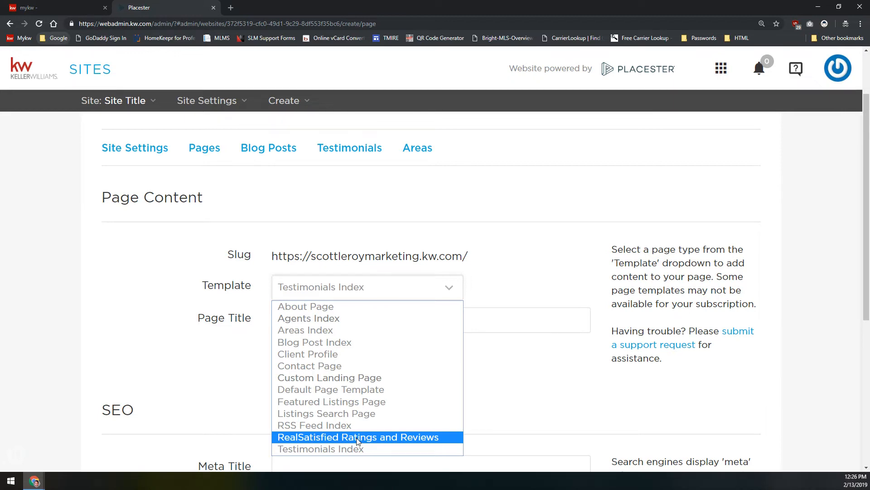
left_click(357, 437)
left_click(383, 382)
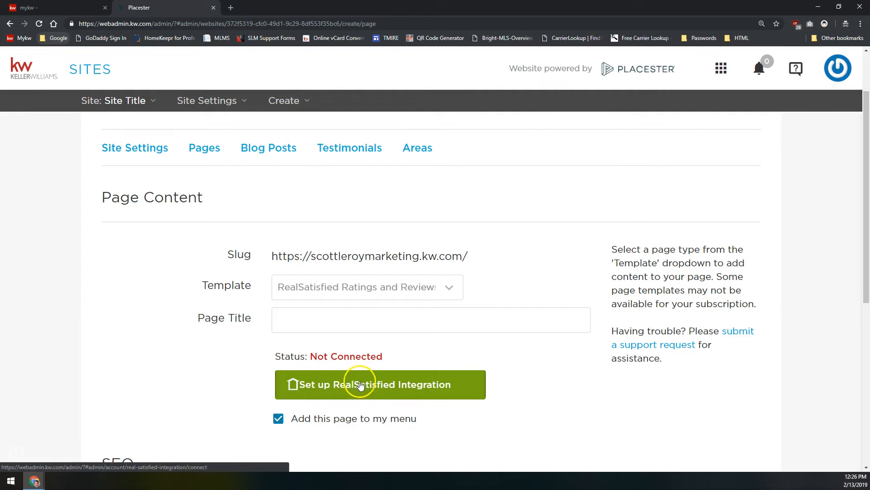
Pick Default Page Template from the template list and put the cursor in Page Title
left_click(367, 290)
left_click(339, 449)
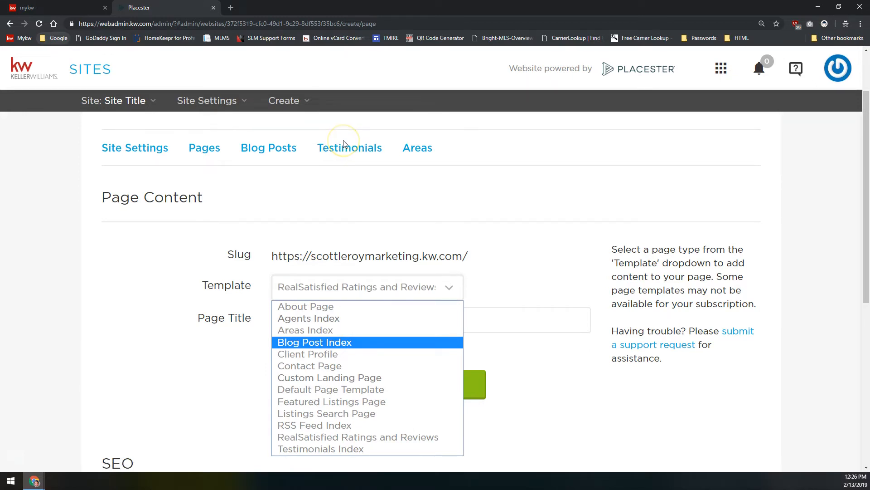
left_click(346, 153)
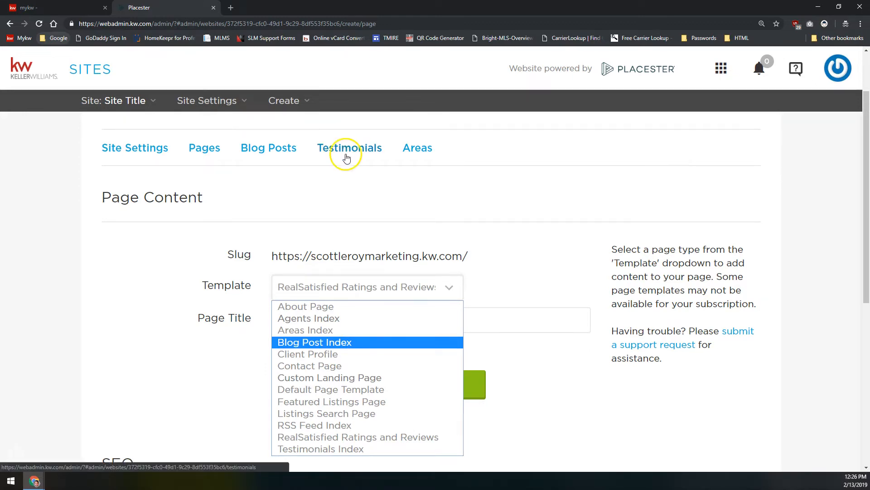
left_click(316, 390)
left_click(281, 252)
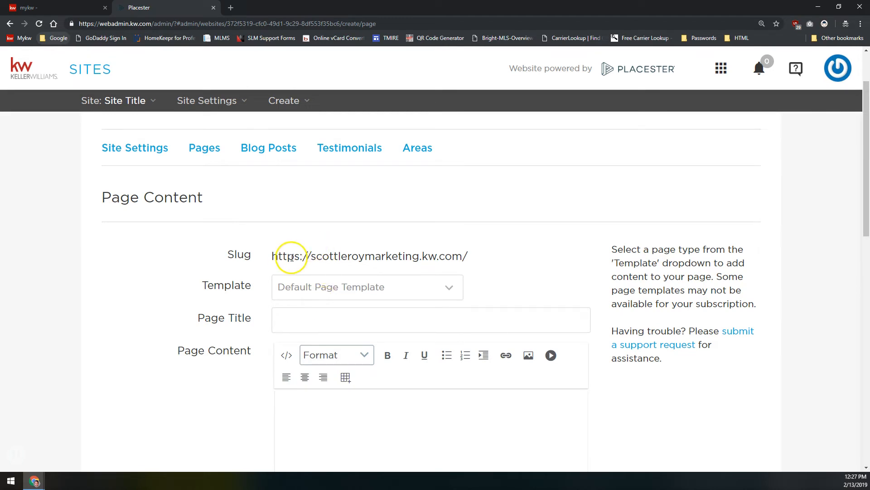
left_click(316, 310)
Enter 'Test Page' as the title (slug test-page) and move to the Page Content editor toolbar
type("Test Page")
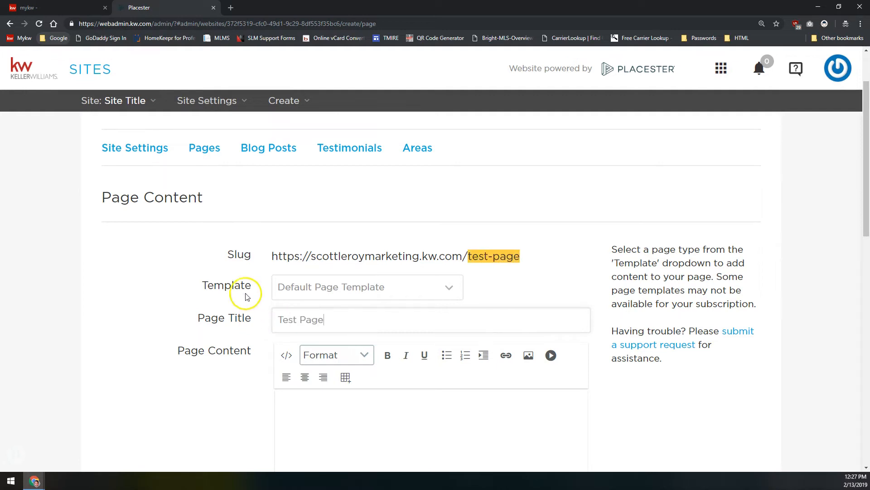
scroll(233, 320, "down", 2)
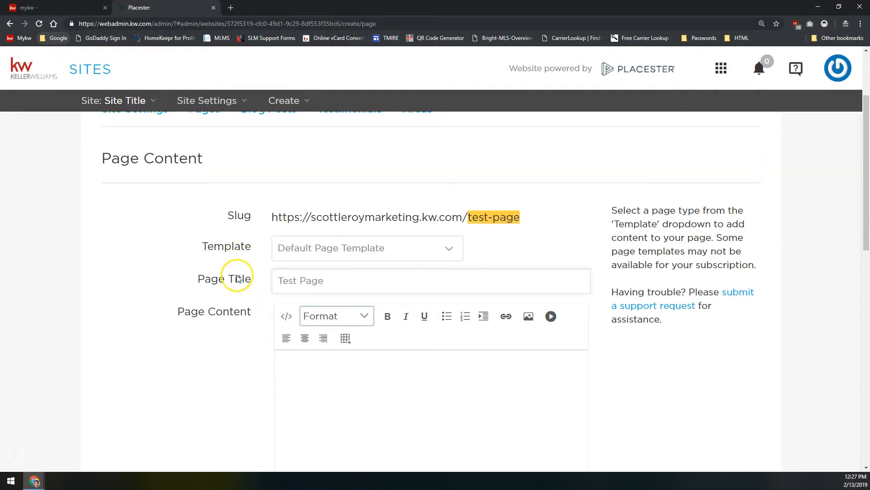
scroll(234, 271, "down", 4)
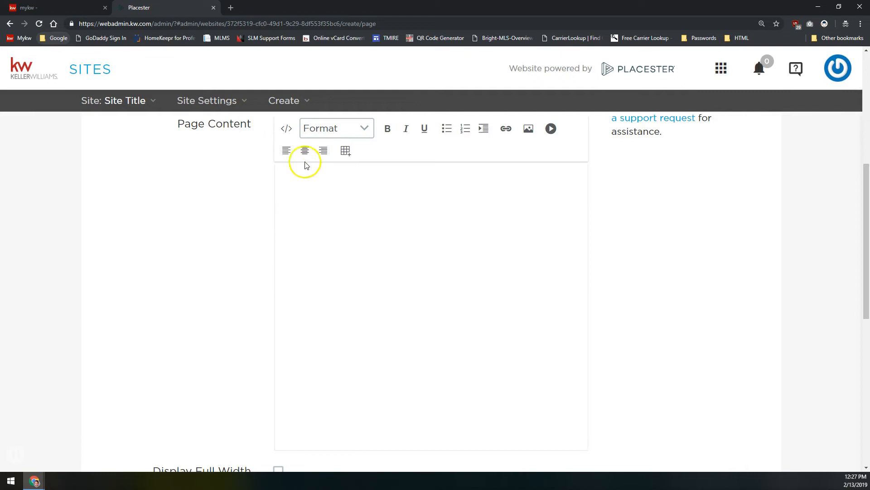
left_click(389, 142)
left_click(400, 129)
left_click(404, 130)
left_click(368, 123)
left_click(342, 268)
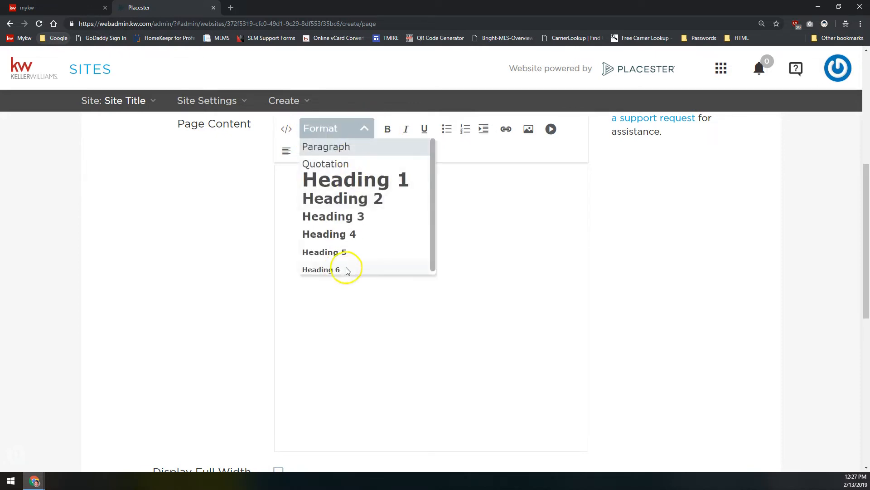
left_click(389, 131)
left_click(532, 126)
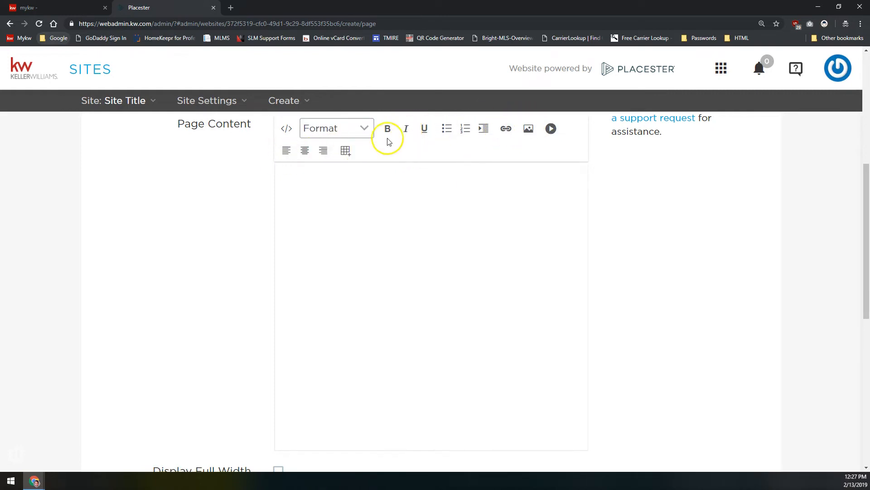
left_click(287, 130)
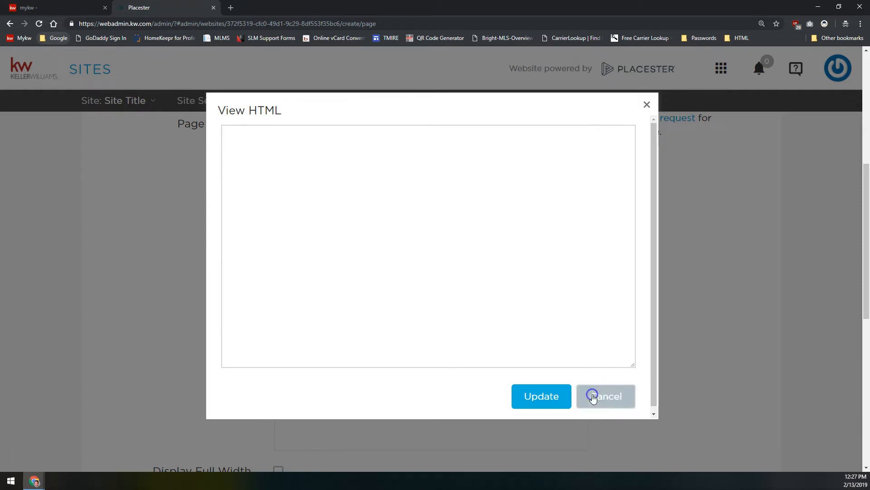
left_click(591, 395)
left_click(286, 128)
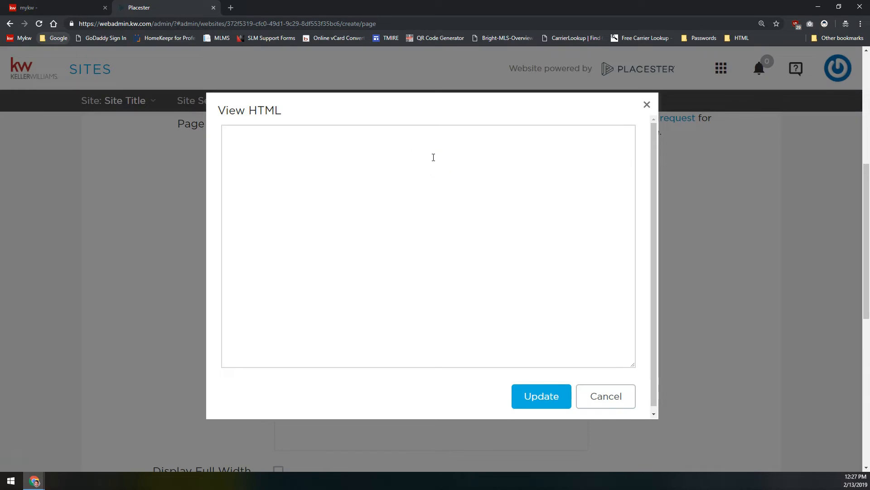
left_click(619, 387)
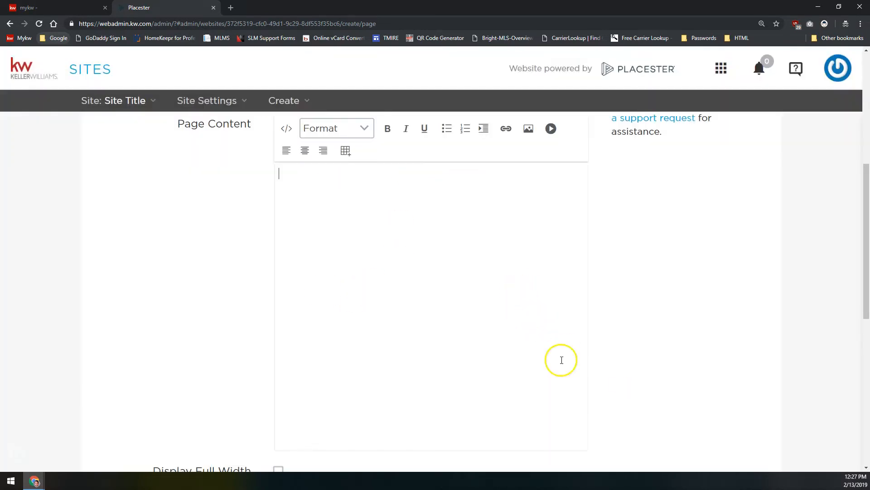
Include the page in the menu and leave SEO Meta Title and Meta Description empty
scroll(291, 272, "down", 7)
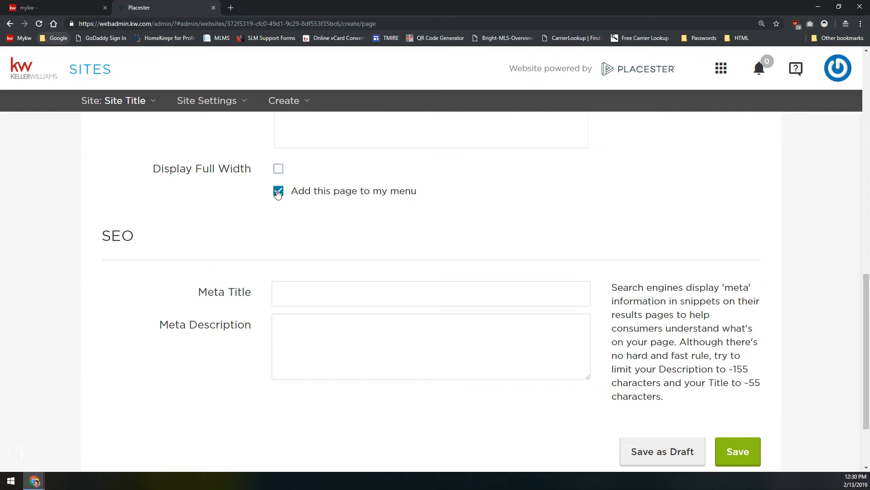
left_click(305, 292)
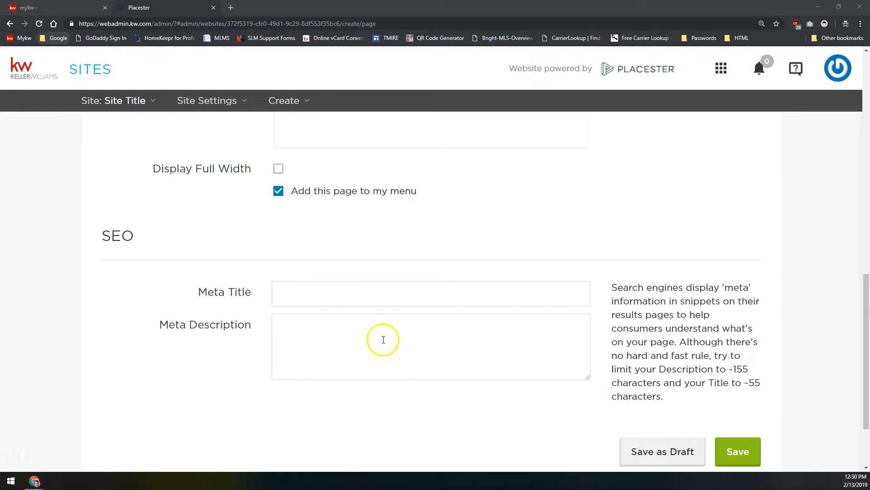
left_click(375, 291)
left_click_drag(136, 236, 82, 228)
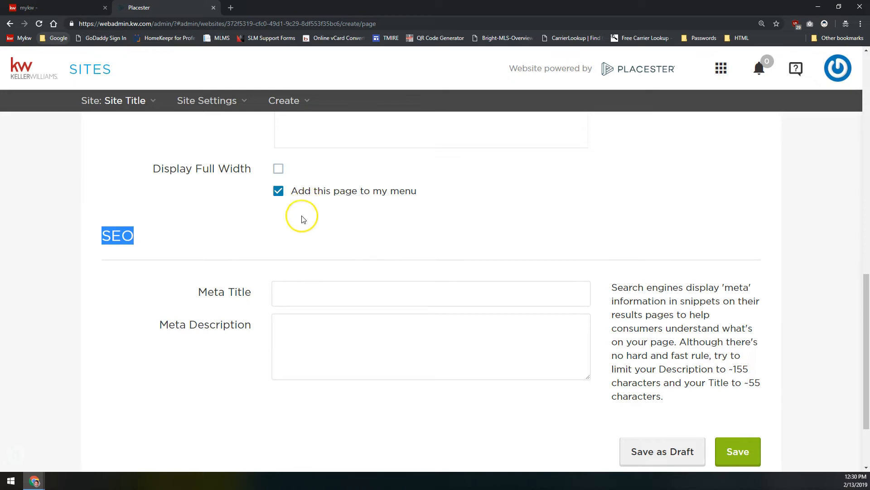
left_click(297, 294)
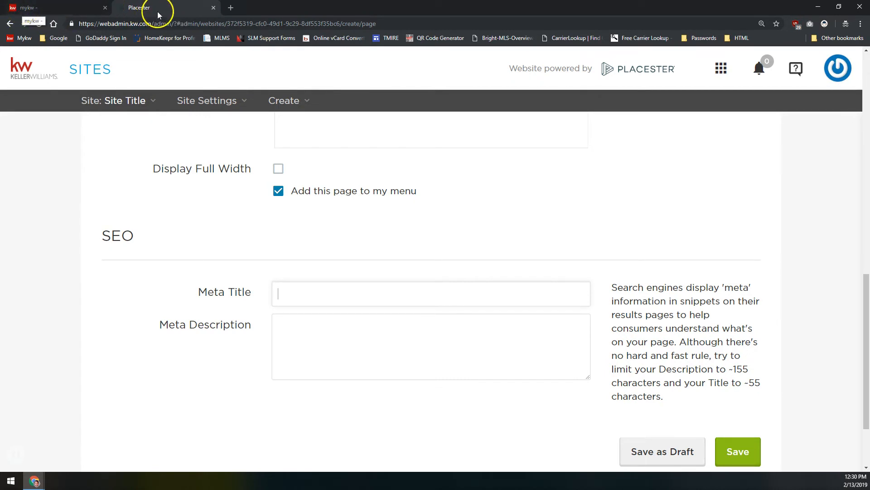
left_click(298, 304)
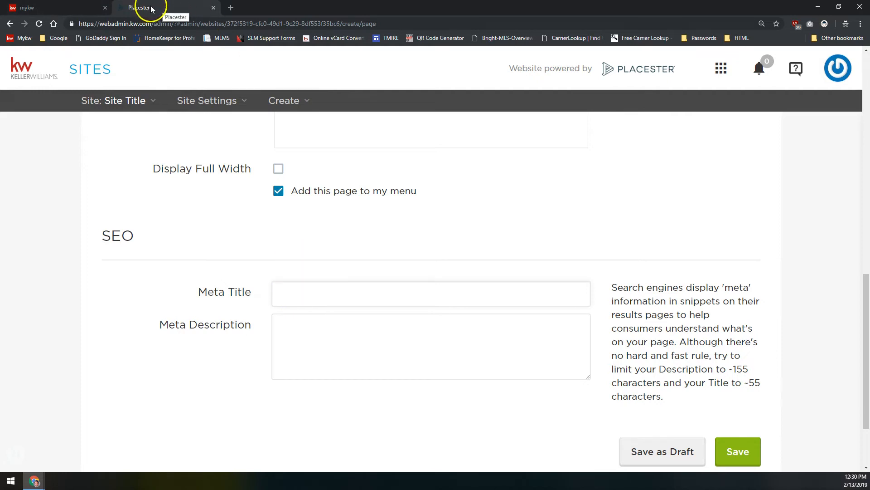
Search Google in a new tab for the agent's marketing business
left_click(232, 8)
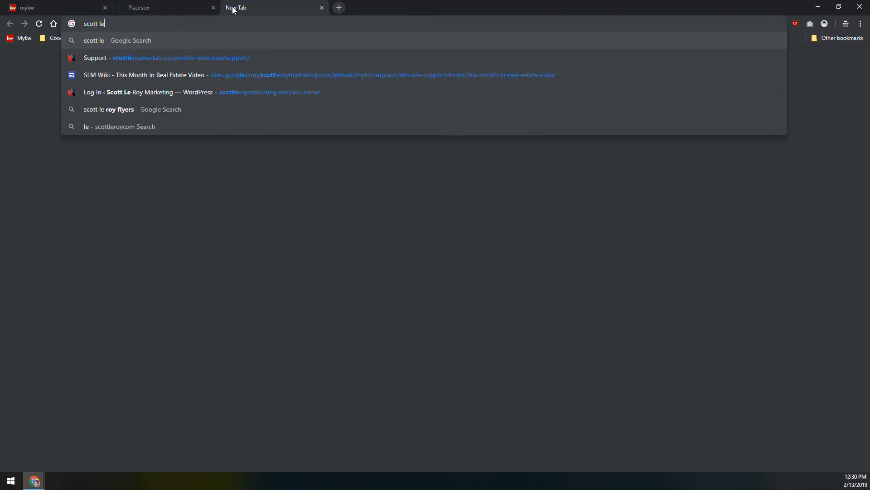
type("roy makert")
key("BackSpace")
key("BackSpace")
key("BackSpace")
key("BackSpace")
type("rketing")
key("Return")
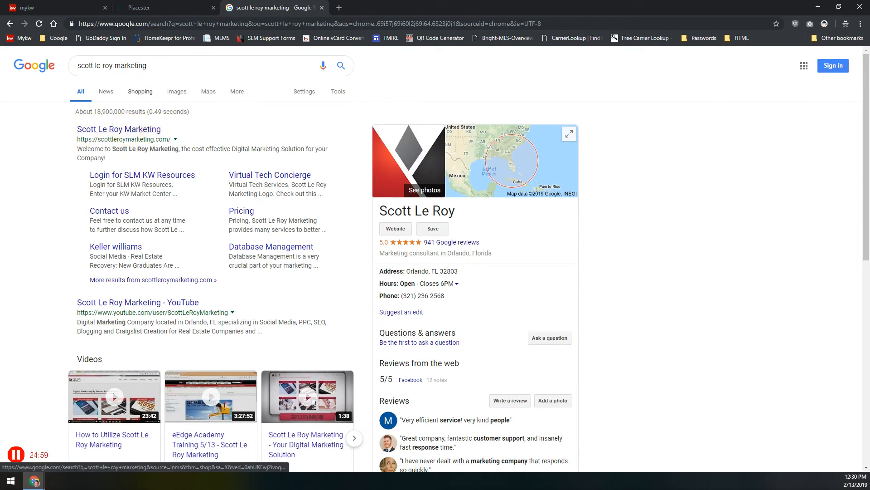
Compare the search results with the Placester SEO form and its 55-character title limit
left_click(155, 7)
left_click(311, 295)
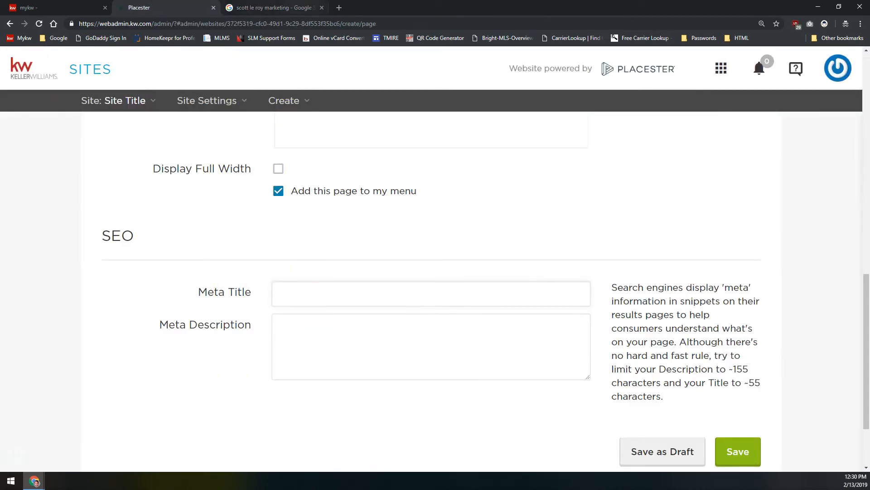
key("ctrl+Tab")
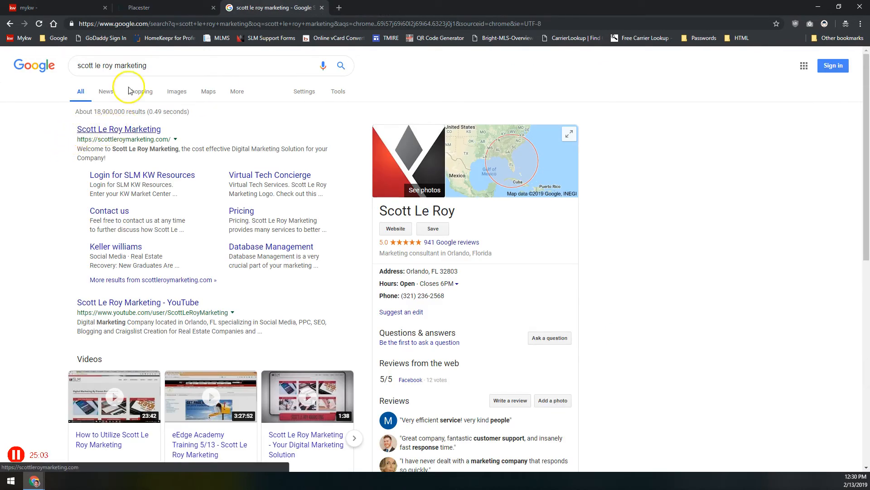
key("ctrl+shift+Tab")
left_click_drag(761, 383, 747, 383)
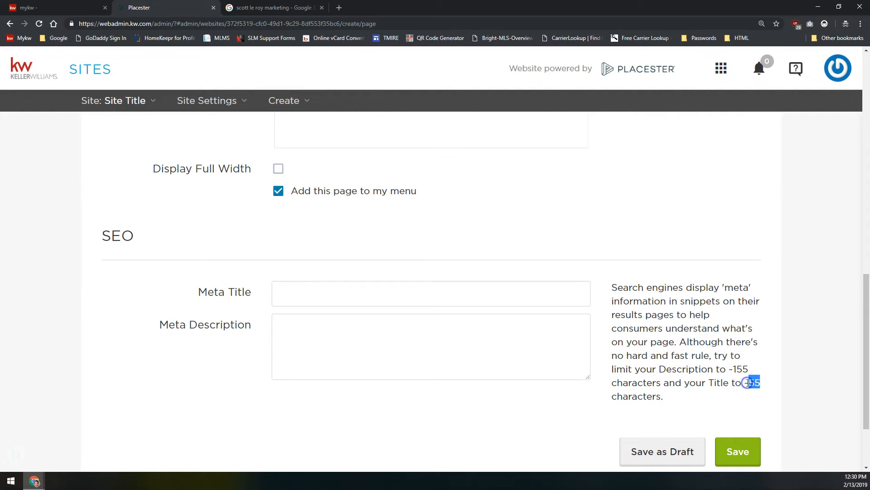
left_click(551, 294)
key("ctrl+Tab")
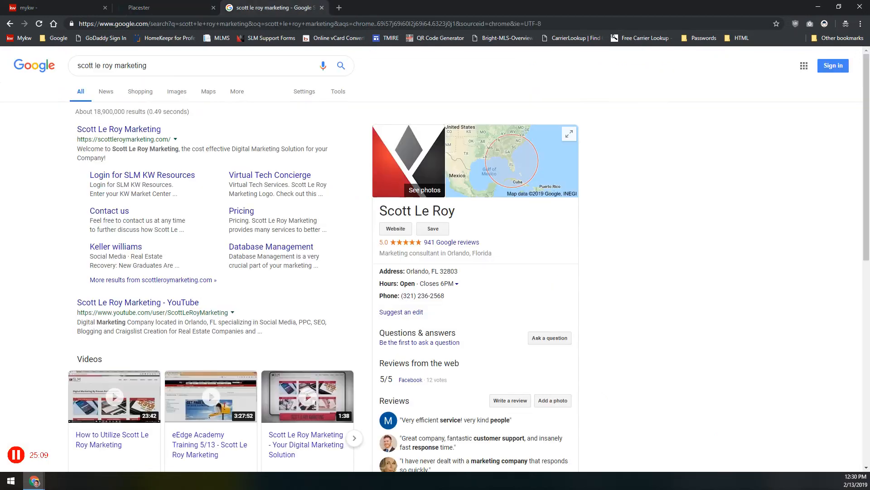
left_click_drag(322, 194, 319, 196)
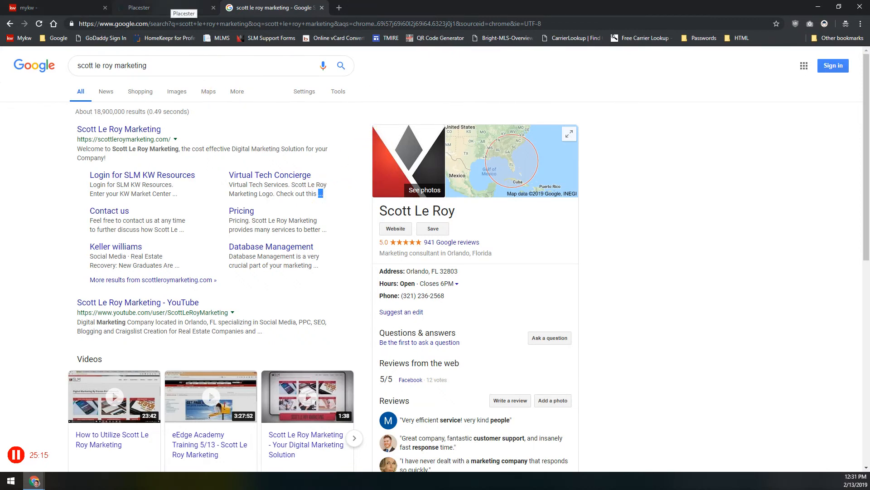
left_click(182, 8)
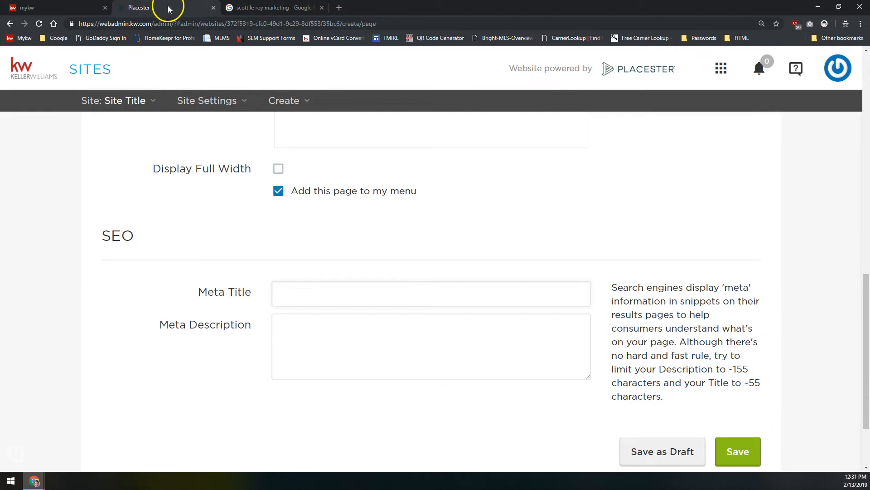
key("ctrl+Tab")
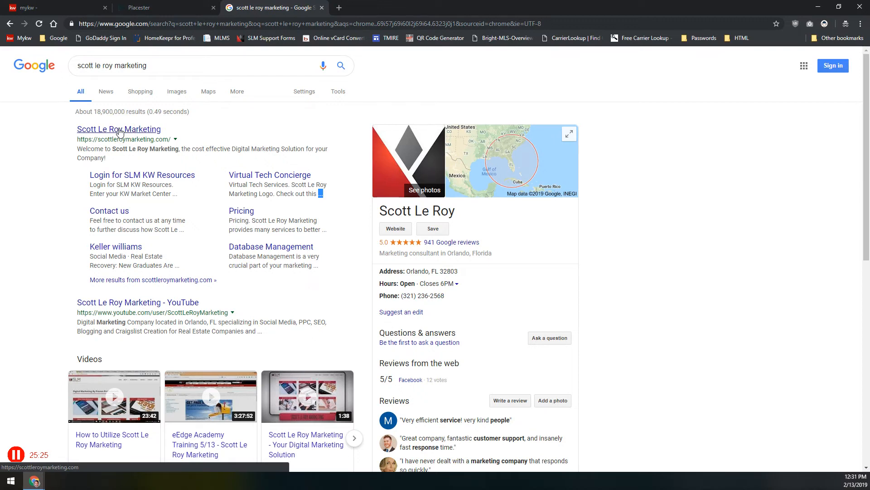
left_click(179, 10)
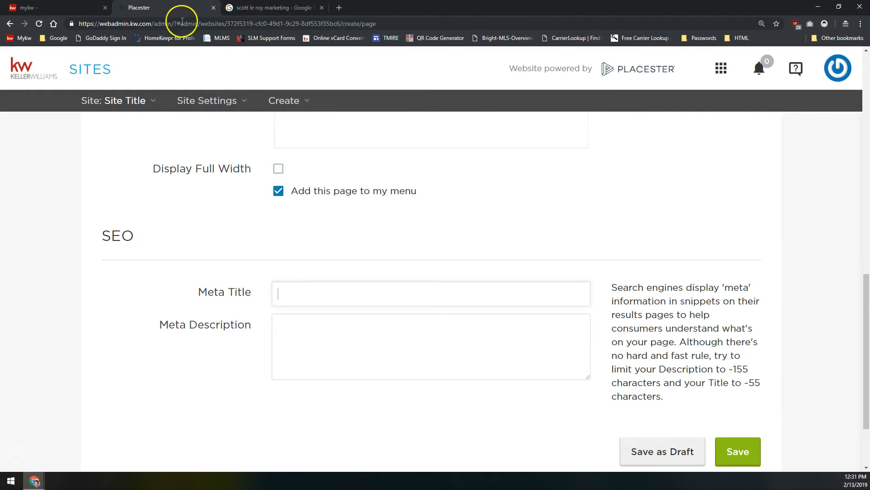
Type a Meta Title: 'Test Page', agent's name, phone, and 'Search Homes For Sale In Orlando, FL - Keller Williams Realty'
left_click(468, 294)
left_click(468, 294)
type("Test Page -")
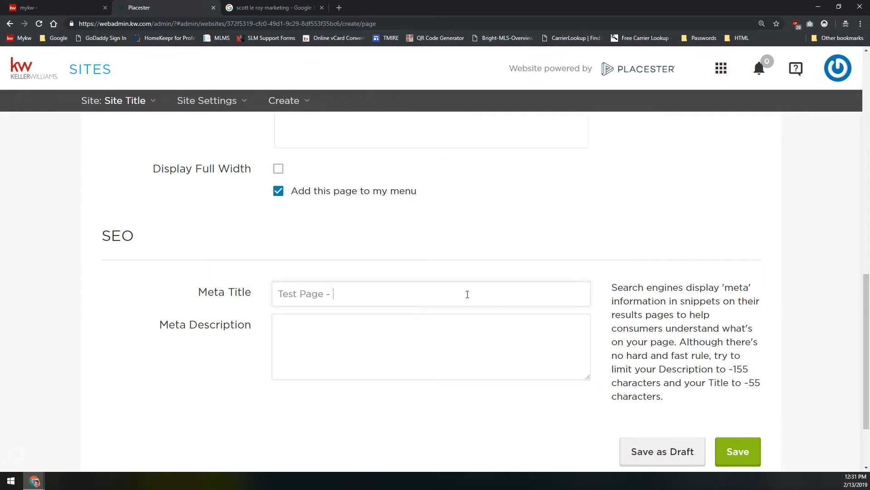
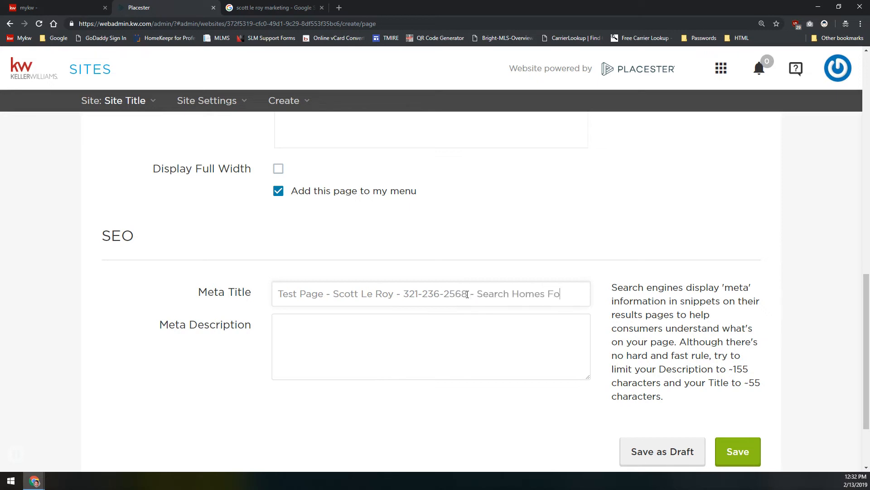
type("r Sale In Orlando, ")
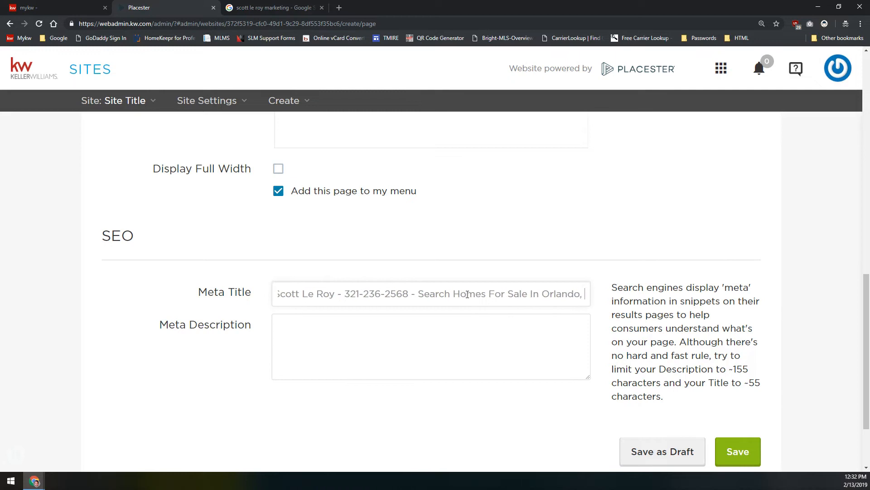
type("FL - Keller Wil")
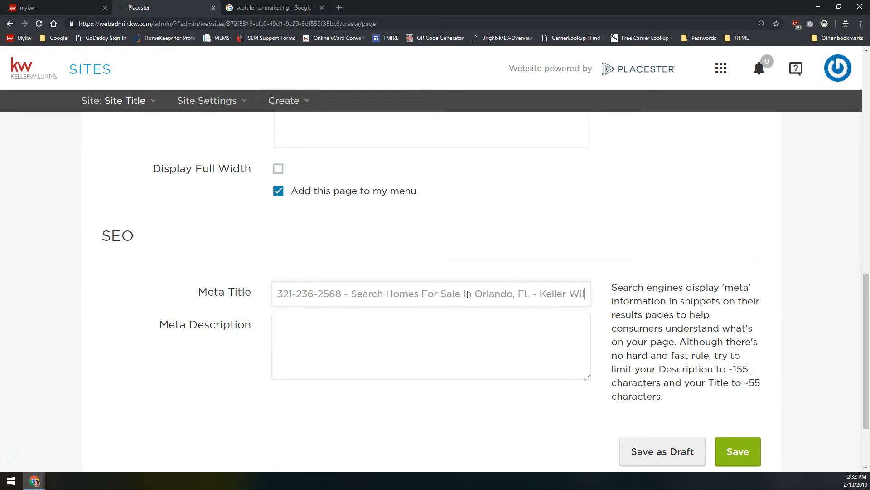
type("liams Realty")
Review the long meta title from start to end, select it, and move to Meta Description
key("Home")
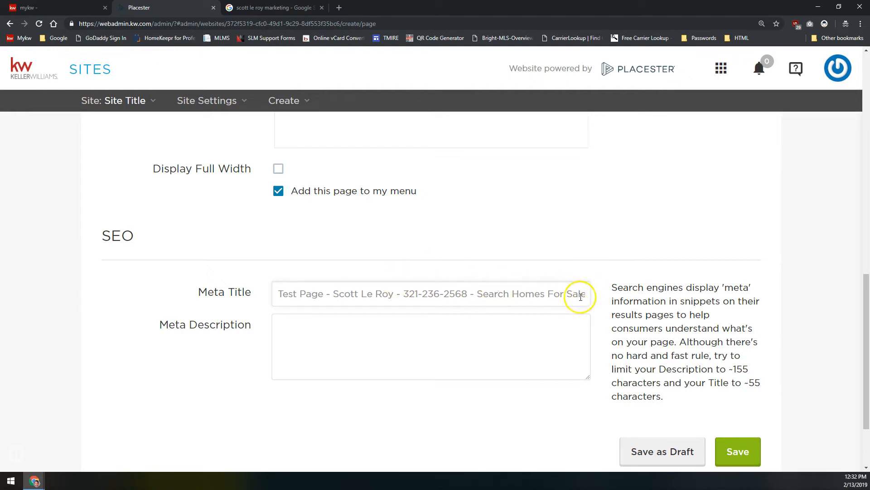
mouse_move(579, 294)
left_mouse_down()
mouse_move(565, 292)
mouse_move(587, 295)
left_mouse_up()
left_click(417, 294)
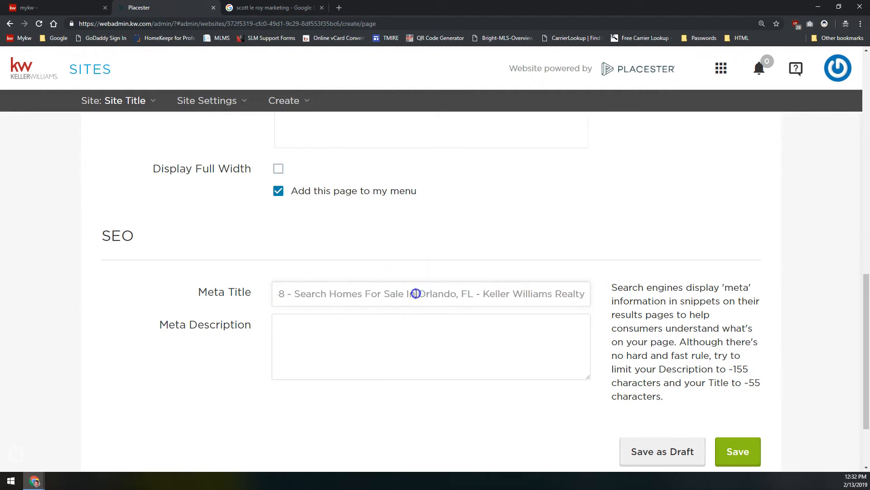
key("Home")
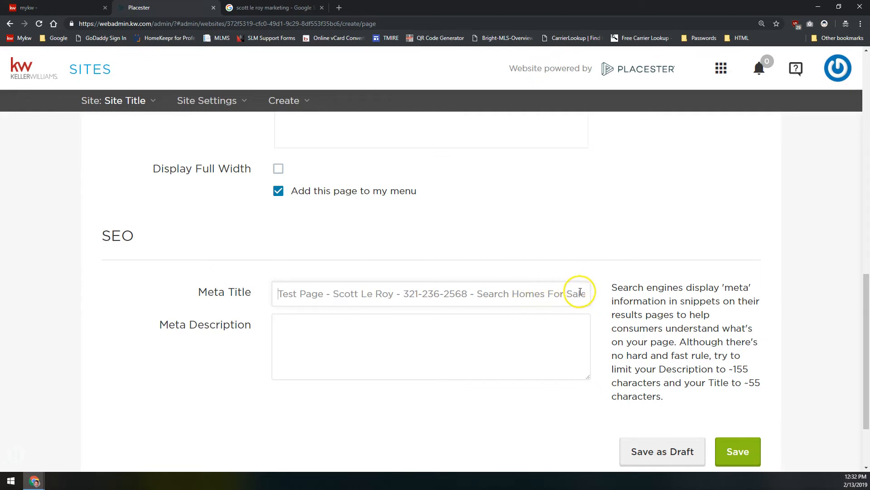
left_click_drag(580, 292, 175, 307)
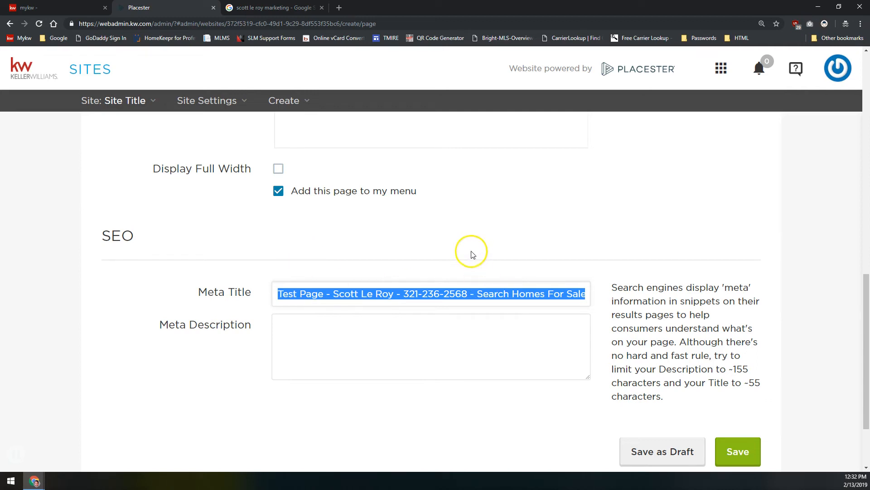
key("BackSpace")
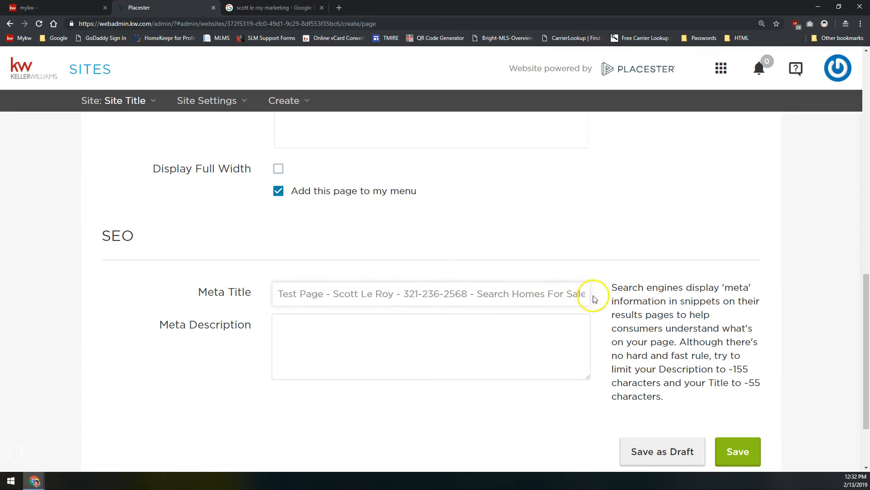
left_click(334, 320)
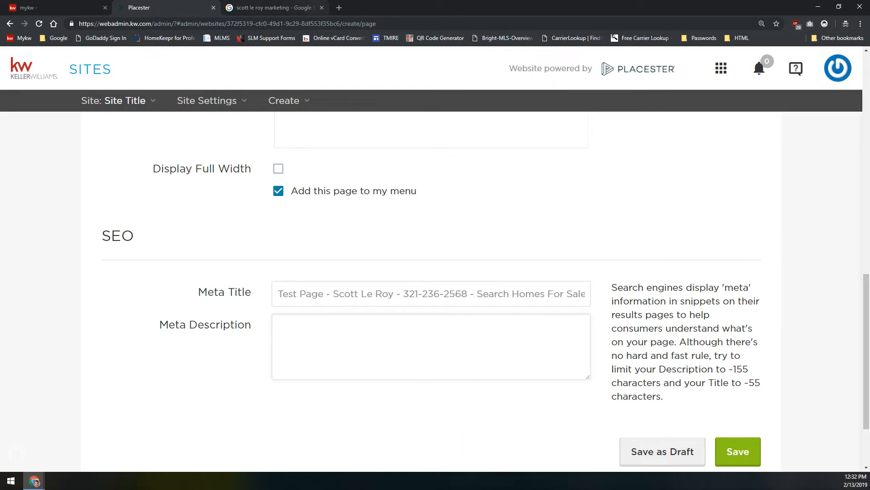
left_click(281, 8)
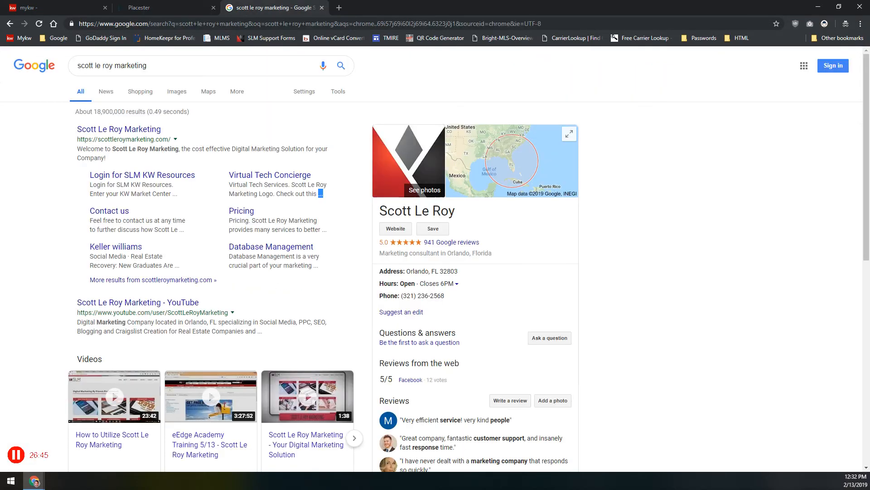
triple_click(78, 149)
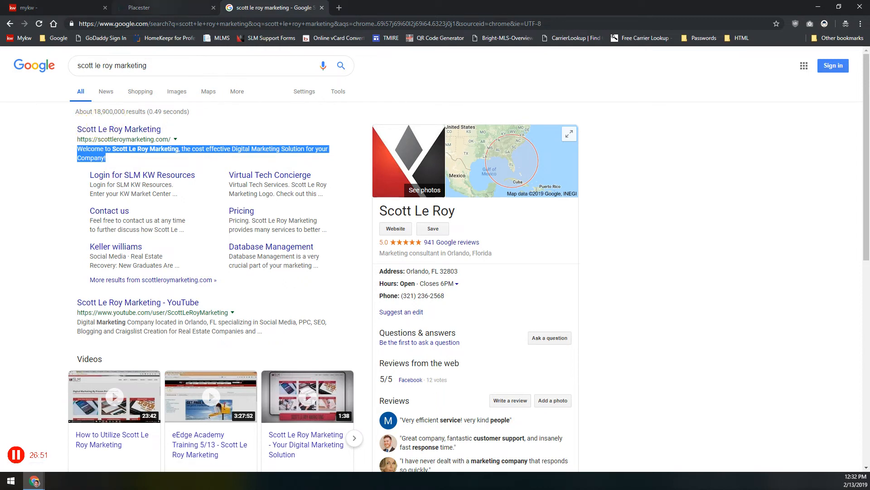
key("ctrl+shift+Tab")
left_click(513, 348)
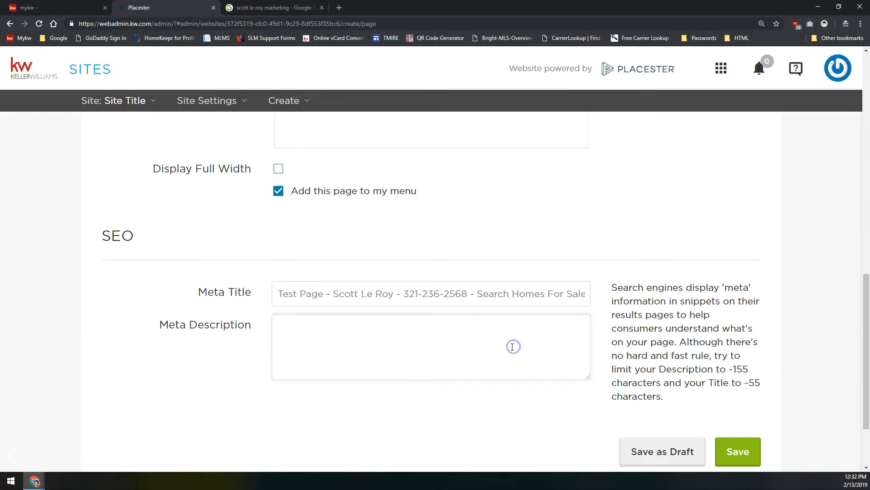
key("ctrl+Tab")
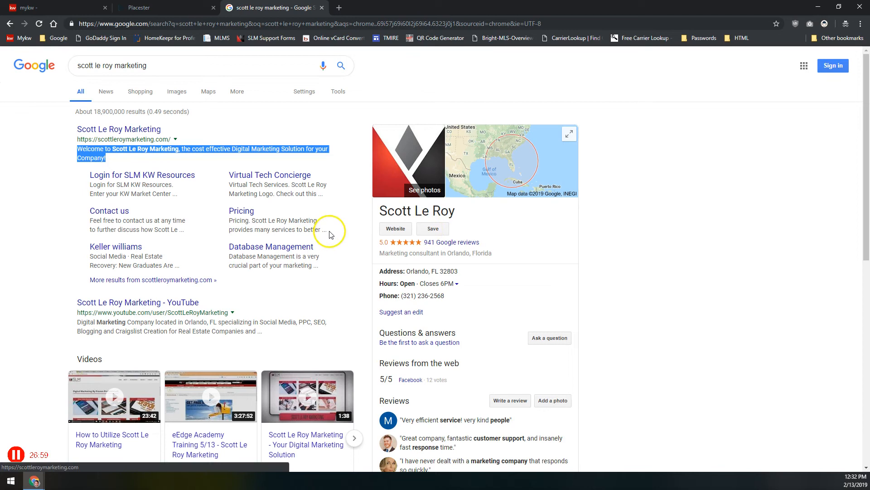
left_click(323, 231)
key("ctrl+shift+Tab")
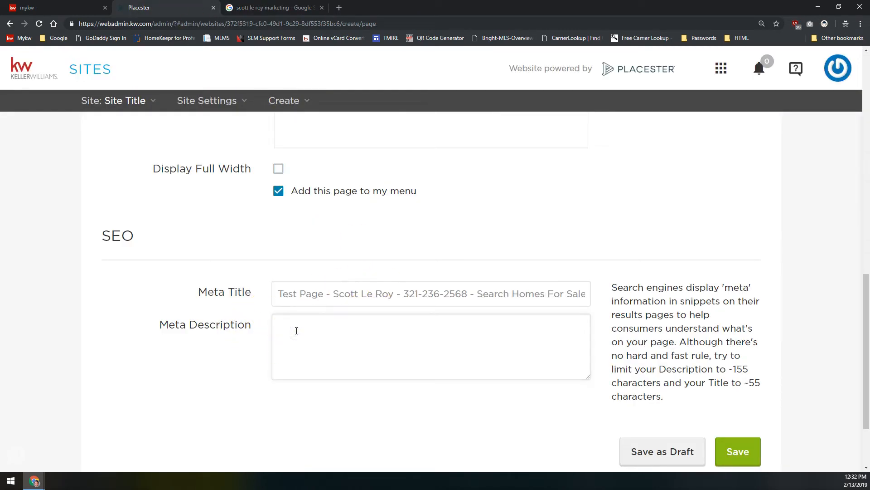
left_click(324, 345)
key("ctrl+Tab")
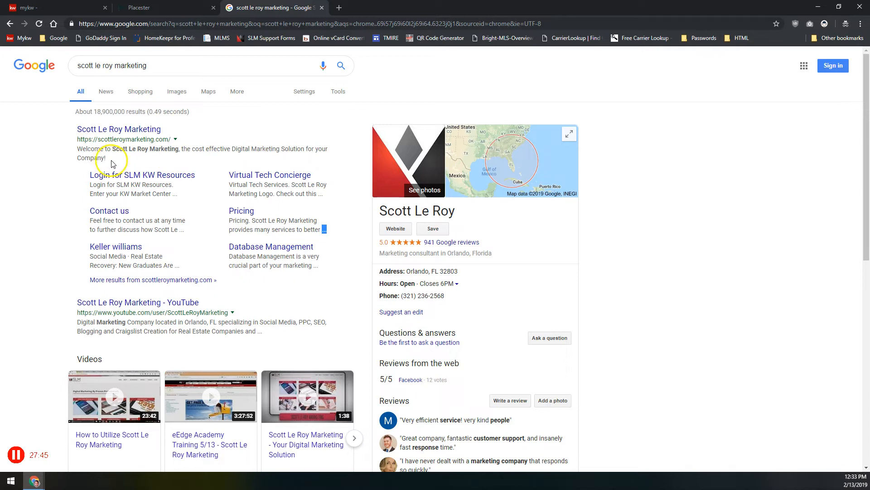
left_click_drag(106, 158, 78, 149)
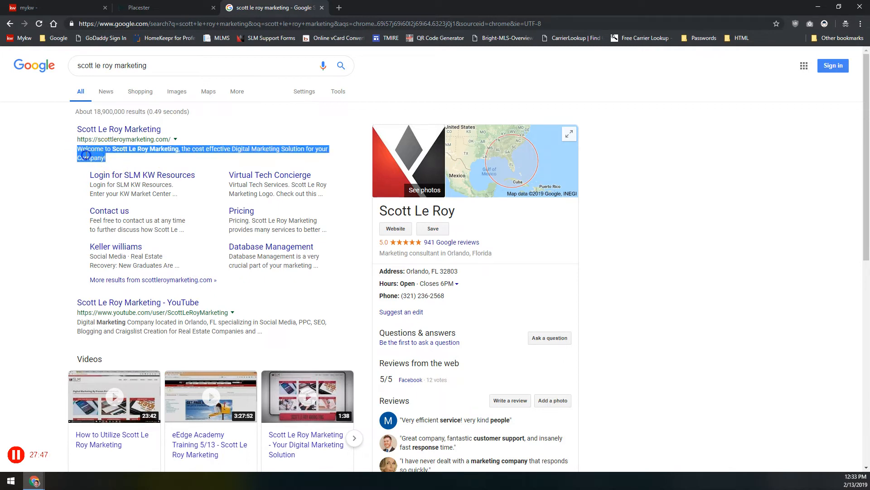
left_click(91, 153)
left_click_drag(91, 151, 105, 158)
left_click_drag(224, 150, 257, 159)
left_click(248, 157)
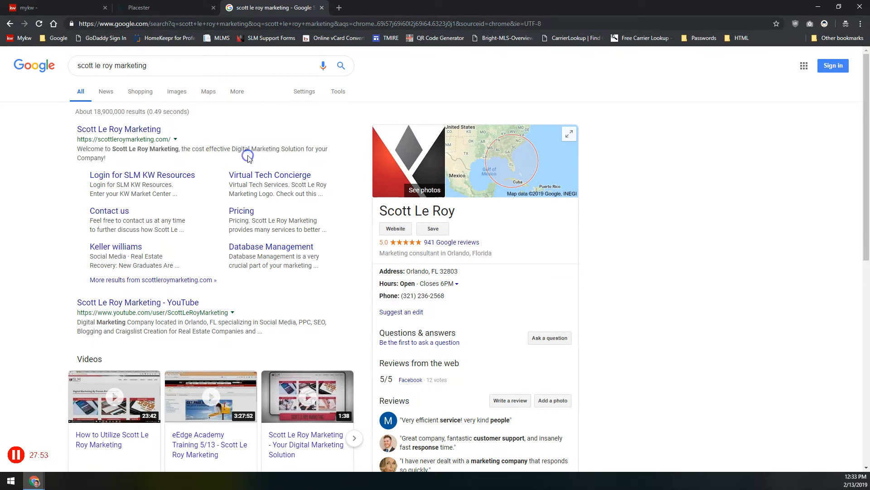
left_click(190, 8)
left_click(349, 337)
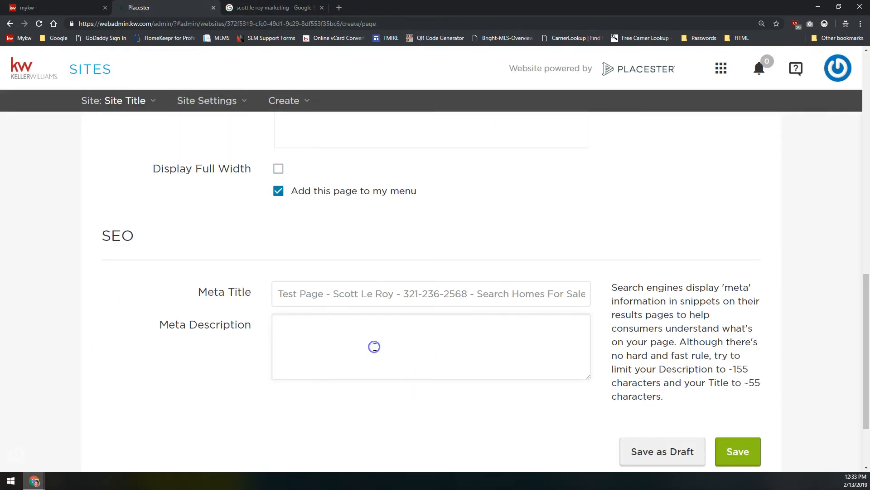
type("homes for sale in orlando, prope")
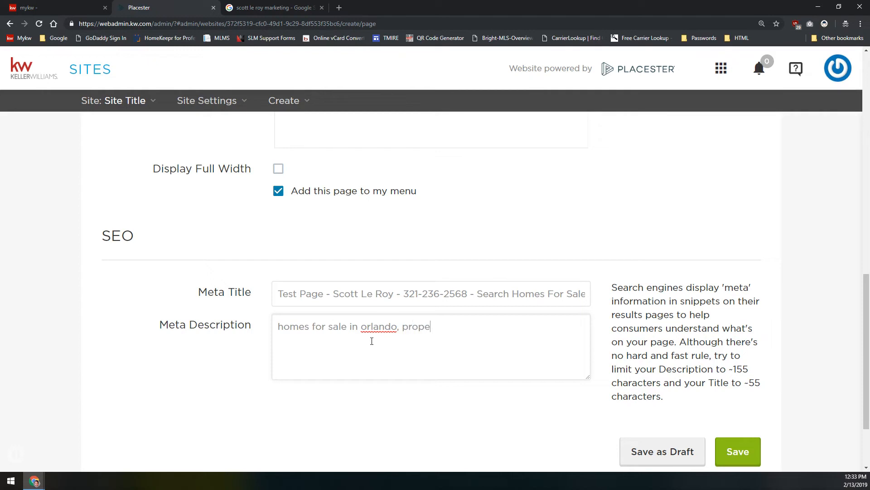
type("rty for sale in orlando,")
type(" land f")
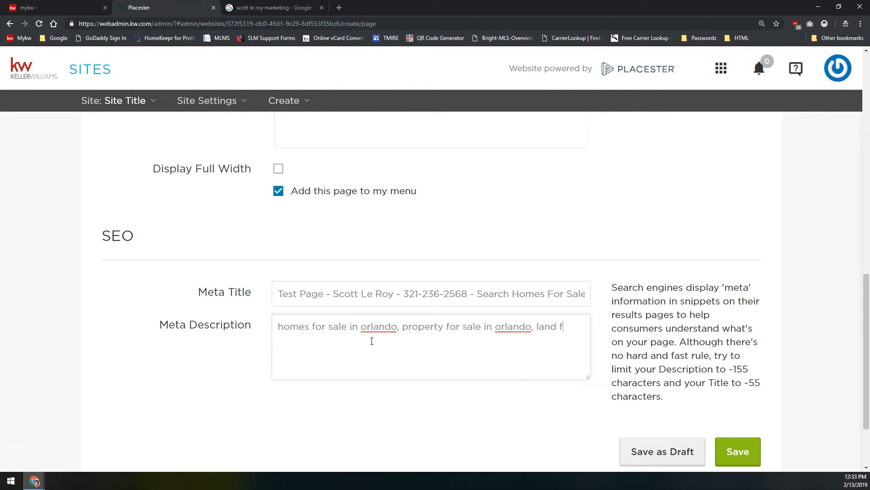
type("or sale in orland, homes for sale in ol")
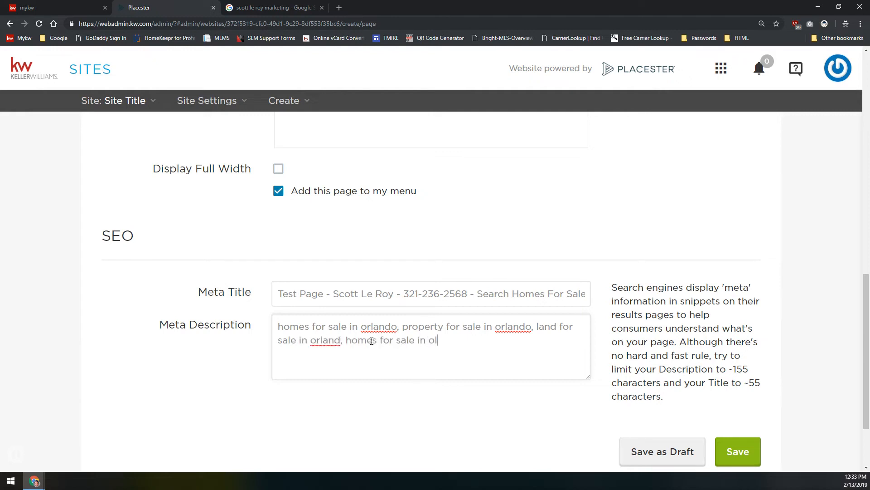
key("BackSpace")
type("rland")
key("ctrl+a")
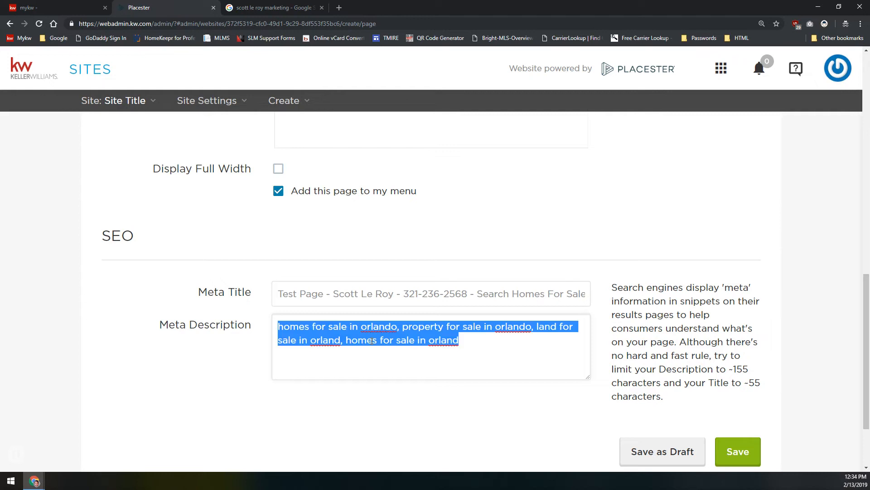
key("BackSpace")
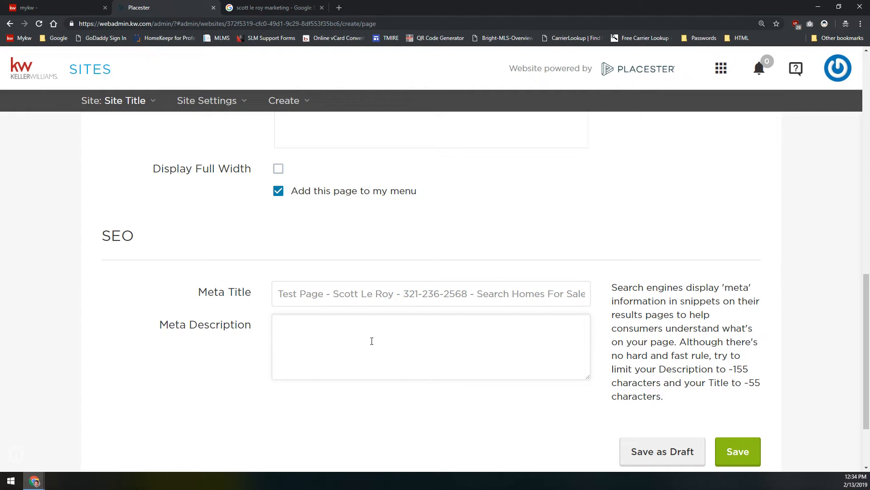
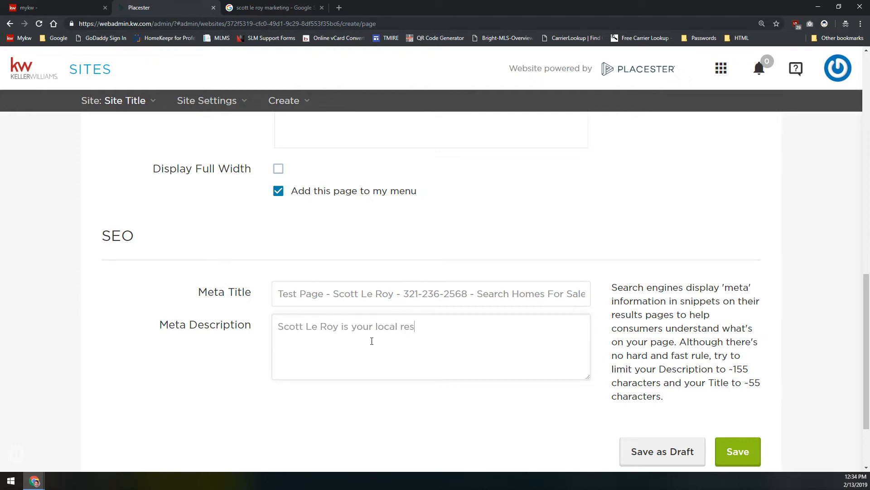
Describe the agent as the local resource to buy, sell or rent in Winter Park, Winter Haven, Orlando
type("ource to buy or")
key("BackSpace")
key("BackSpace")
type(", sell or ")
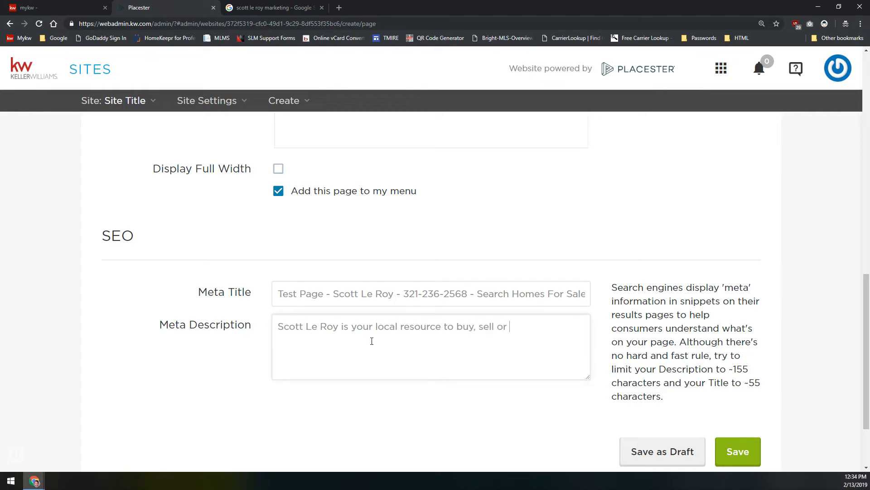
type("rent a home in")
type(" orld")
key("BackSpace")
type("Winter Park")
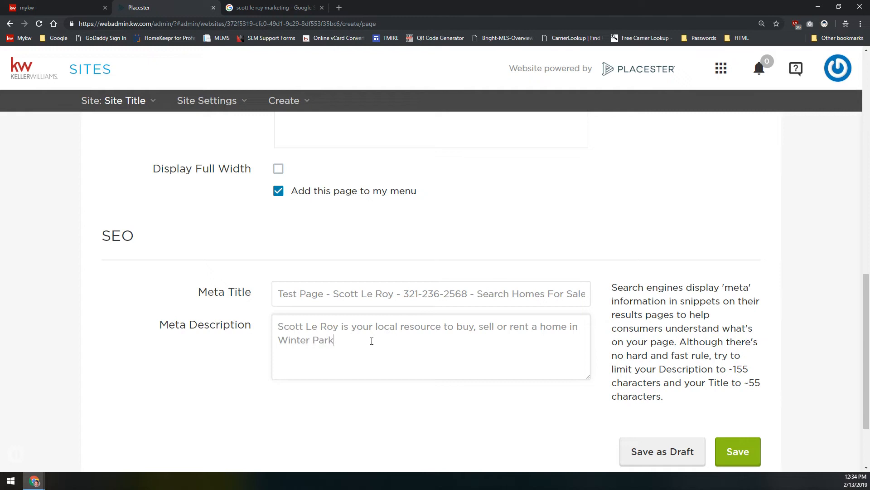
type(", WinterHaven, and the entire Orlando area.")
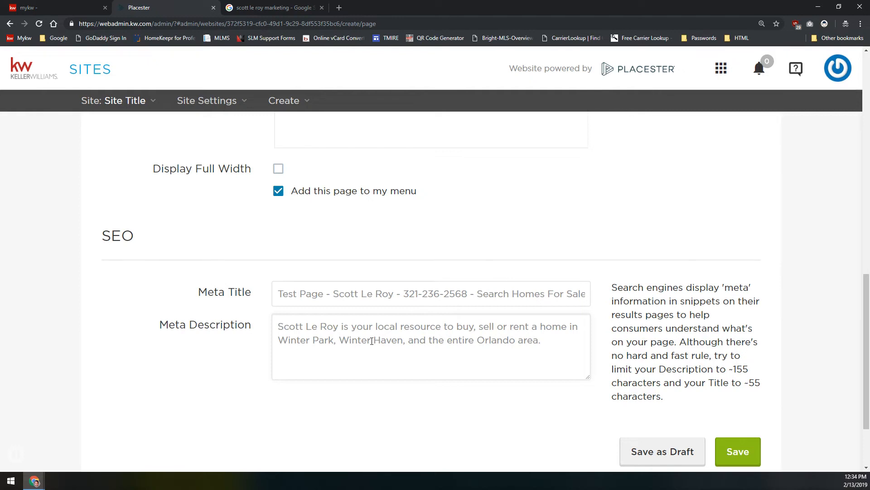
left_click(371, 341)
Review the description's key words, then select the whole meta description text
double_click(329, 326)
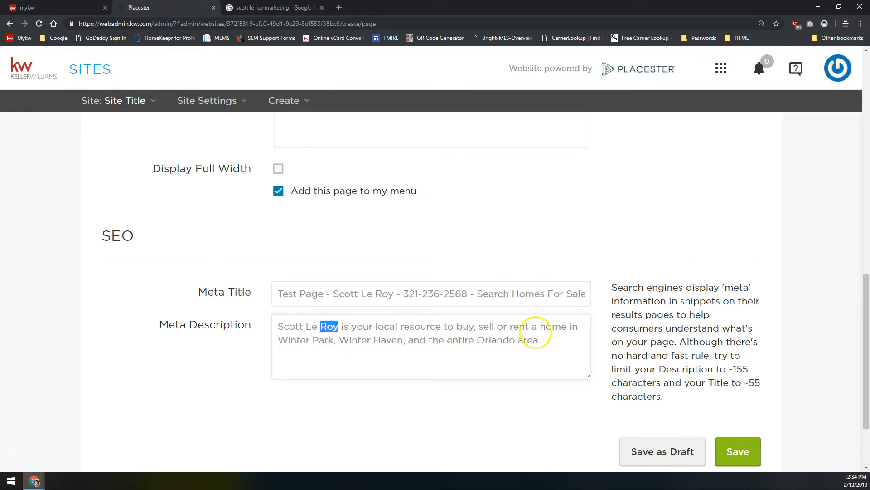
double_click(466, 327)
double_click(486, 326)
double_click(519, 327)
double_click(554, 326)
double_click(294, 340)
left_click(320, 340)
double_click(363, 341)
double_click(497, 340)
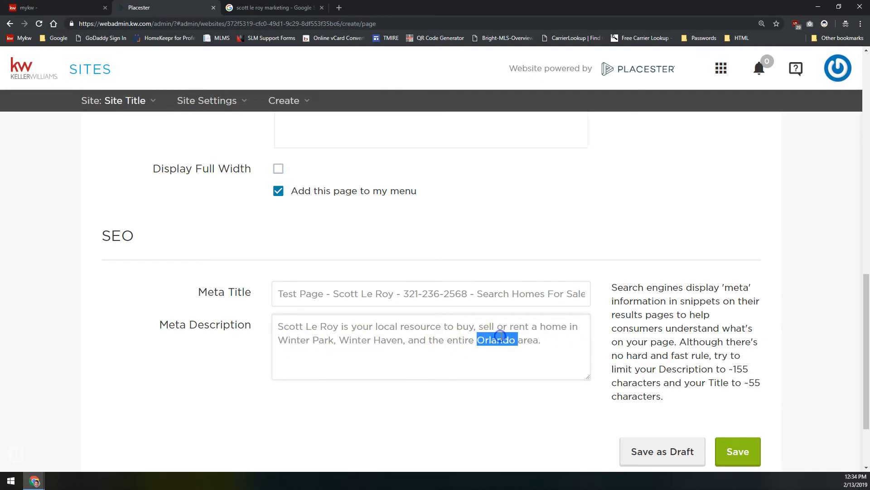
double_click(515, 341)
left_click(554, 342)
left_click_drag(554, 342, 235, 306)
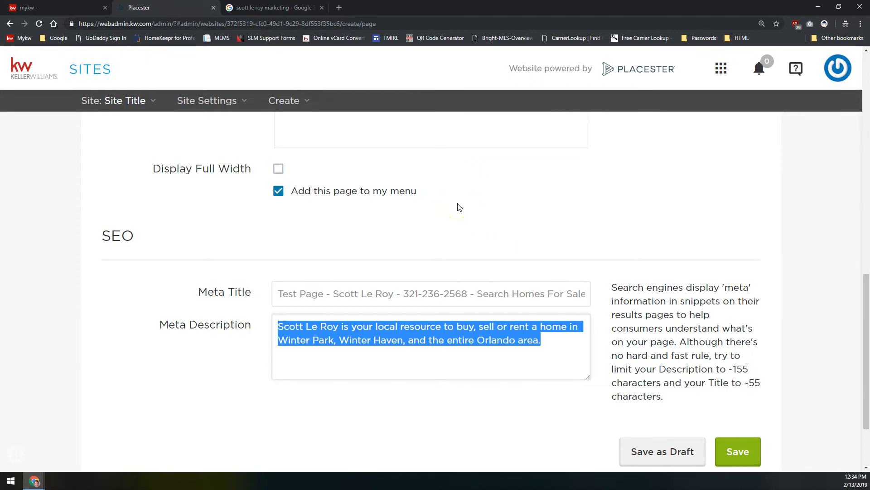
Save the Test Page as a draft, then confirm with the green Save button
scroll(457, 204, "up", 10)
scroll(459, 203, "down", 8)
left_click(488, 177)
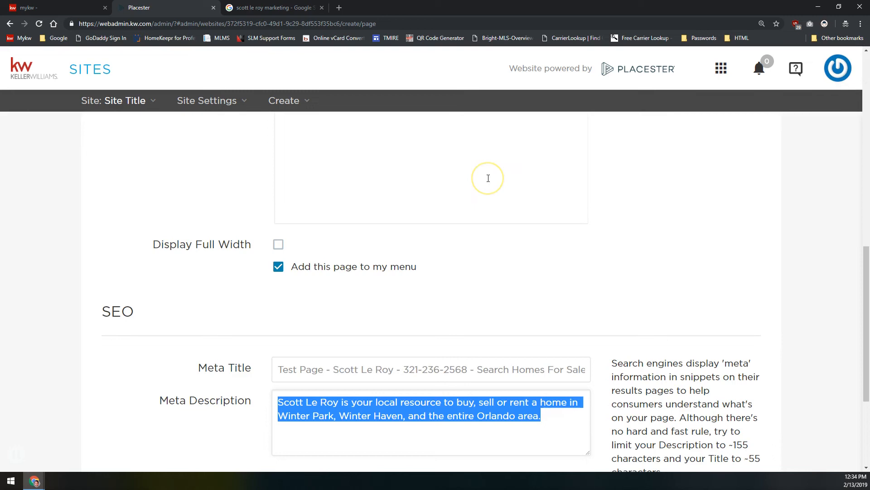
scroll(515, 226, "down", 2)
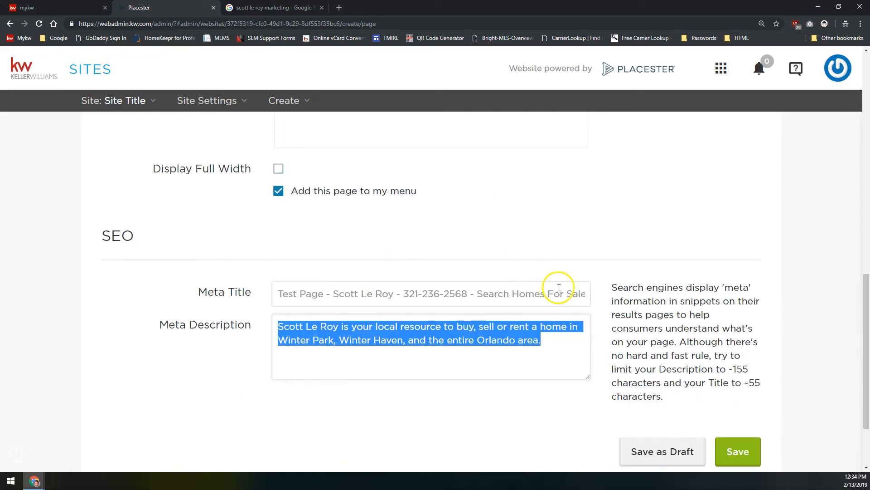
scroll(535, 294, "up", 2)
scroll(511, 301, "up", 10)
scroll(472, 272, "down", 14)
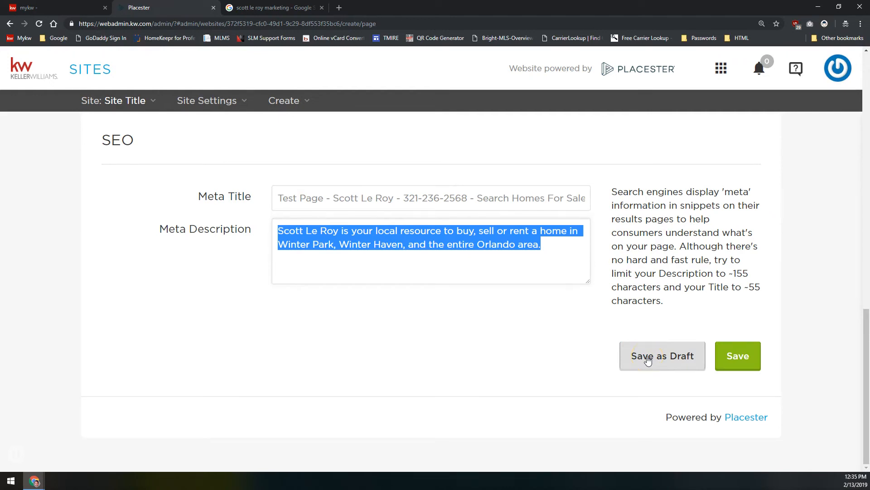
left_click(651, 355)
left_click(747, 353)
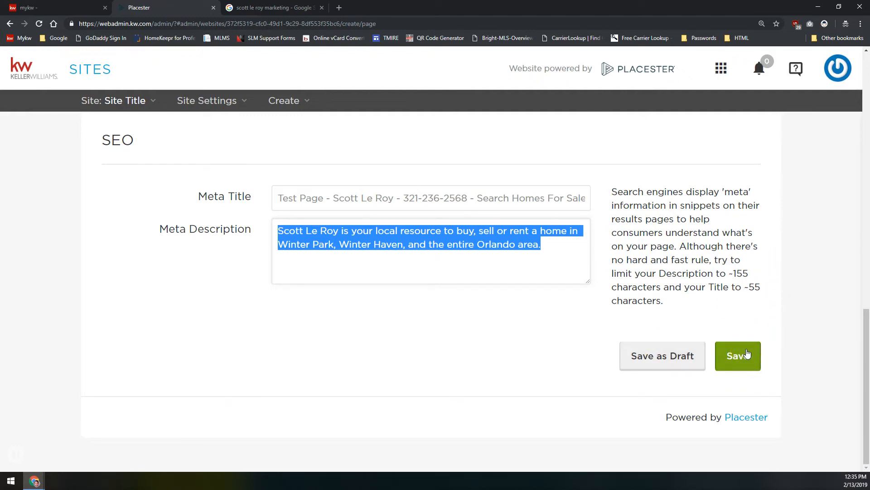
left_click(743, 347)
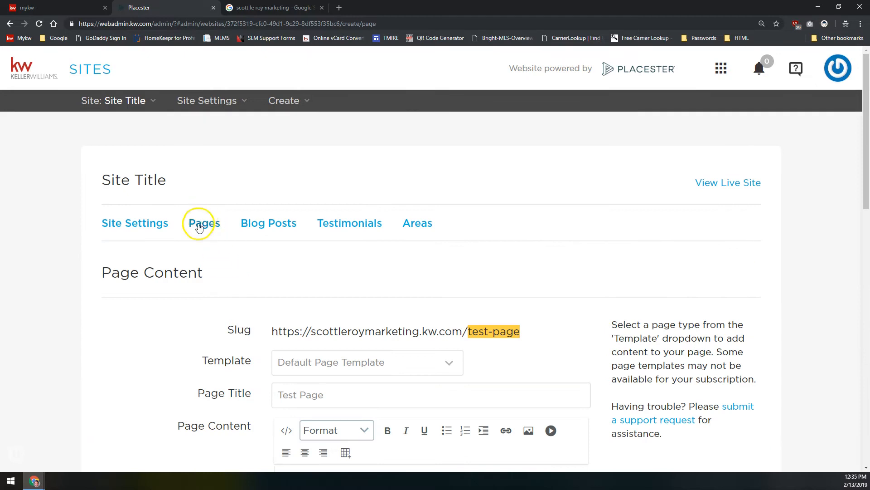
Open the Pages list, start a new page and look over the available templates
left_click(199, 224)
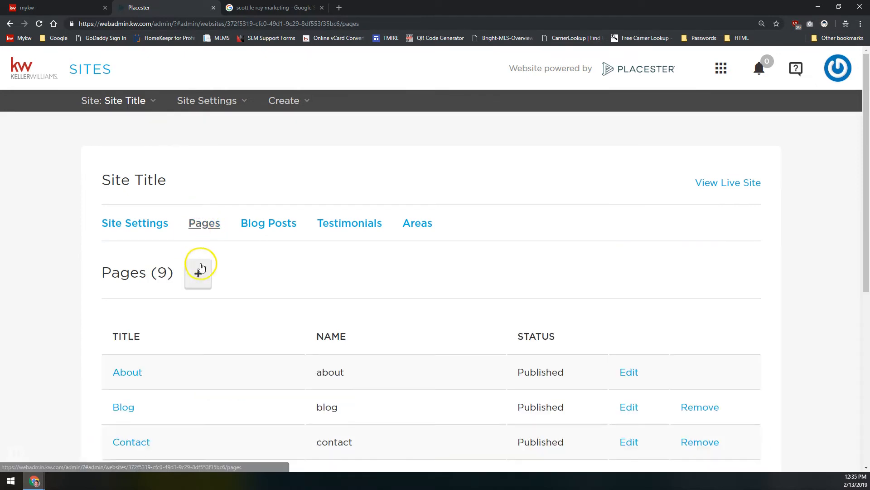
left_click(199, 273)
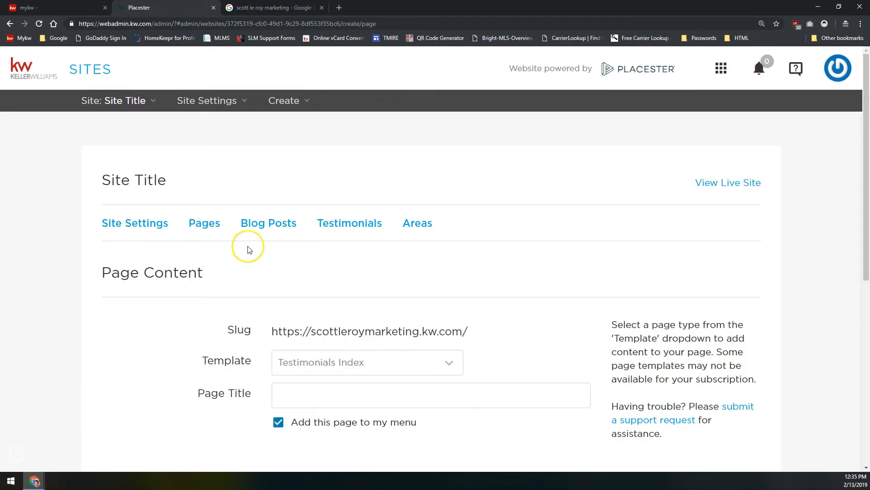
scroll(249, 248, "down", 2)
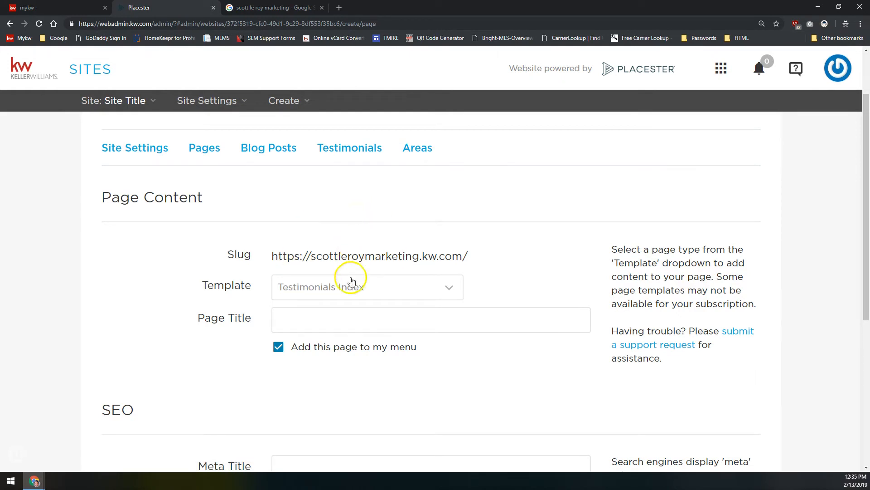
left_click(339, 288)
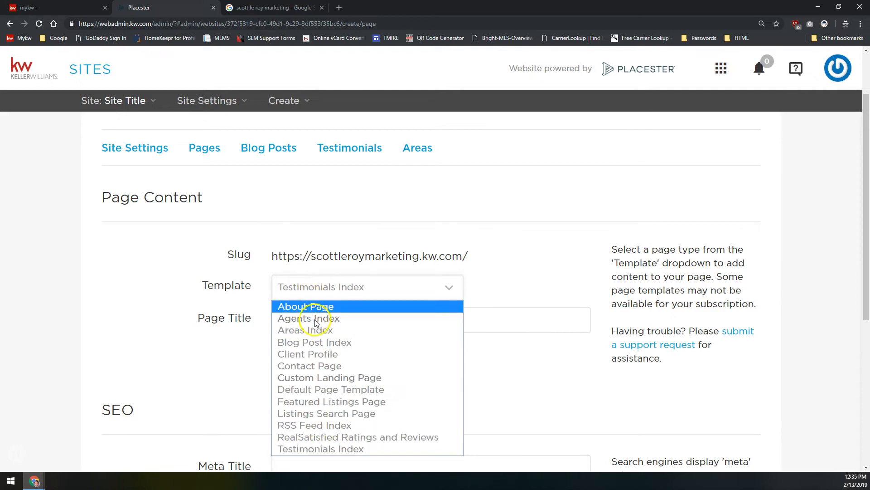
Return to the Pages list and scroll through the nine published pages
left_click(210, 149)
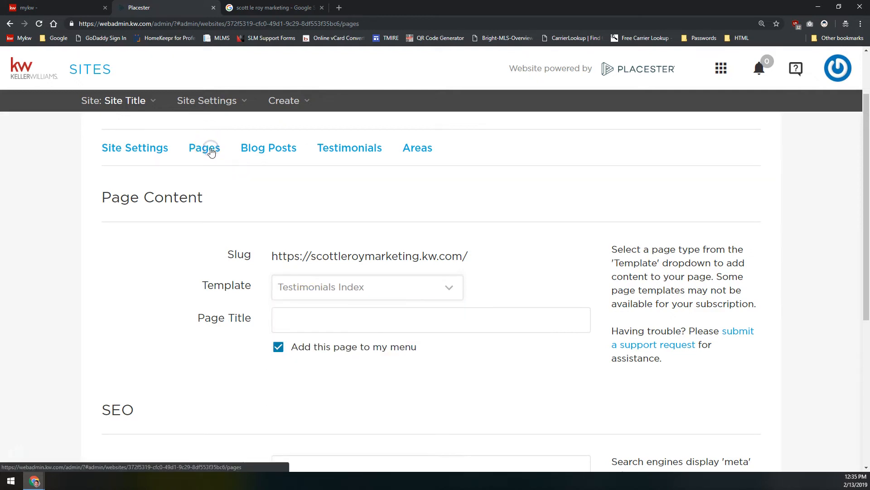
scroll(210, 254, "down", 3)
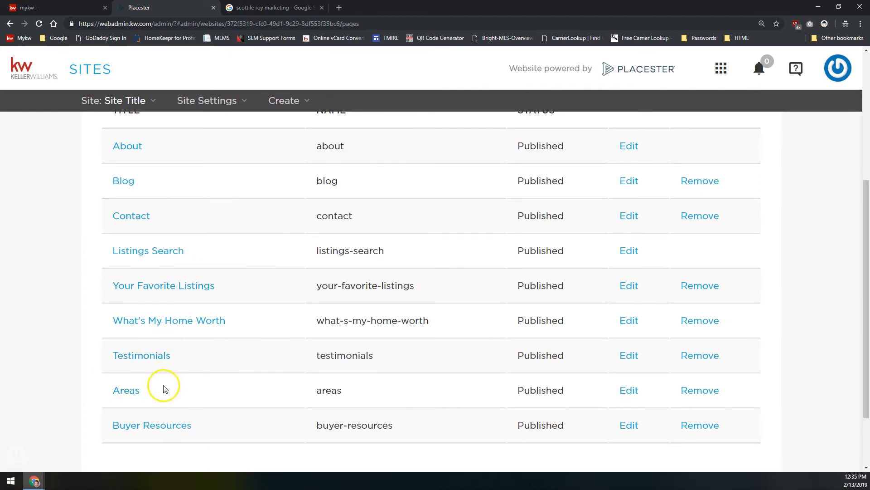
scroll(171, 355, "up", 5)
Start a new page based on the Testimonials Index template
scroll(177, 395, "down", 5)
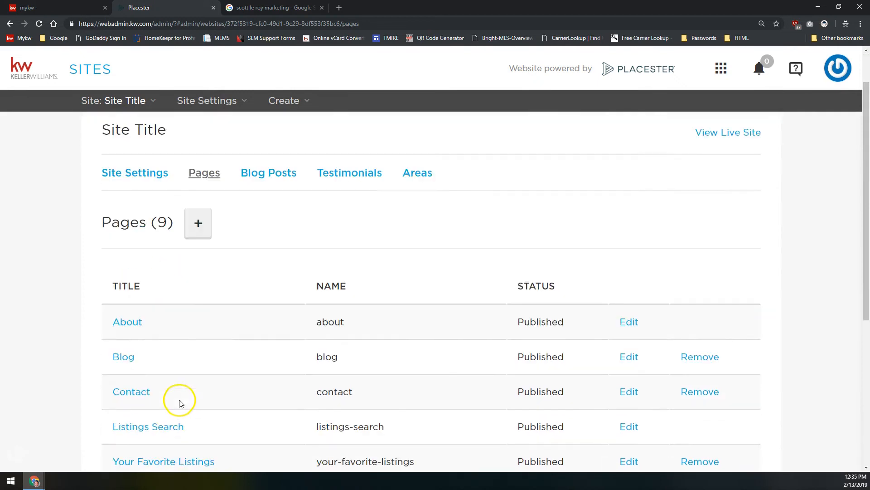
scroll(181, 390, "up", 5)
left_click(200, 277)
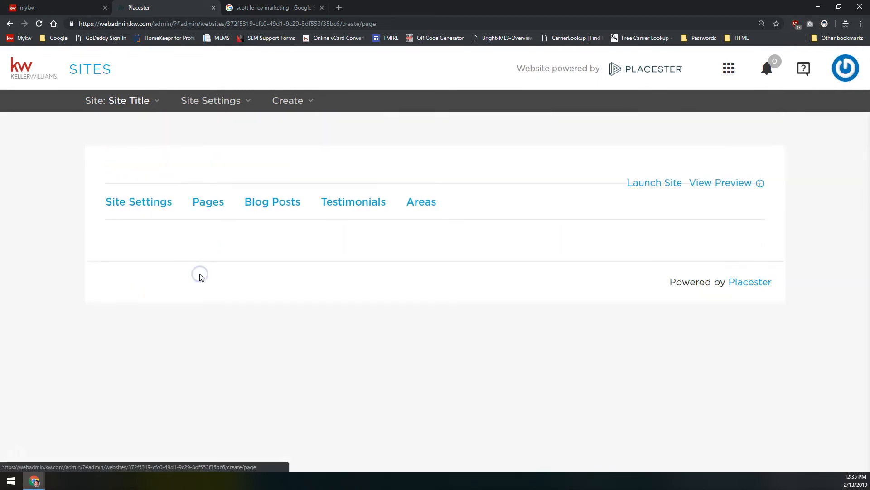
left_click(297, 360)
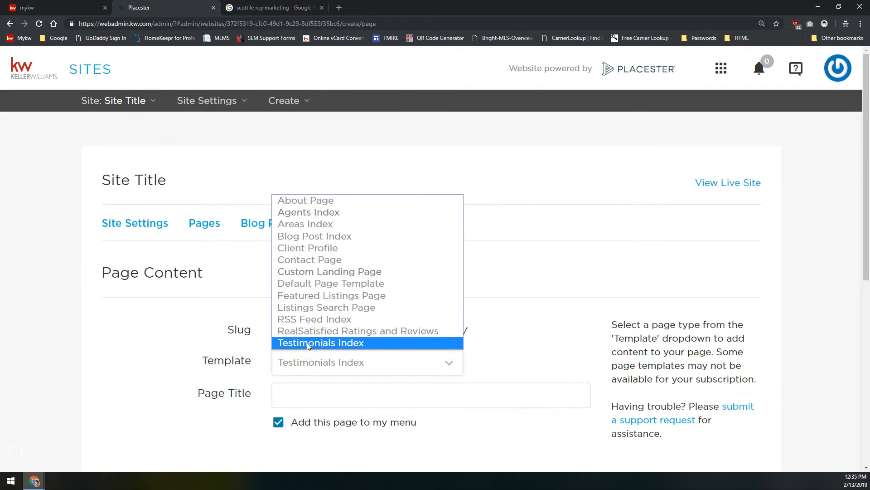
left_click(307, 343)
Title the page 'From The Horse's Mouth', leaving it included in the site menu
scroll(305, 326, "down", 2)
left_click(305, 311)
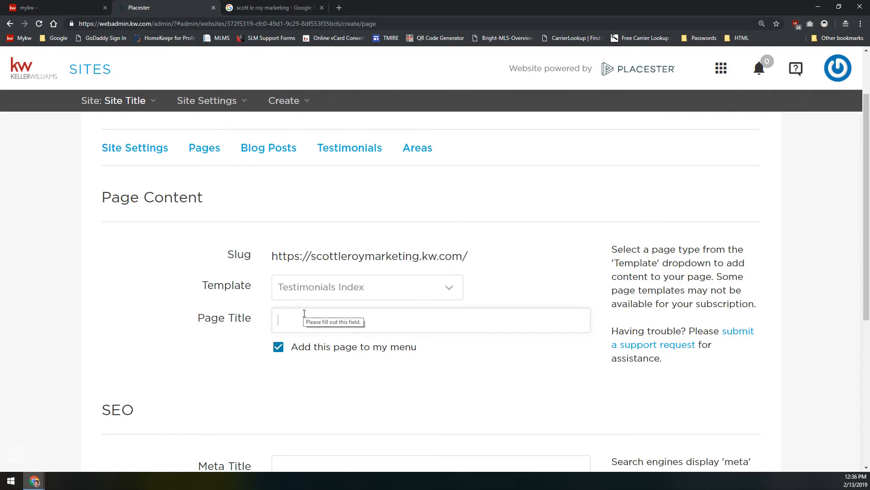
type("From")
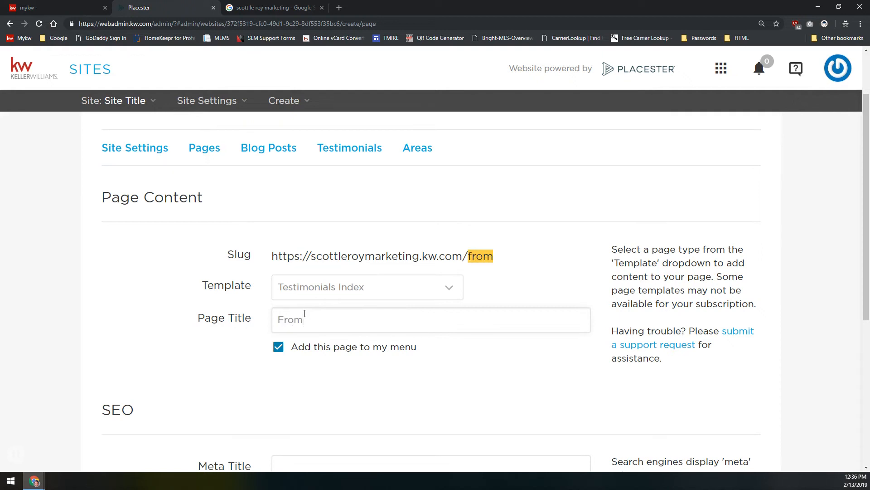
type(" The Horse's Mouth")
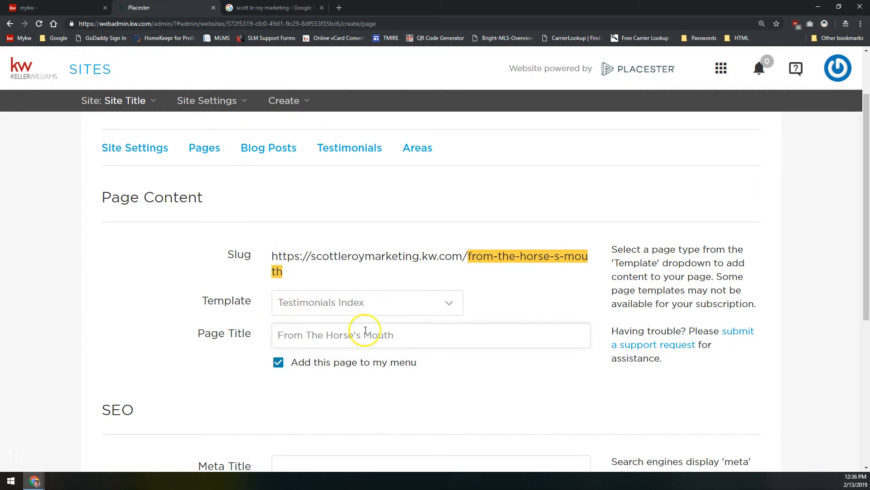
scroll(227, 296, "down", 2)
scroll(226, 295, "down", 1)
left_click_drag(557, 213, 372, 272)
left_click(371, 272)
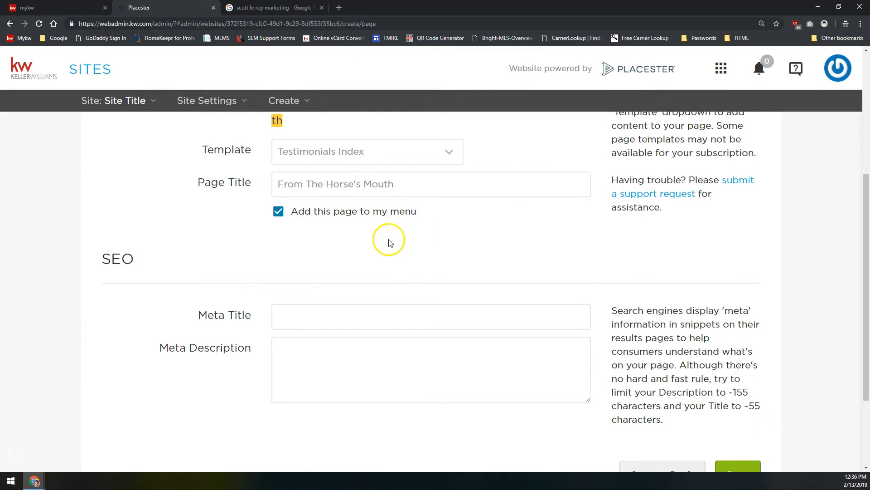
scroll(363, 258, "up", 3)
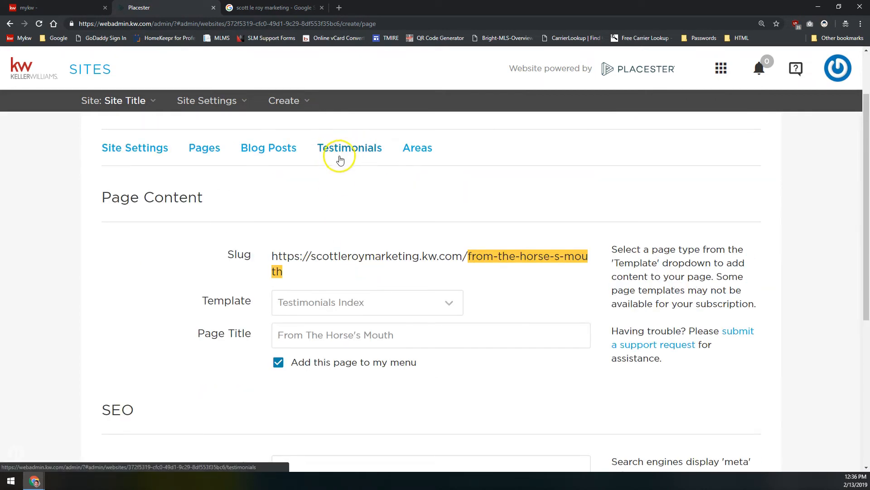
scroll(336, 213, "down", 5)
Go to the Meta Title field, then try saving the new page
left_click(351, 235)
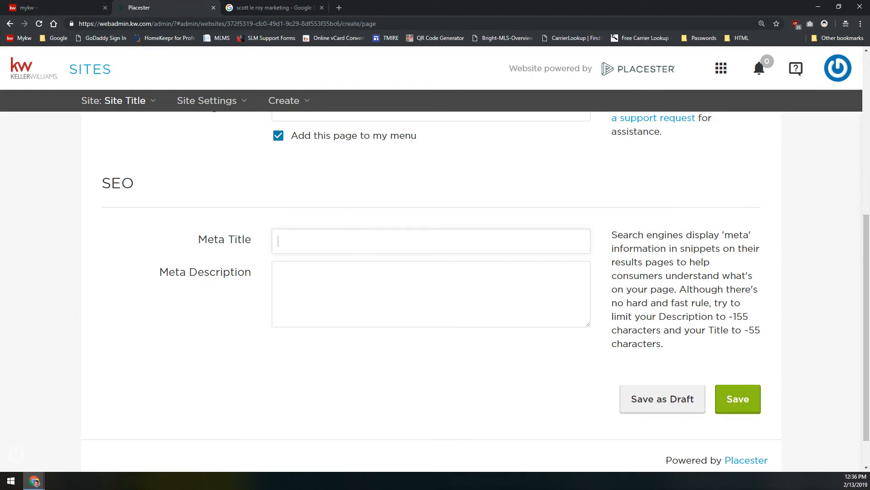
left_click(464, 232)
left_click(737, 402)
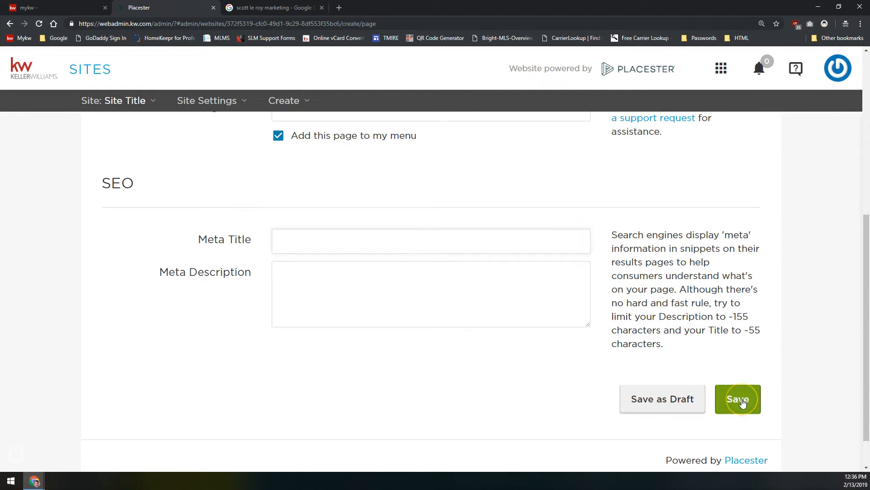
scroll(710, 342, "up", 3)
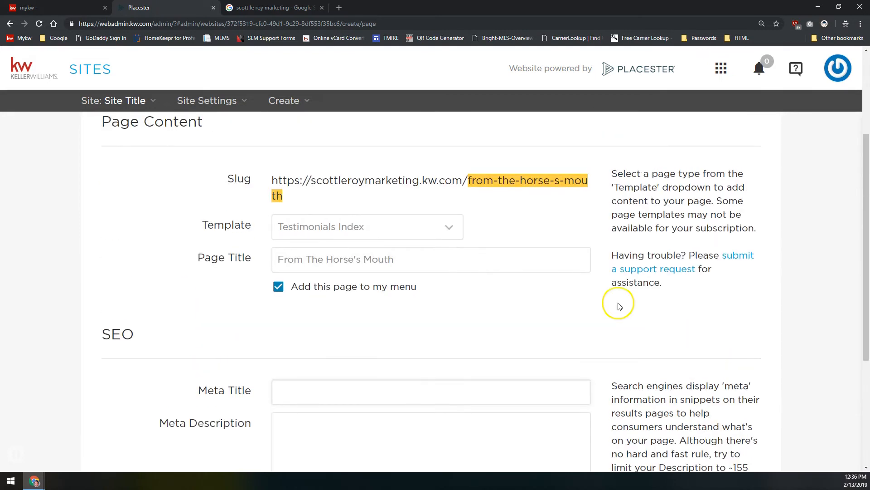
Switch the page to the Areas Index template and retitle it 'Communities I Serve'
left_click(424, 226)
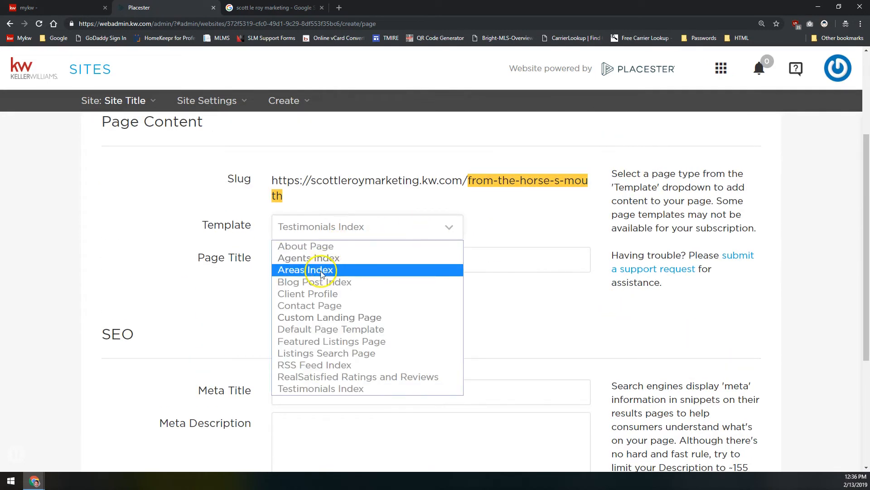
left_click(309, 272)
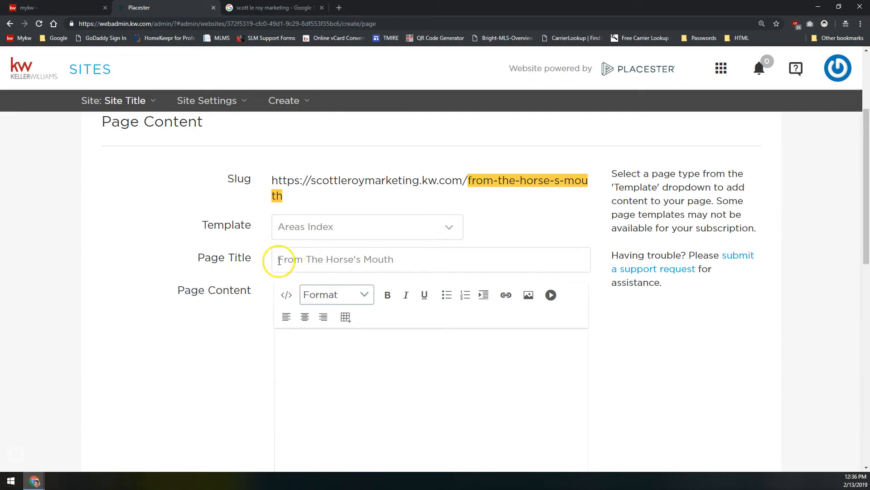
left_click_drag(428, 256, 184, 290)
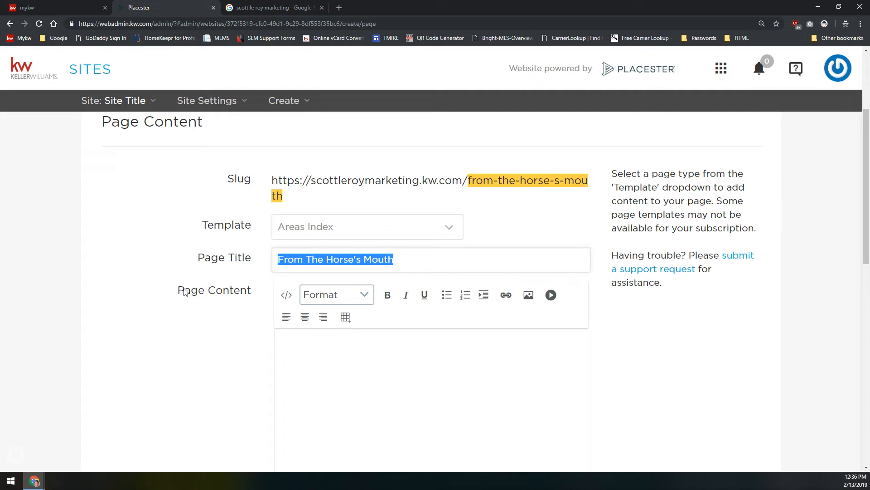
type("Communities I Serve")
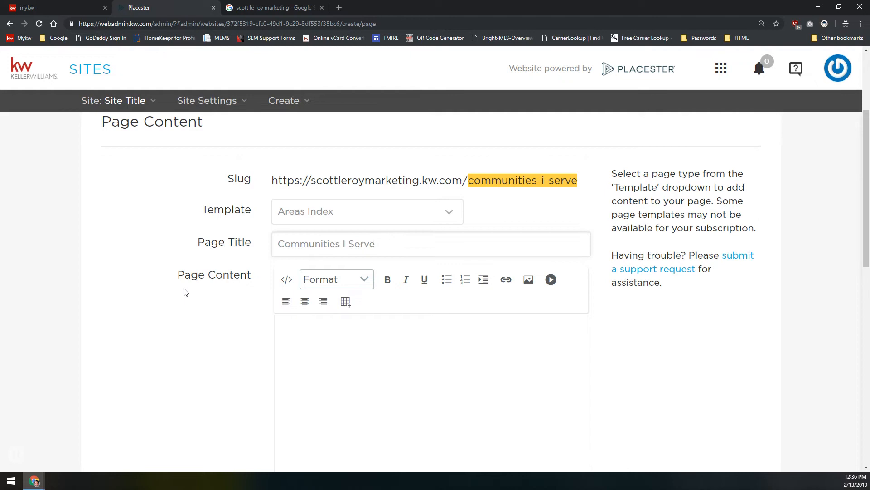
scroll(254, 258, "down", 5)
scroll(362, 209, "up", 3)
Write test body text: 'This is some test page content… on the areas index page.'
left_click(373, 296)
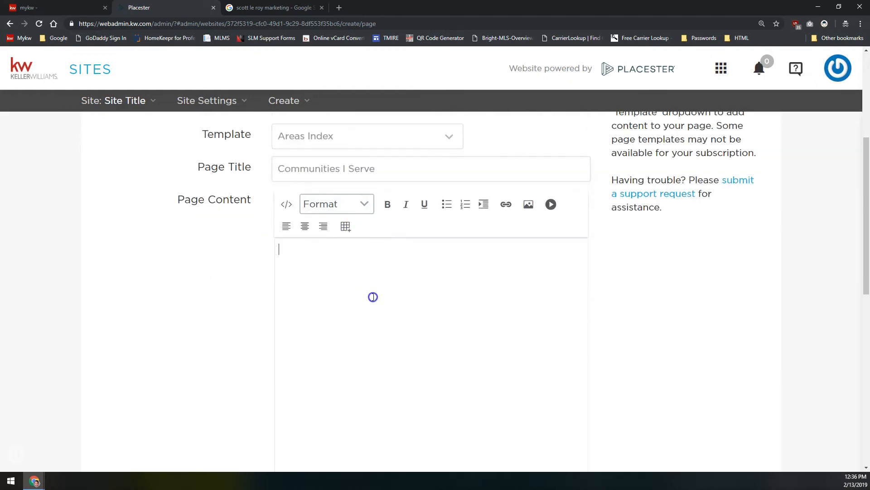
type("This is a")
key("BackSpace")
type("some test page content to shou you what it looks like on the t")
key("BackSpace")
type("areas index")
key("BackSpace")
type("ex page.")
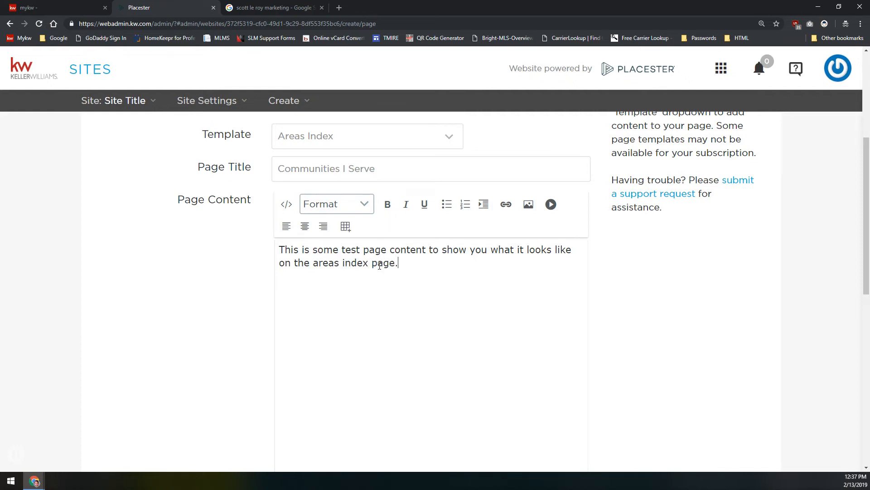
scroll(372, 261, "down", 8)
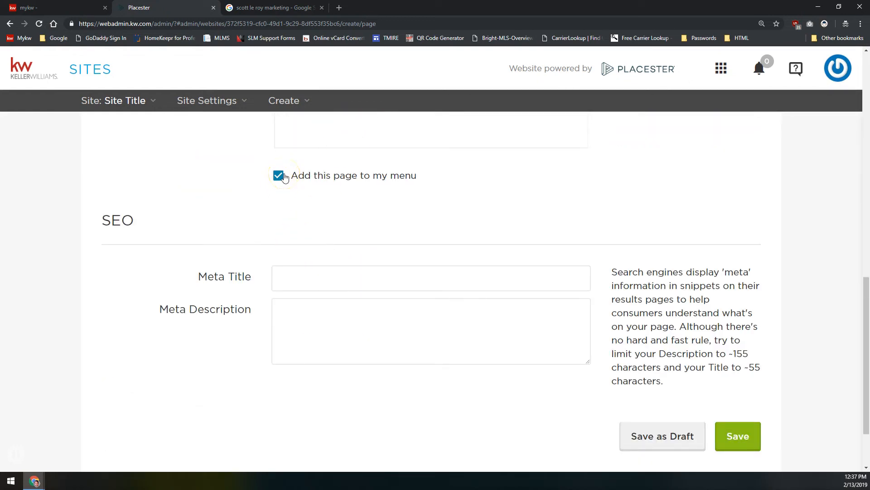
left_click(317, 314)
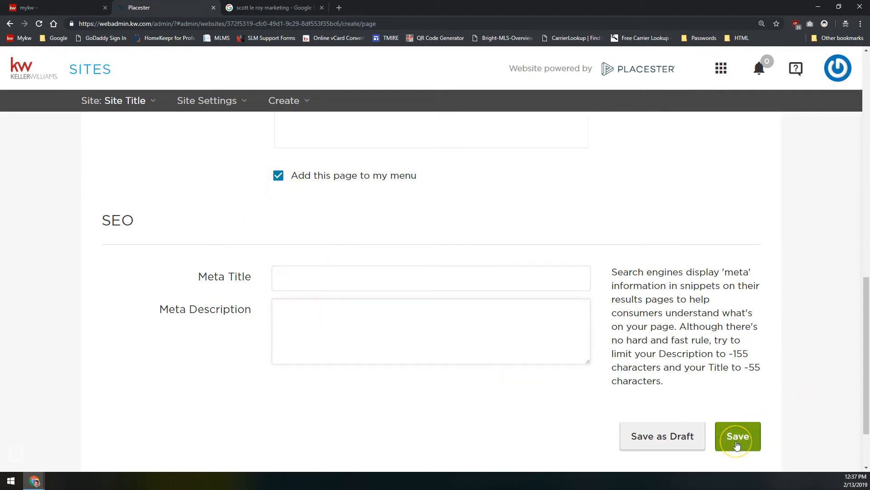
scroll(438, 255, "up", 9)
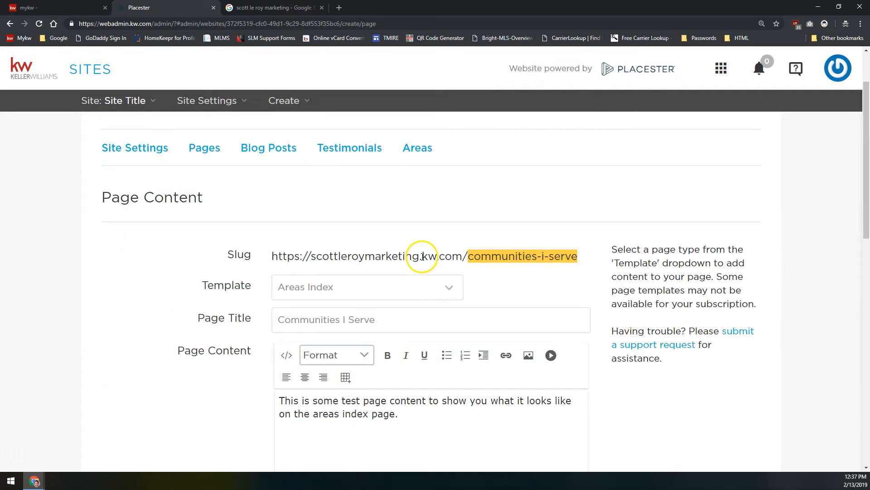
Keep the Areas Index template, then open Blog Posts to view the four published posts
left_click(284, 281)
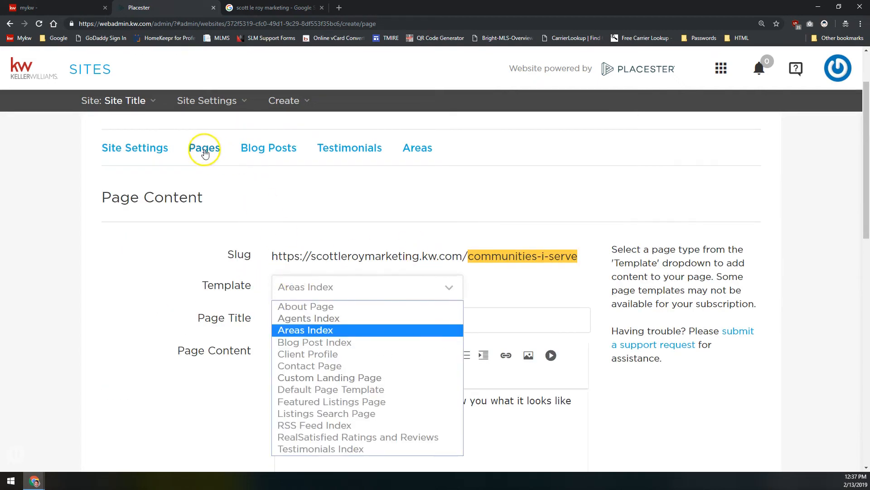
left_click(252, 207)
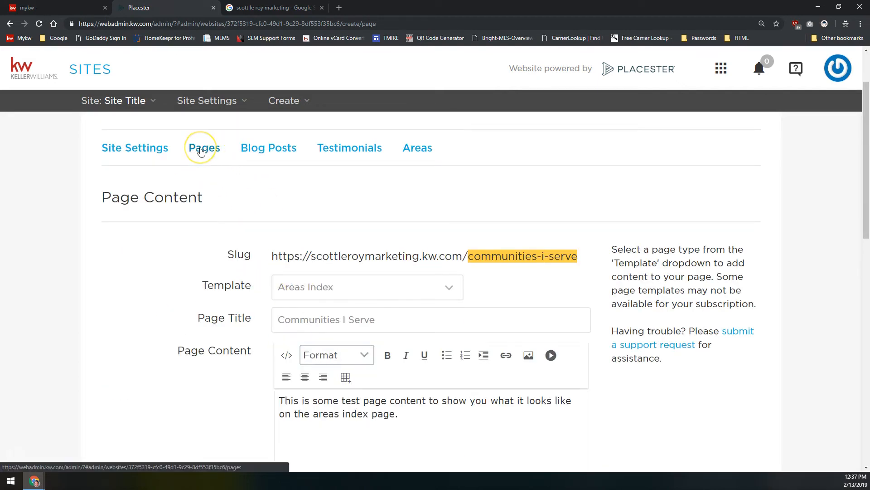
left_click(238, 180)
left_click(237, 177)
left_click(200, 150)
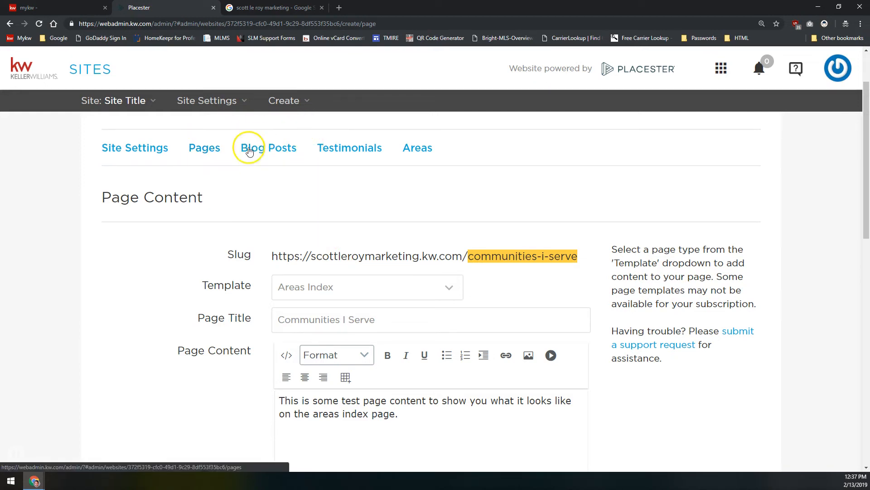
left_click(273, 152)
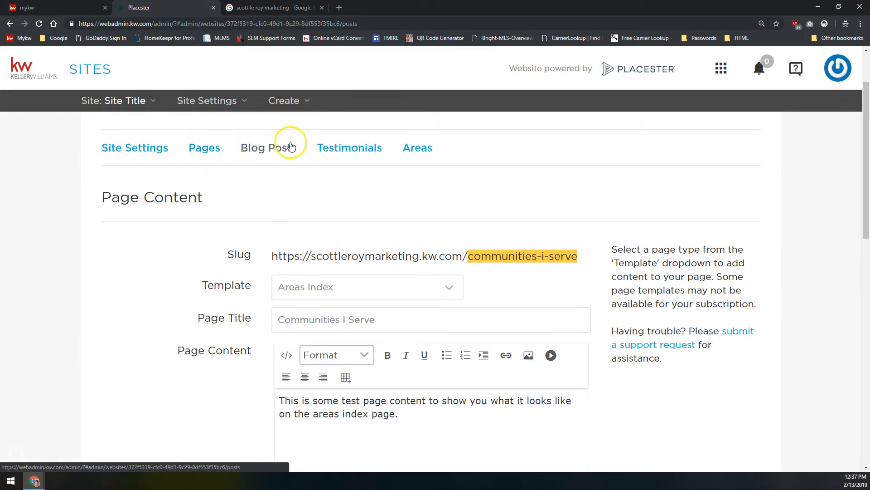
scroll(352, 192, "down", 2)
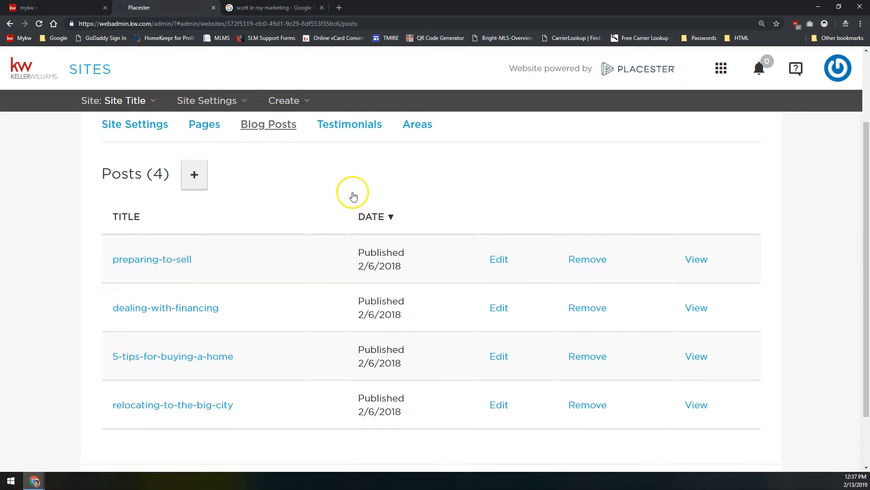
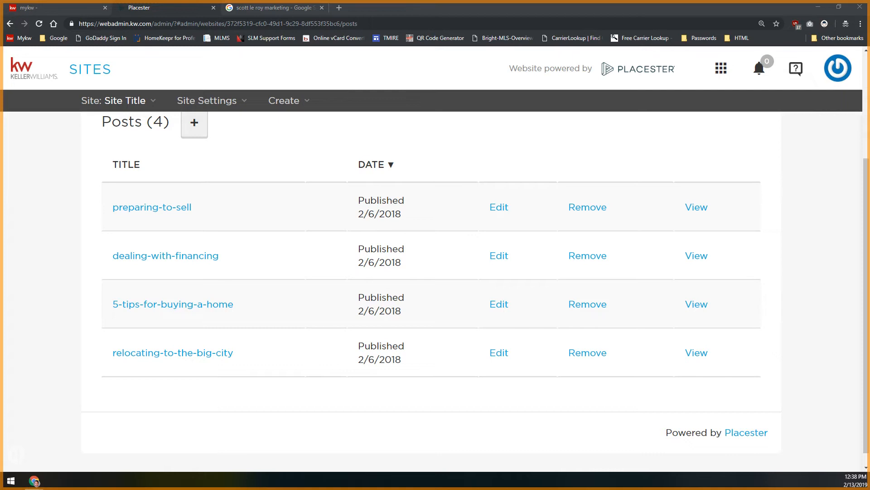
Create a new blog post and title it 'Test Blog Post'
scroll(253, 258, "up", 3)
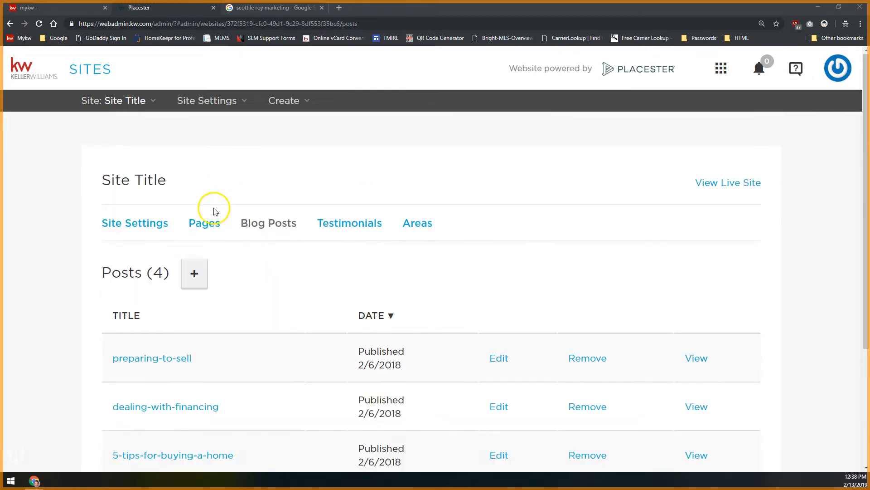
left_click(200, 282)
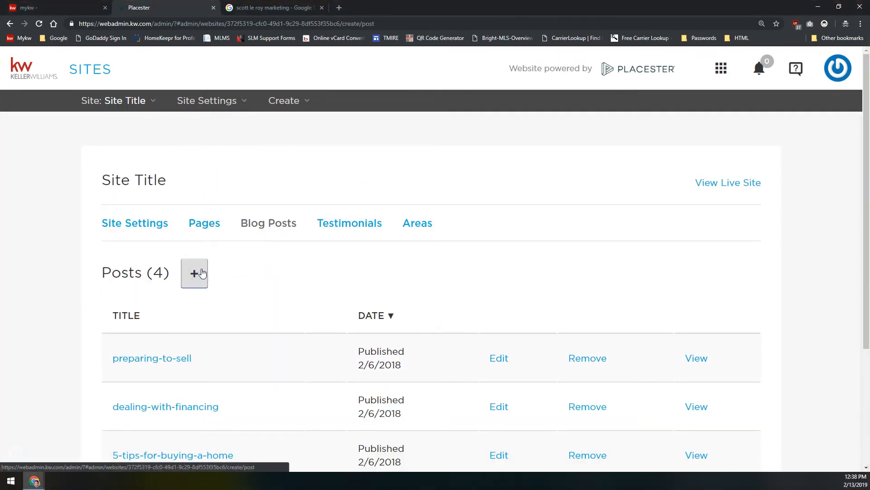
left_click(329, 323)
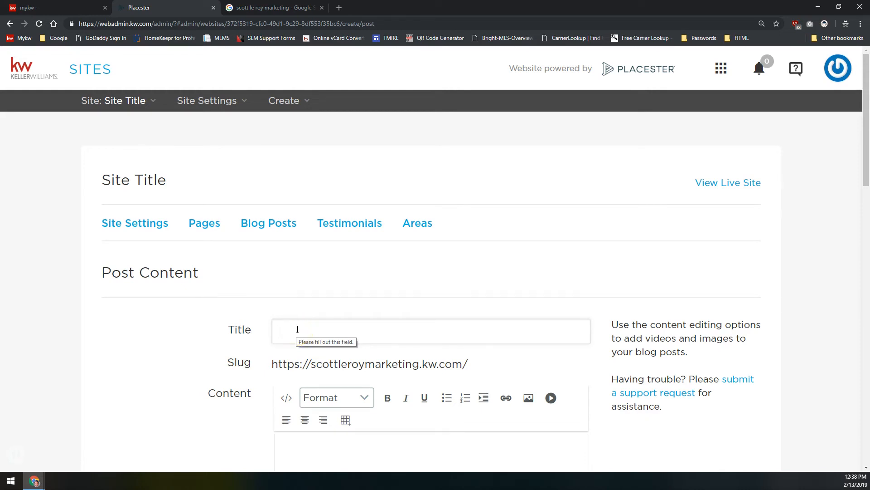
left_click(294, 334)
left_click(336, 333)
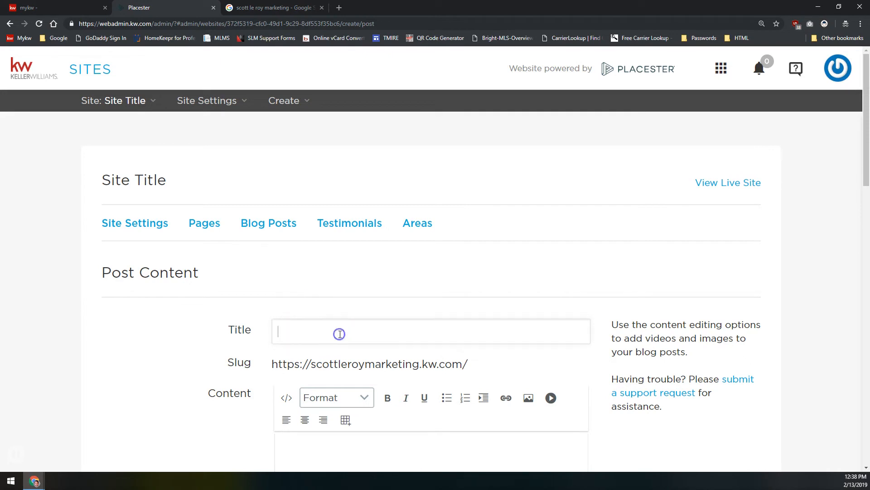
type("Test Bp0t")
key("BackSpace")
key("BackSpace")
key("BackSpace")
type("log Post")
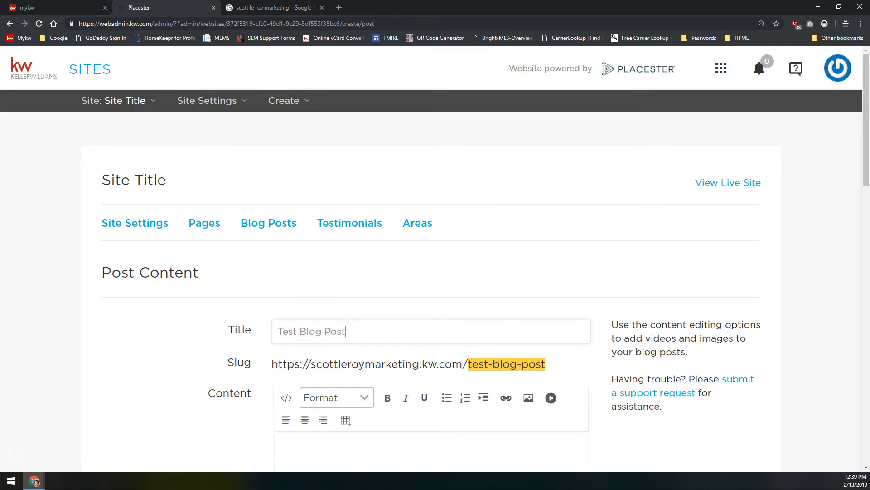
Place the caret in the empty post content, then open a new private browser window
scroll(321, 306, "down", 5)
left_click(362, 264)
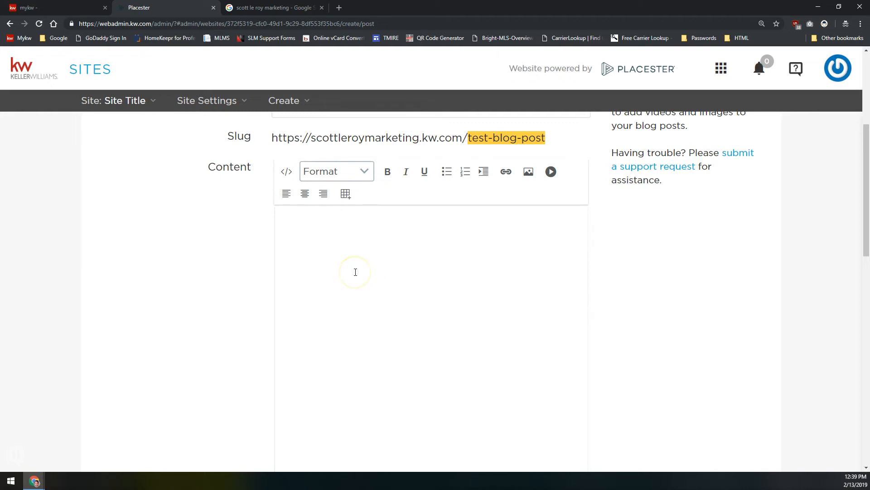
scroll(328, 274, "down", 6)
scroll(329, 274, "up", 5)
scroll(328, 277, "up", 3)
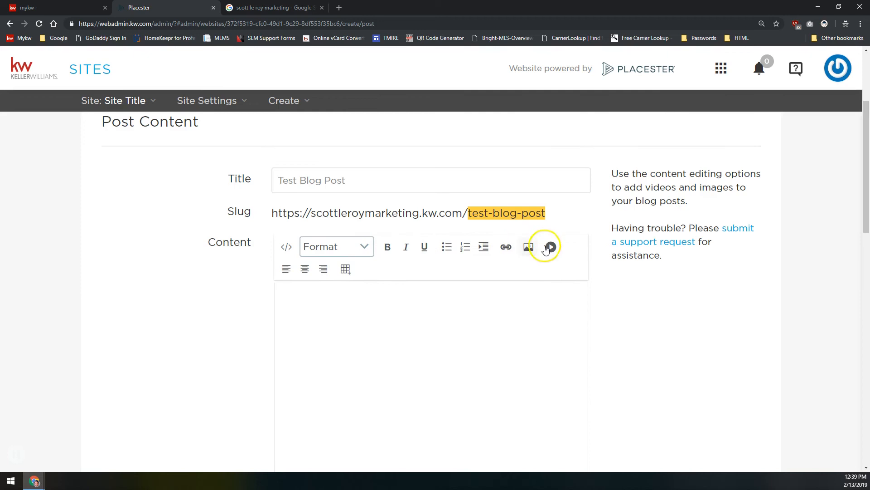
left_click(349, 361)
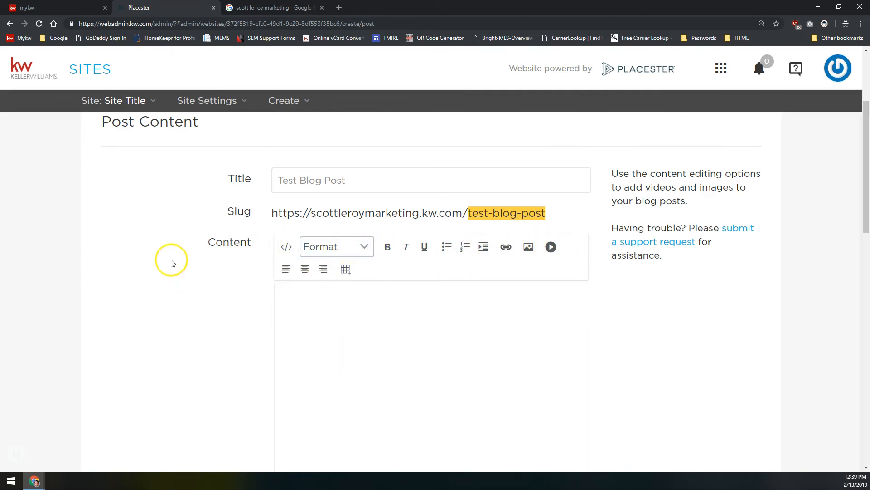
key("ctrl+t")
Generate five paragraphs of All Meat filler text on baconipsum.com and select them for copying
type("baconipsum.com")
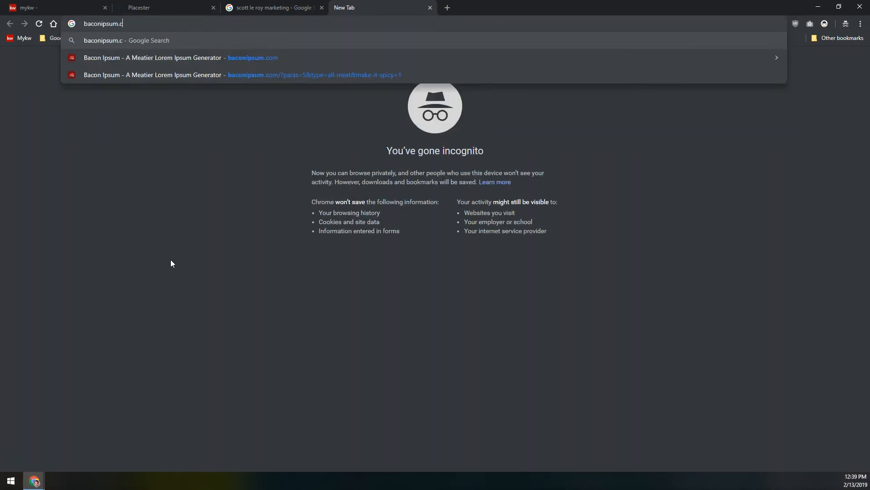
key("Return")
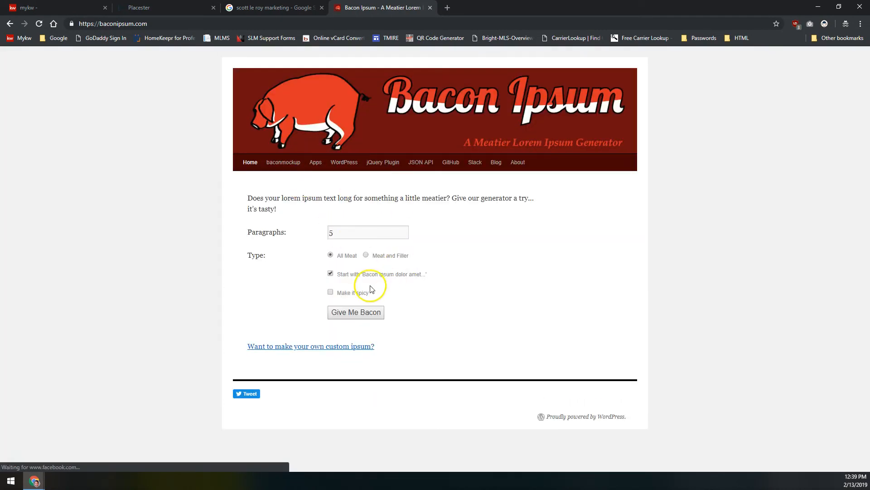
left_click(353, 313)
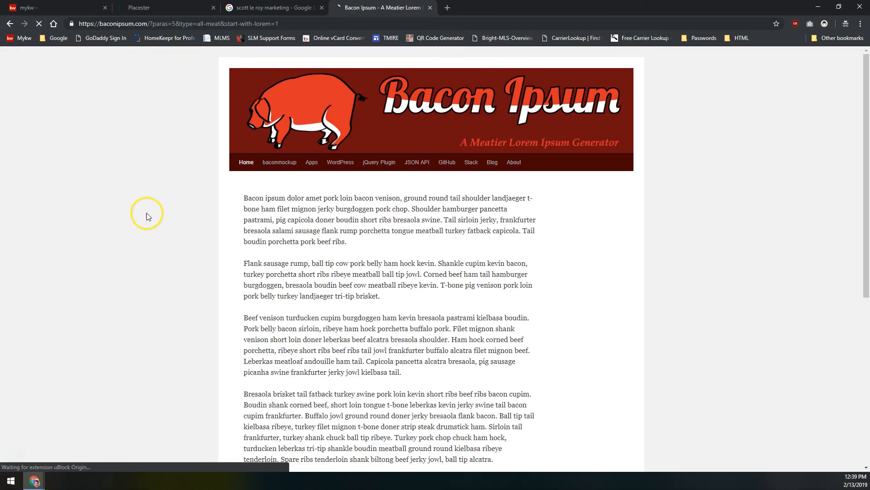
left_click_drag(242, 202, 537, 290)
scroll(449, 231, "up", 5)
left_click(453, 145)
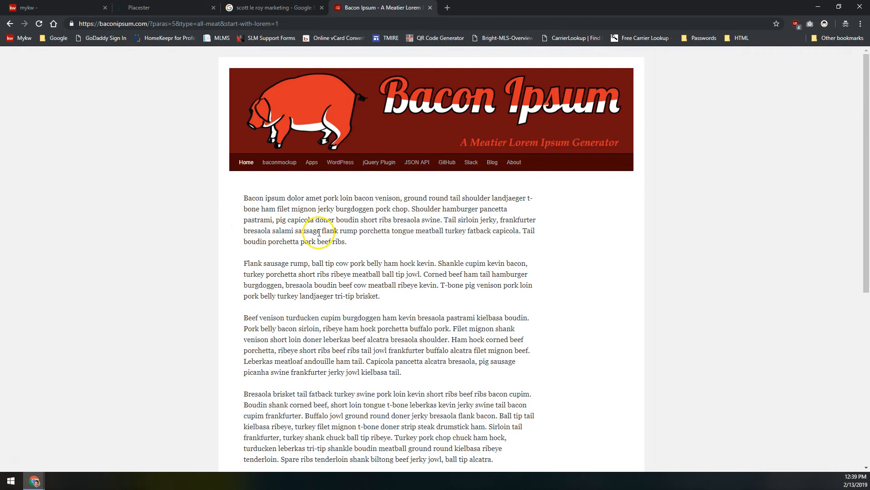
left_click(291, 7)
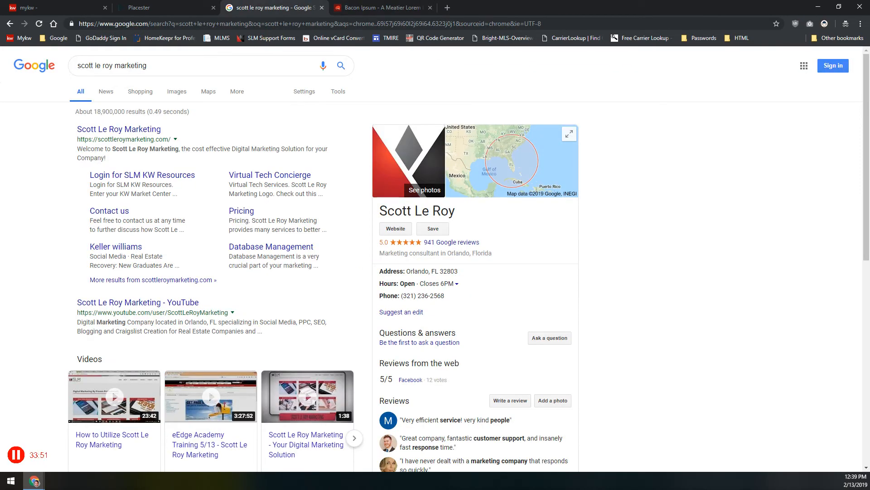
Paste the bacon ipsum paragraphs into the post content, then re-paste them as plain text
key("ctrl+shift+Tab")
key("ctrl+v")
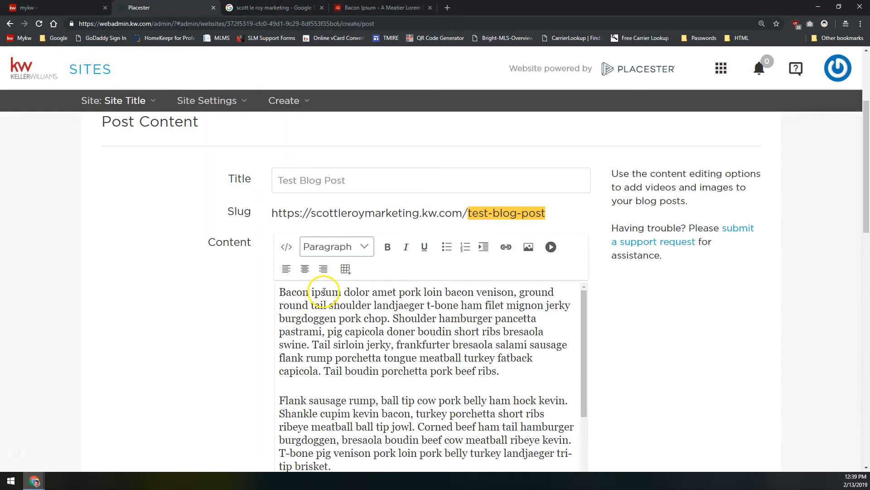
scroll(317, 277, "down", 10)
scroll(330, 235, "up", 4)
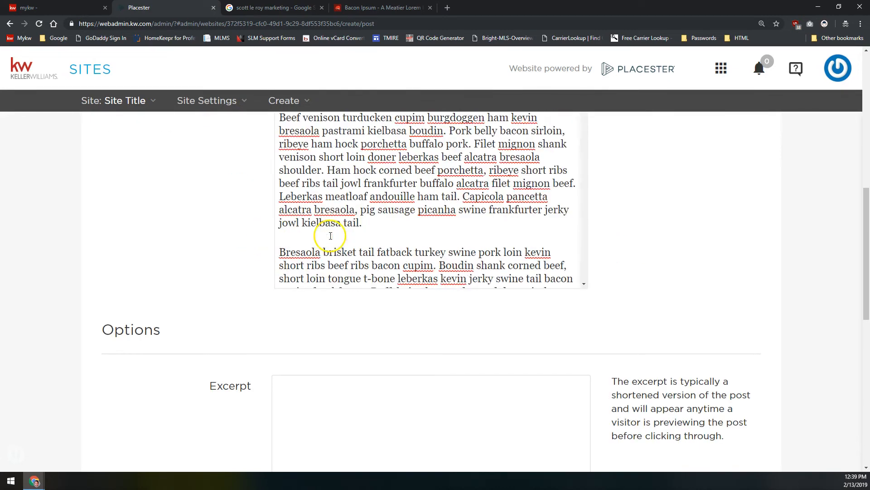
scroll(258, 253, "up", 6)
left_click(349, 358)
key("ctrl+a")
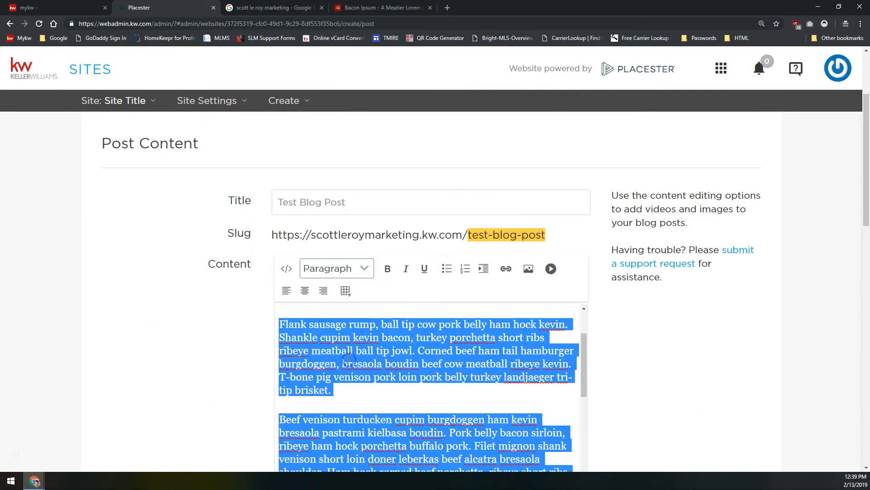
key("ctrl+shift+v")
Move down to the Options section and put the caret in the empty Excerpt field
scroll(214, 320, "down", 4)
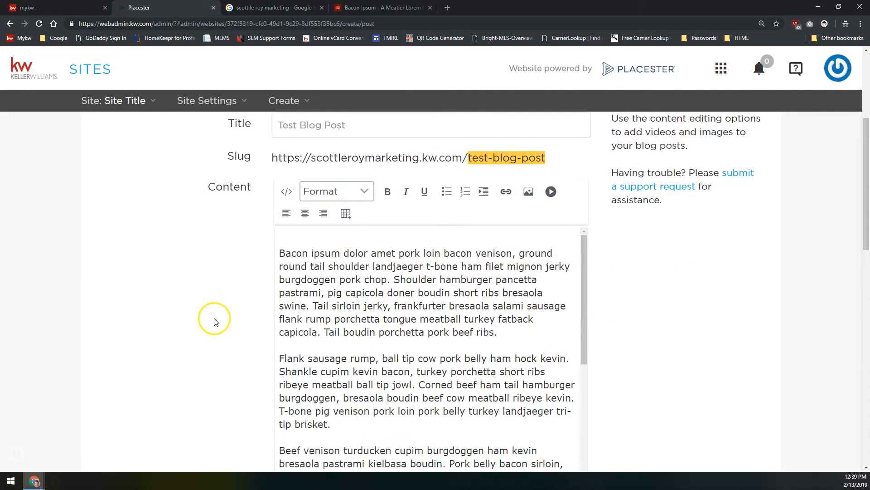
scroll(190, 233, "down", 3)
left_click(194, 206)
scroll(194, 208, "down", 5)
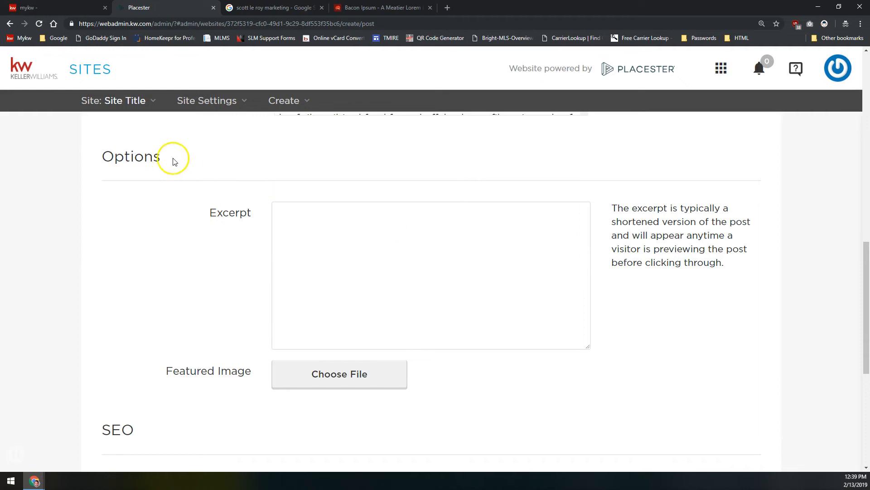
left_click_drag(168, 161, 97, 169)
scroll(154, 186, "up", 14)
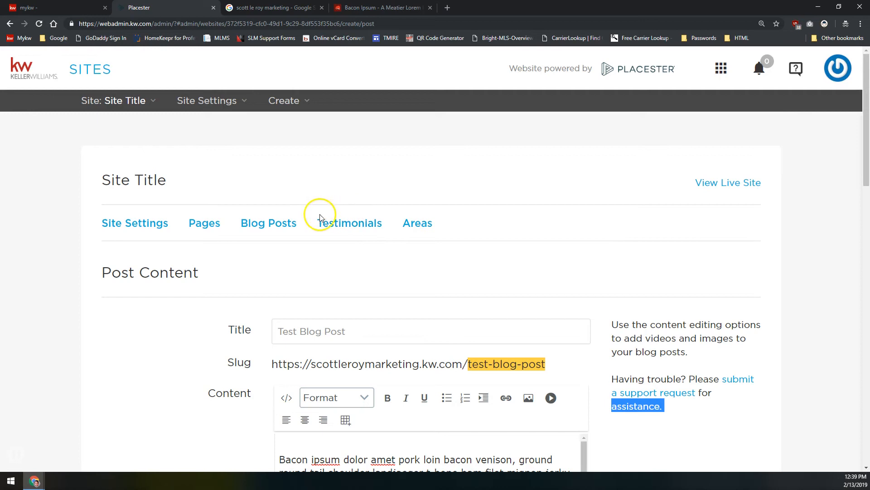
scroll(270, 268, "down", 12)
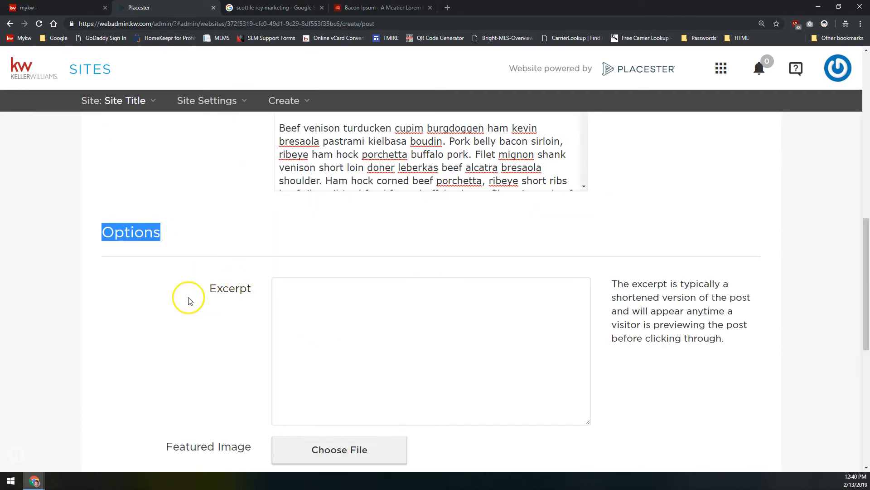
scroll(204, 238, "down", 2)
left_click(356, 243)
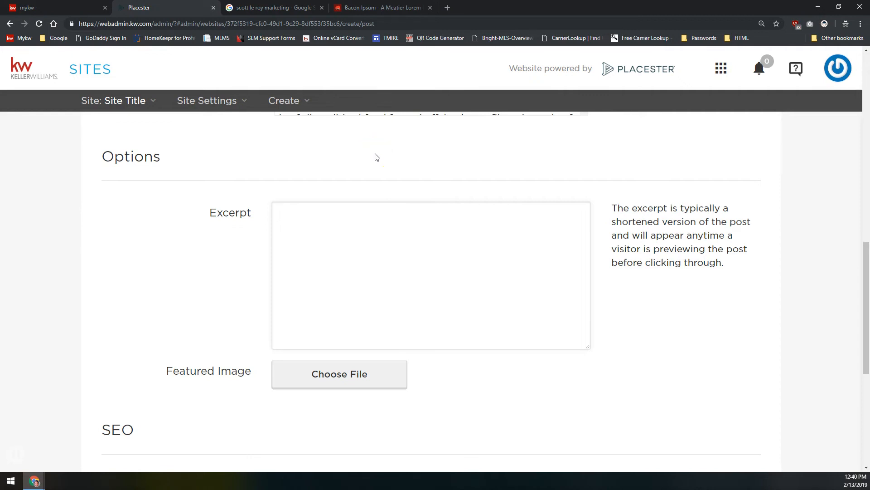
Write an excerpt summarising the bacon ipsum text for the placester 201 class
left_click(347, 239)
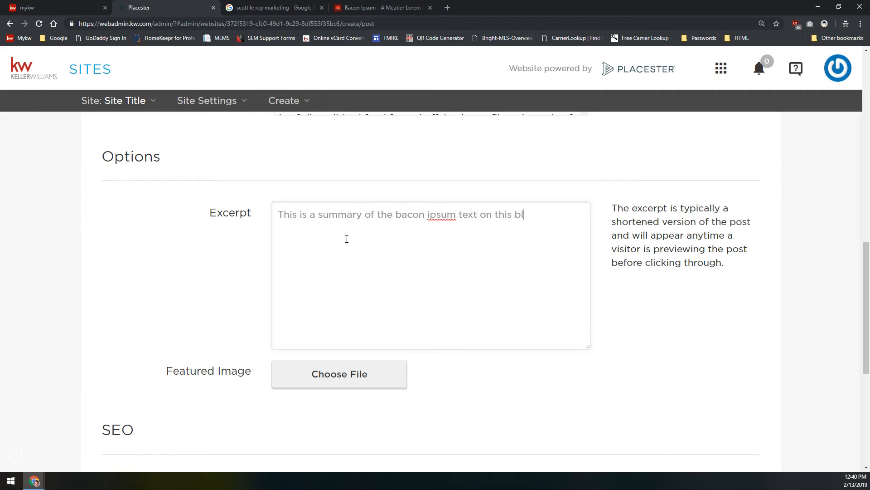
type("page for the placester 201 class today.")
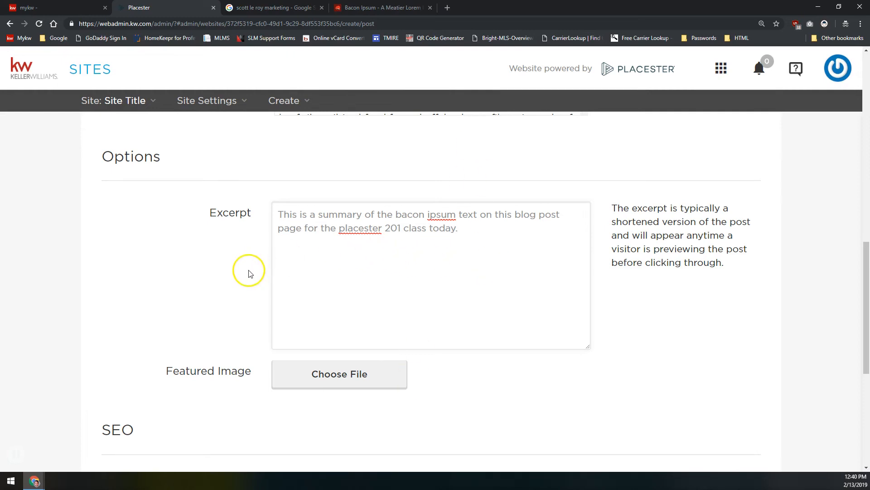
scroll(299, 299, "down", 2)
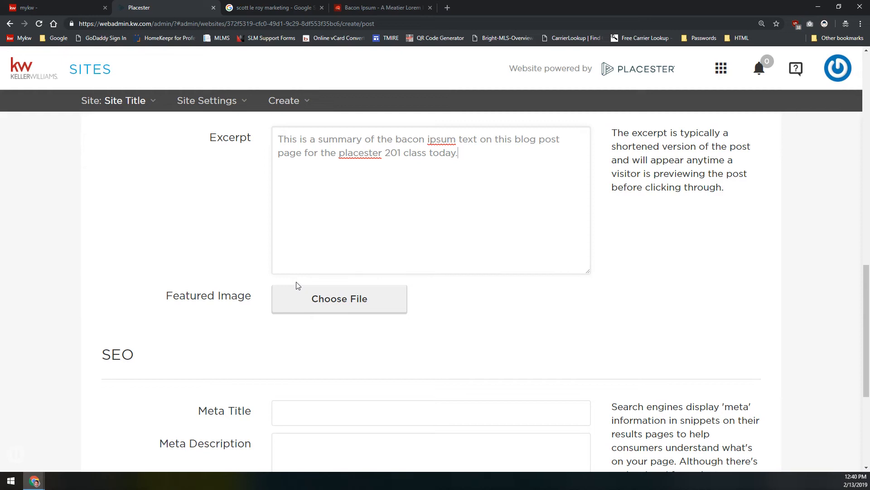
left_click(319, 302)
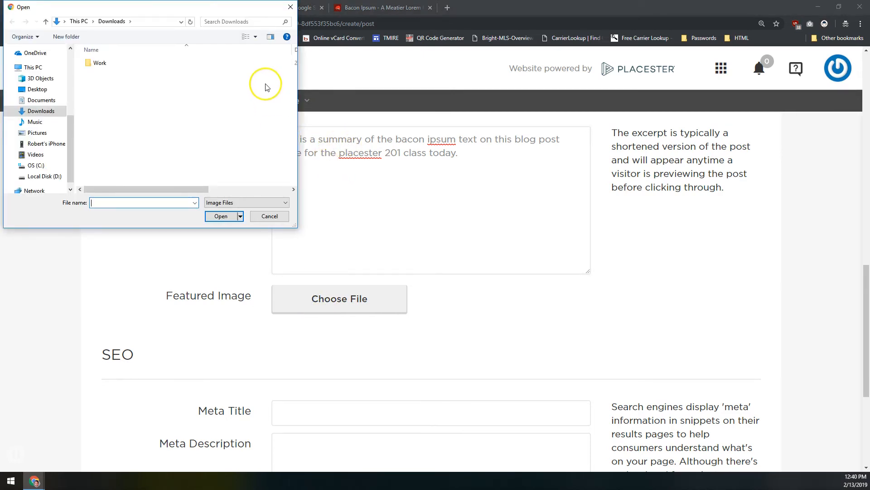
Attach the sunset photo from Google Drive > Class_Tip Slideshows > Placester > Website Class Images > Blog Featured Image
left_click(90, 63)
double_click(89, 62)
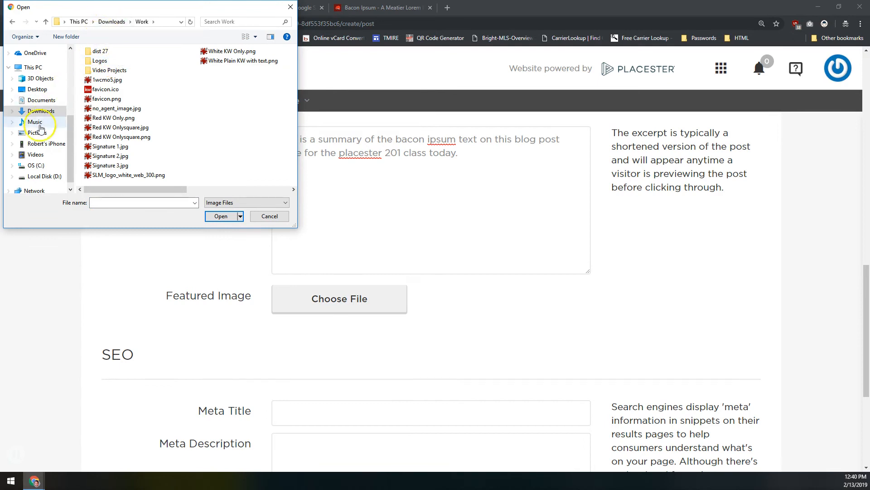
scroll(37, 102, "up", 5)
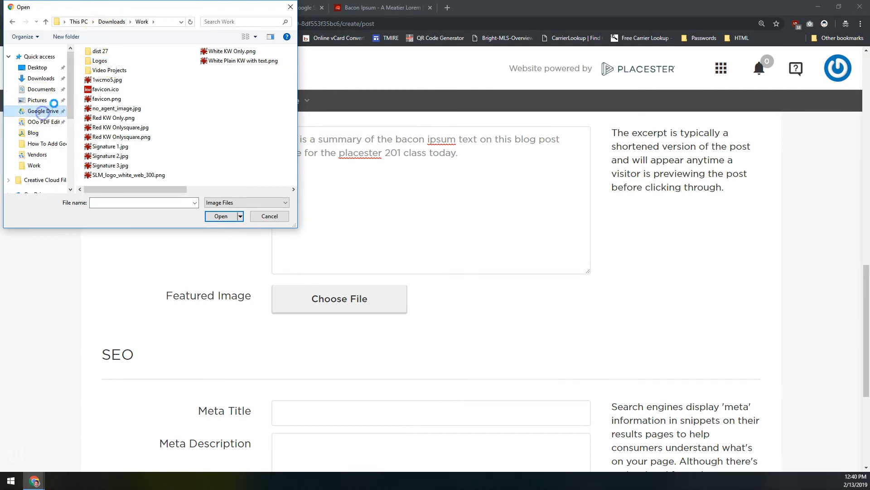
left_click(46, 111)
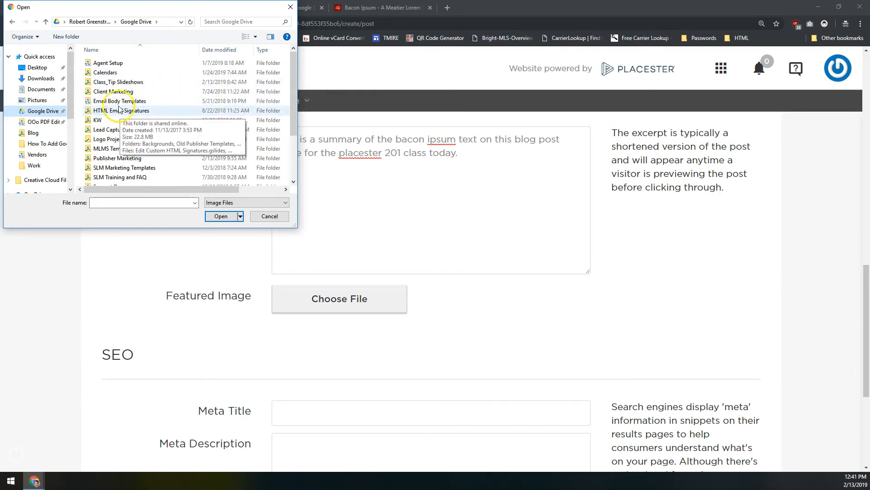
left_click(111, 83)
double_click(111, 84)
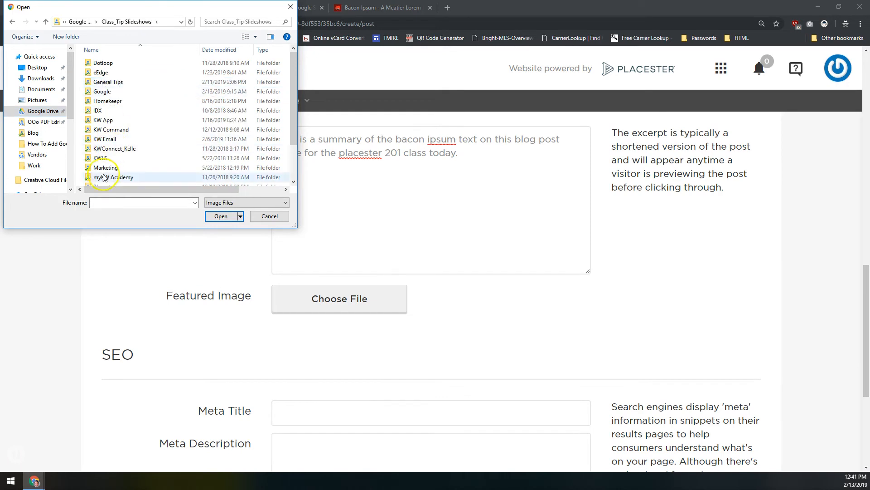
scroll(101, 140, "down", 2)
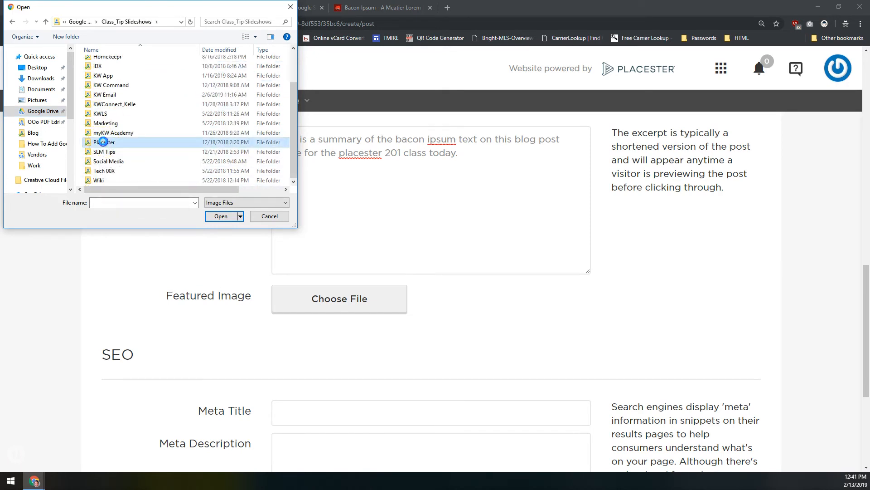
double_click(101, 143)
left_click(111, 73)
double_click(111, 73)
left_click(111, 82)
double_click(111, 82)
double_click(113, 78)
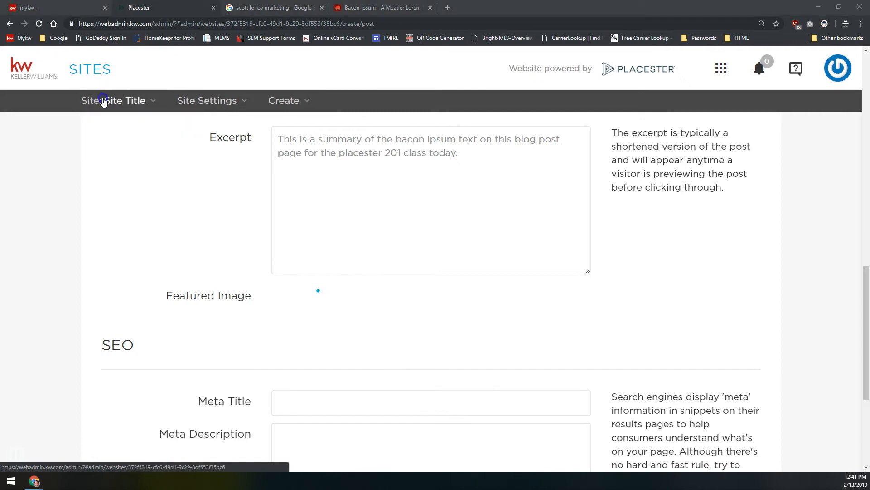
Review the excerpt and featured image in the post editor, clearing an accidental selection
left_click(420, 188)
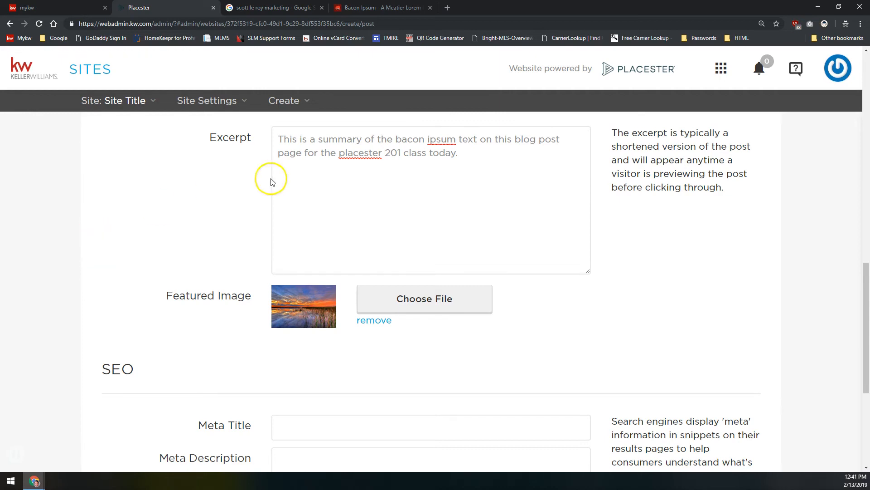
left_click(524, 180)
left_click_drag(645, 255, 651, 262)
left_click(661, 194)
left_click(664, 185)
left_click(476, 156)
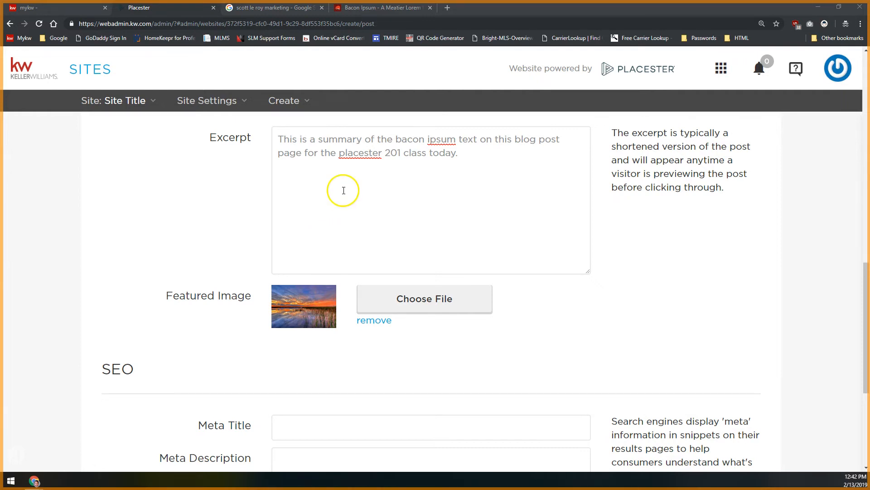
Publish the test blog post, leaving the Meta Title and Meta Description empty
scroll(190, 305, "down", 5)
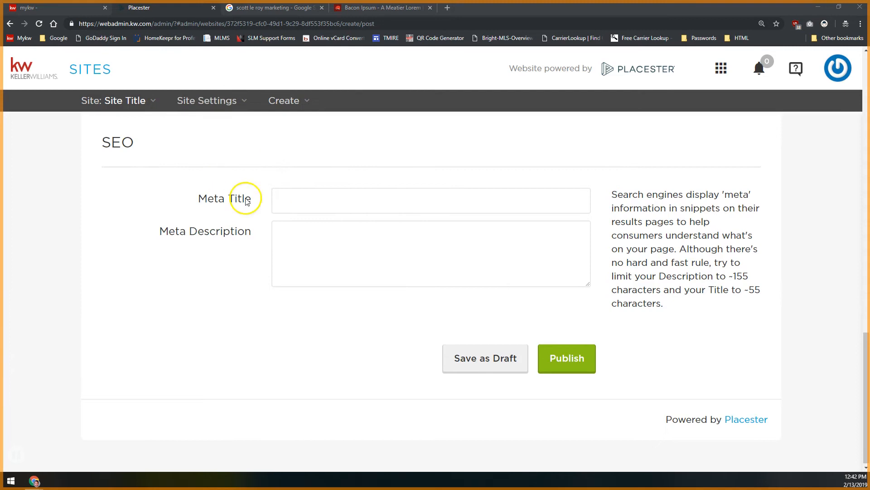
left_click(305, 202)
left_click(307, 255)
left_click(307, 198)
left_click(314, 247)
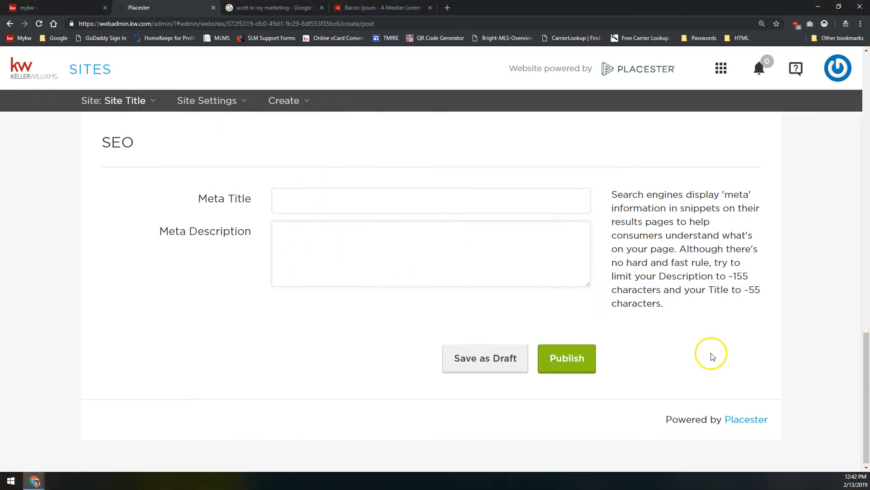
left_click(568, 359)
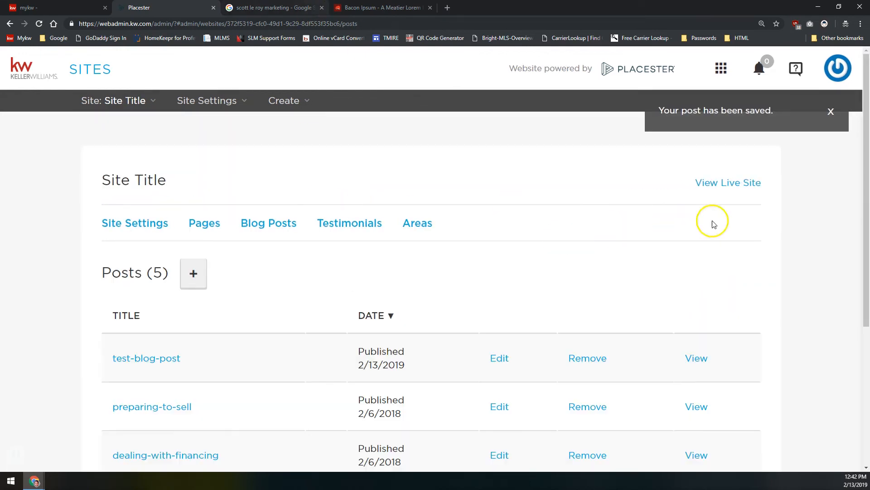
left_click(722, 182)
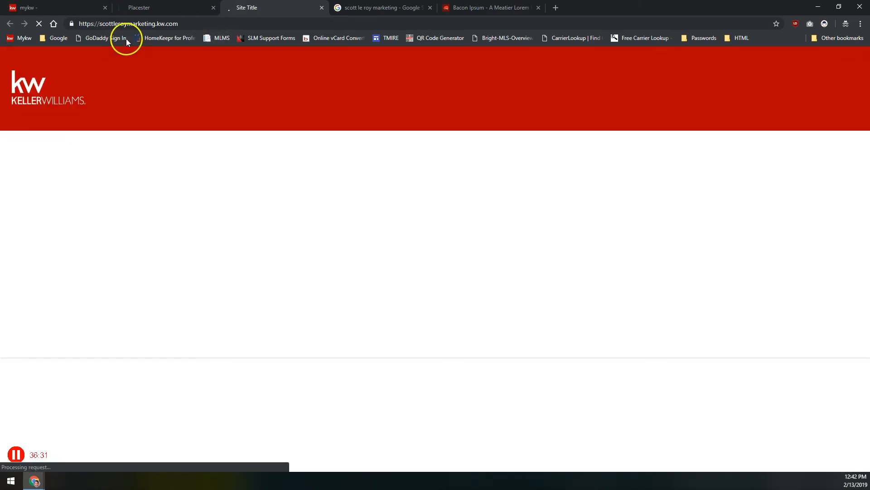
On the live site's Blog page, open and scroll through Test Blog Post, then return to the admin
left_click(228, 120)
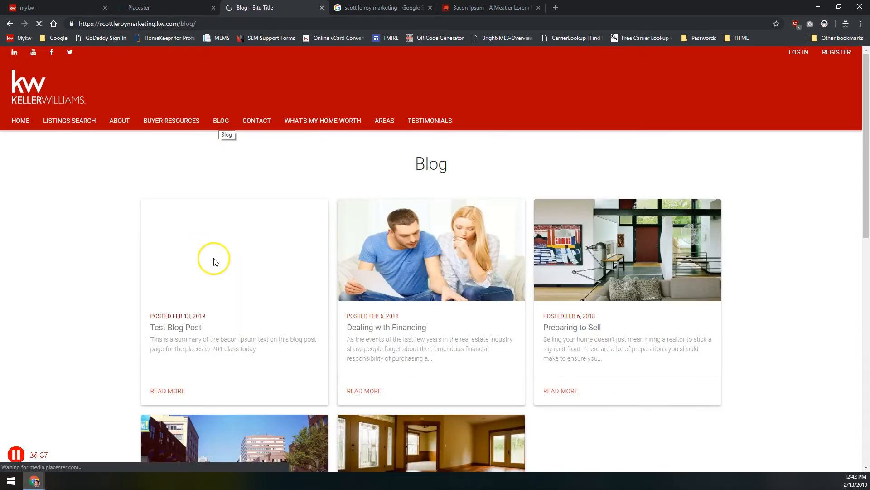
scroll(190, 308, "down", 6)
scroll(191, 308, "up", 6)
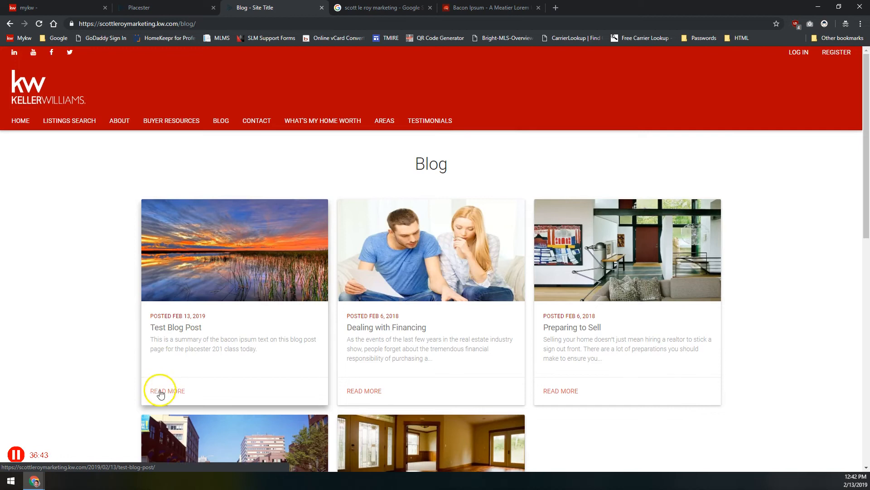
left_click_drag(259, 350, 152, 336)
left_click(243, 229)
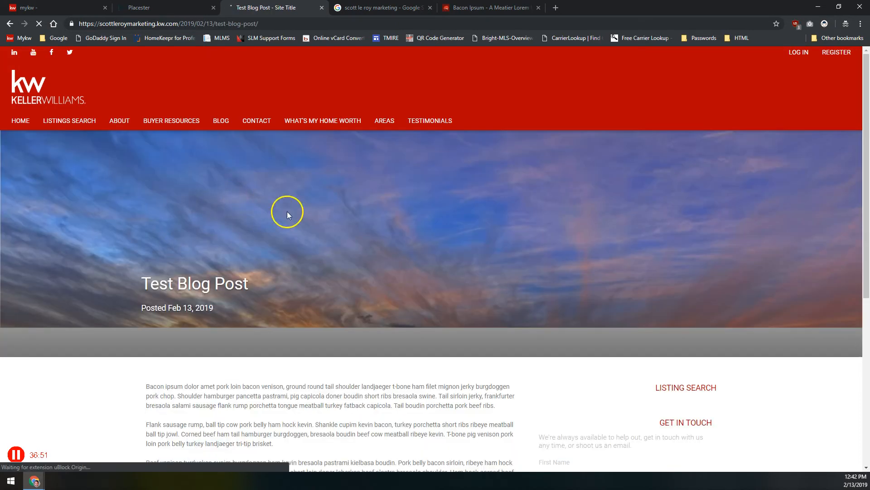
scroll(288, 210, "down", 2)
scroll(275, 302, "down", 5)
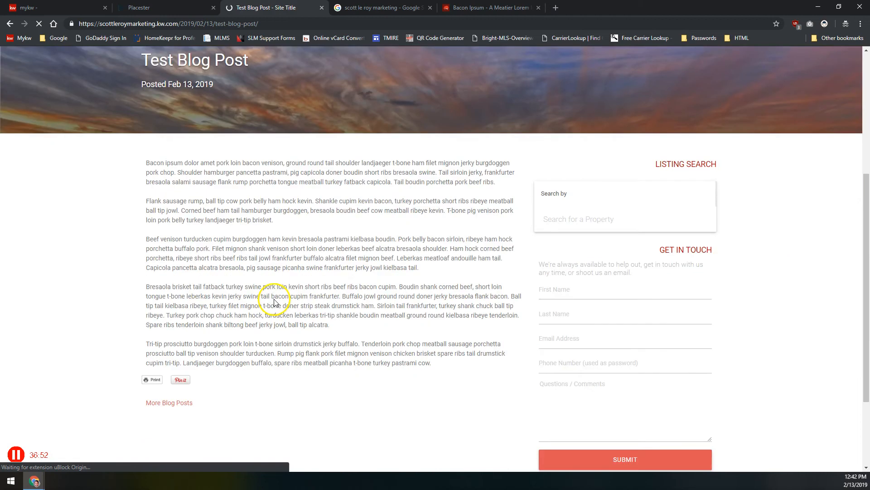
scroll(202, 188, "up", 7)
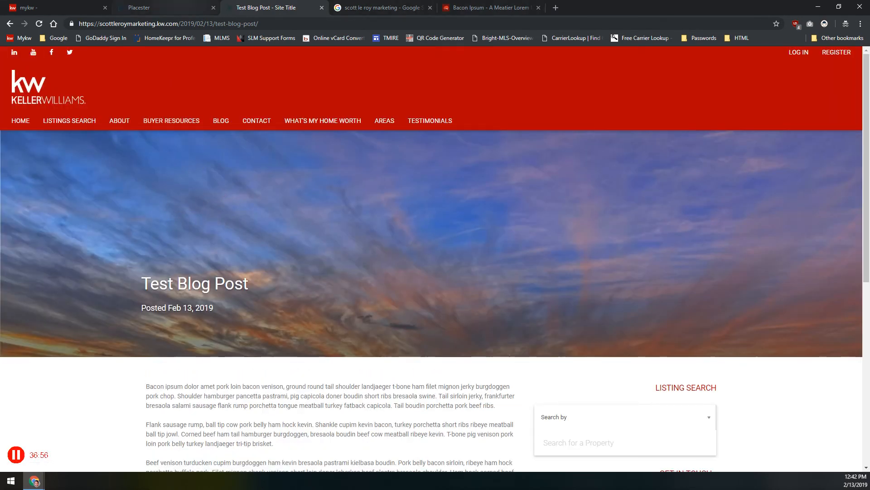
left_click(175, 7)
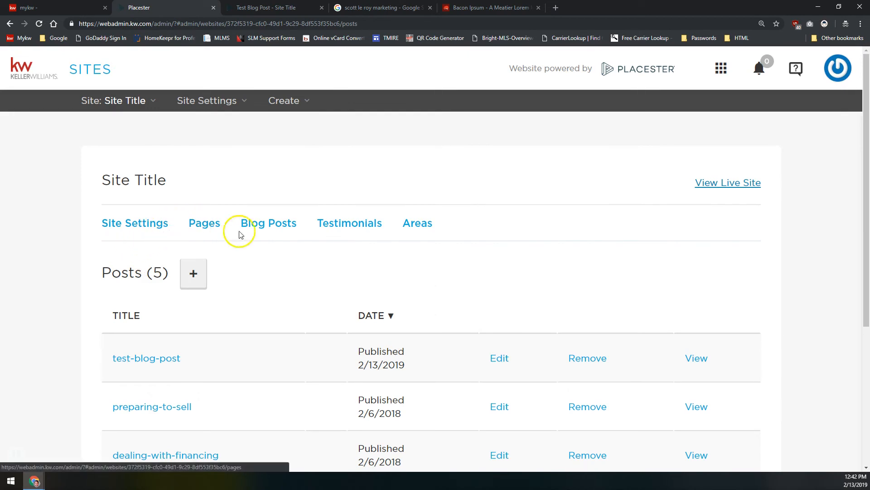
Go to the Testimonials list and add a new, blank testimonial
left_click(339, 226)
right_click(340, 225)
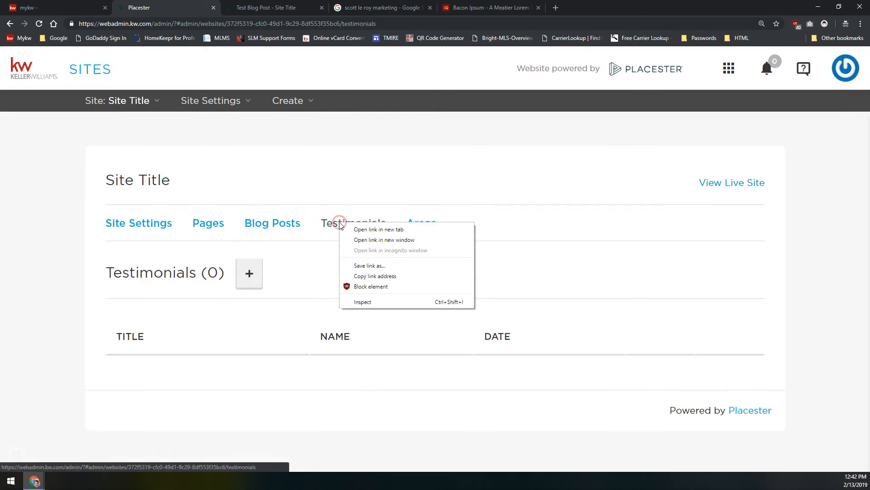
left_click(344, 186)
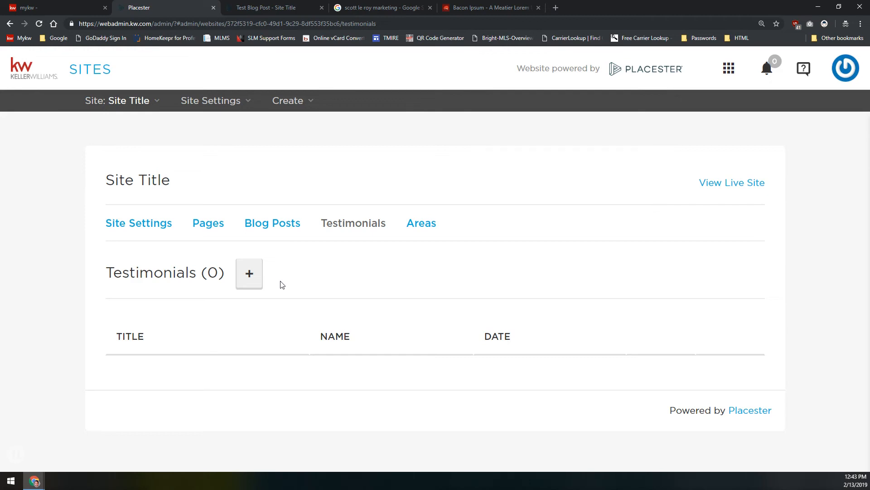
left_click(253, 273)
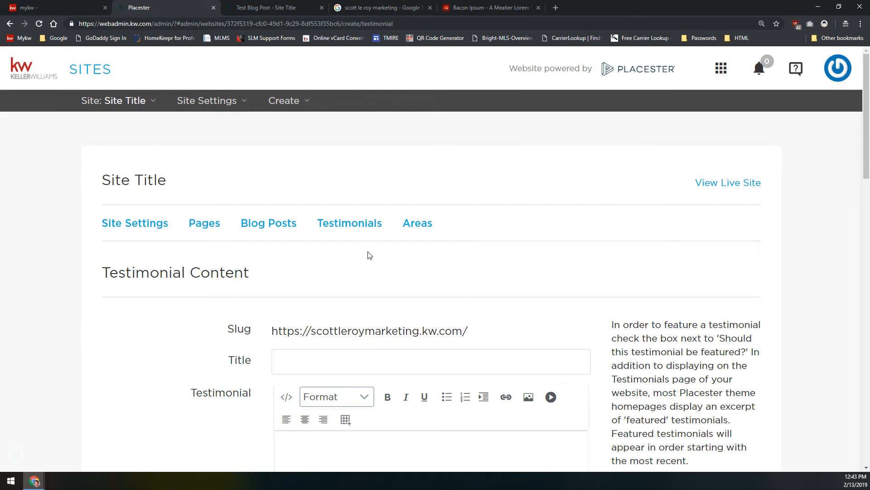
Title the testimonial 'Happy Buyer'
scroll(399, 313, "down", 3)
left_click(377, 208)
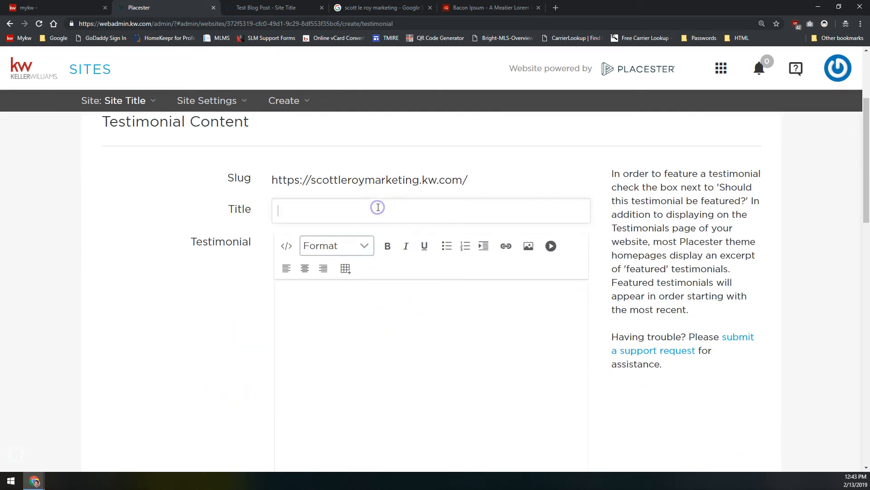
type("Happy")
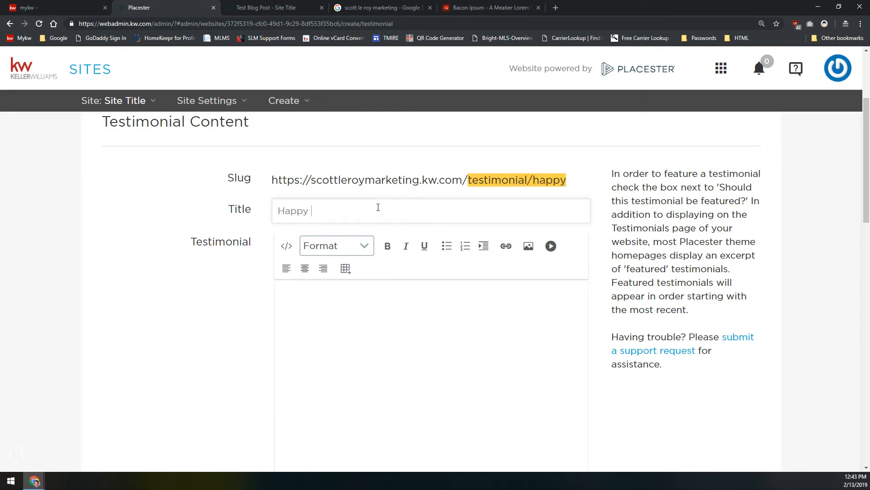
type(" Buyer")
scroll(255, 267, "down", 3)
scroll(255, 266, "up", 2)
Write the body: buying a home with the agent 'was an absolute dream', would work with him again
left_click(369, 258)
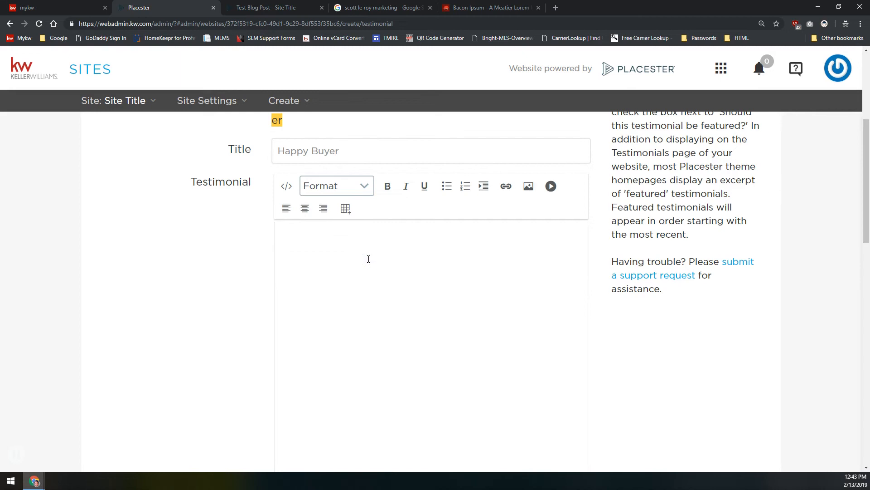
type("T")
key("BackSpace")
type("Work w")
key("BackSpace")
key("BackSpace")
type("ing with scott t")
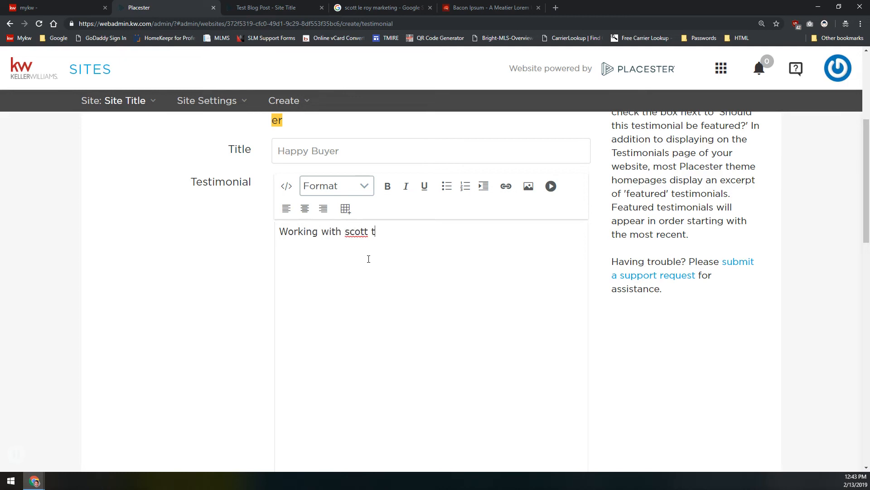
type("o buy my h")
key("BackSpace")
type("my home was an a")
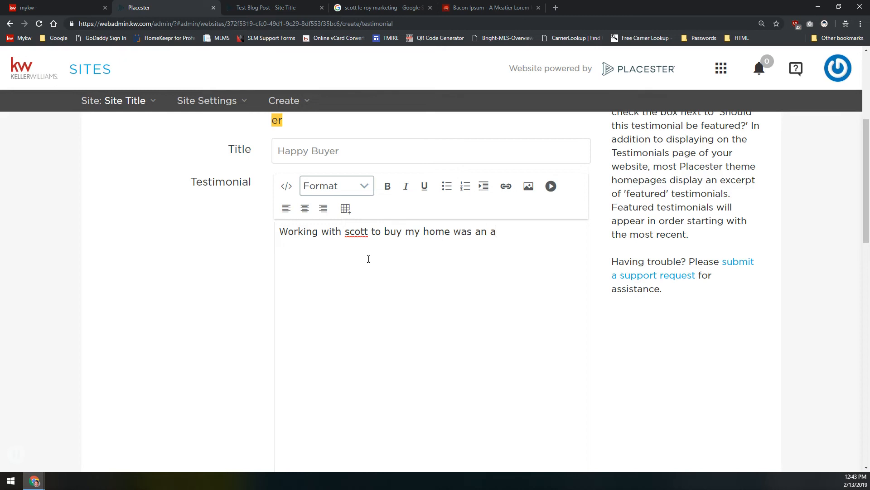
type("bsolute dream and ")
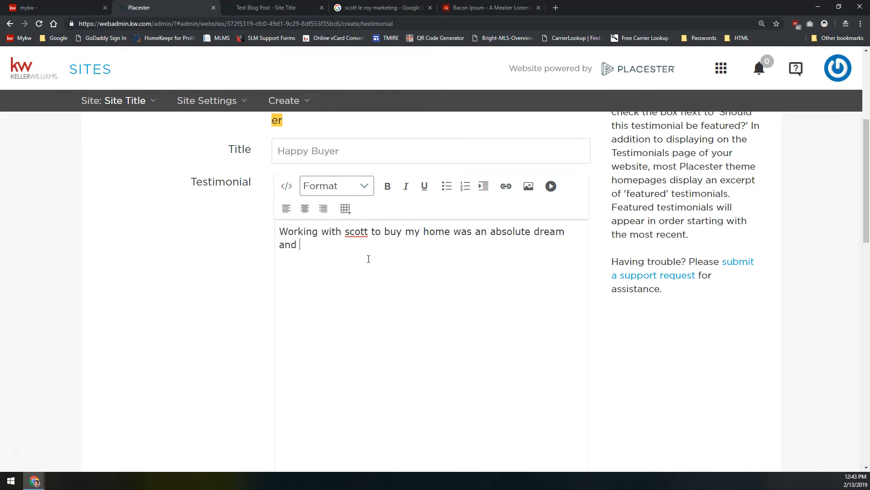
type("I would definitely work wi")
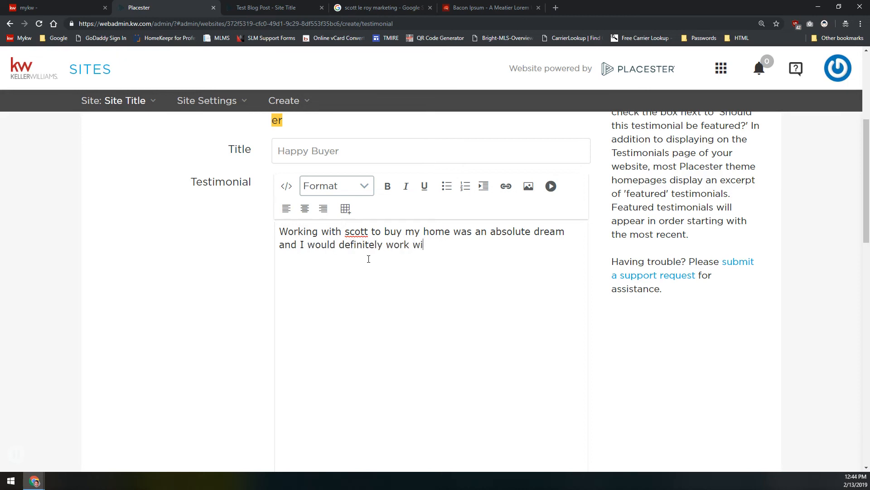
type("th him again.")
scroll(277, 291, "down", 8)
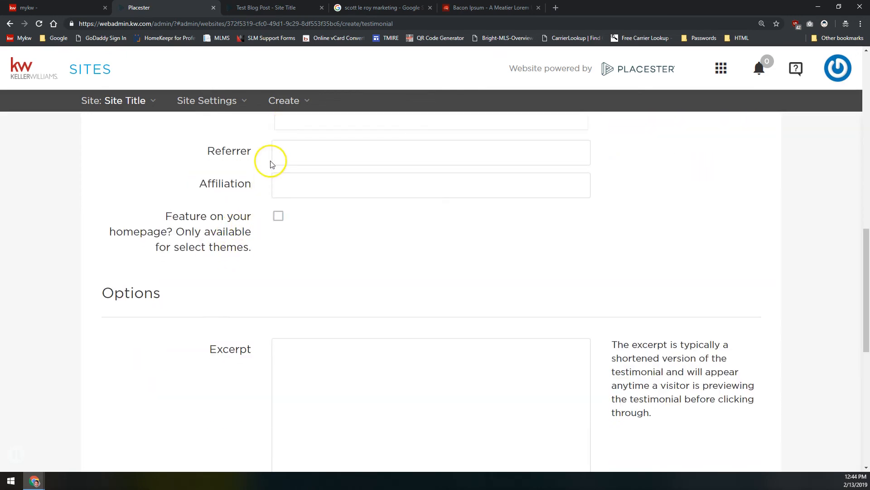
Set the Referrer to 'Anonymous' and the Affiliation to 'Such and Such Magazine'
left_click(294, 152)
type("Anonymous")
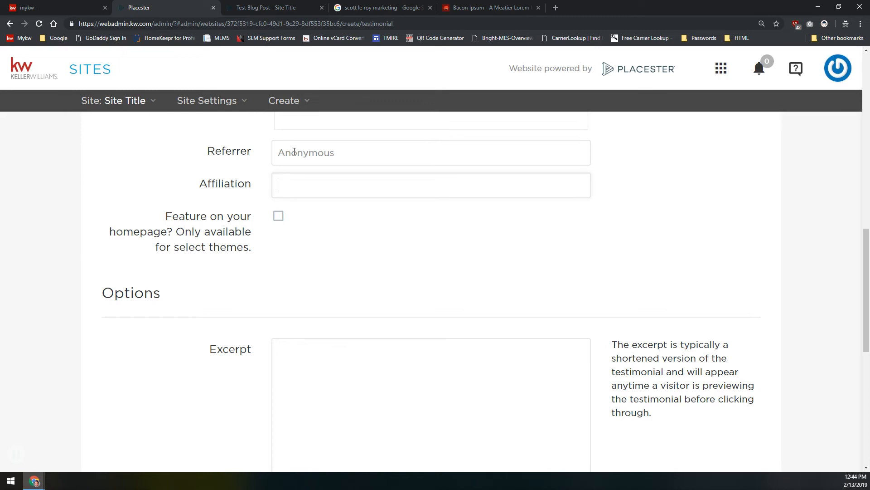
type("Such and Such Magazine")
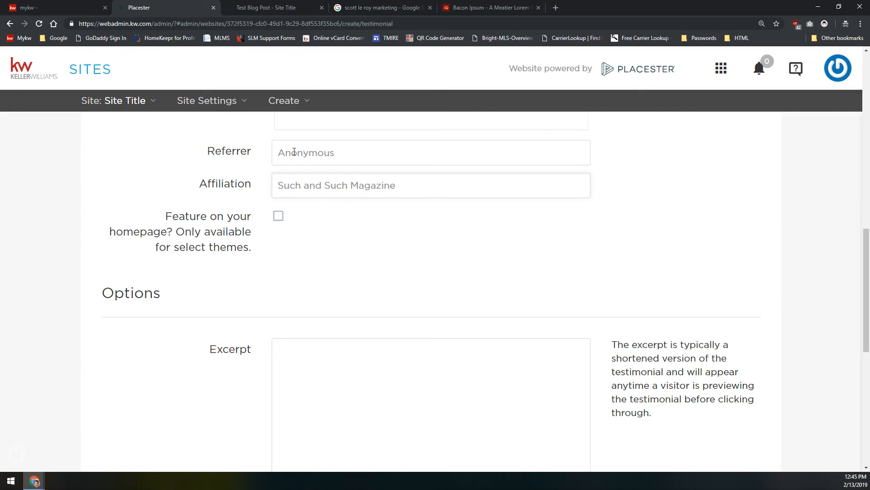
Tick 'Feature on your homepage?' for the testimonial
mouse_move(242, 101)
left_click(276, 217)
left_click(278, 217)
Scroll down to the Options area and put the cursor in the Excerpt box
scroll(266, 259, "down", 3)
left_click(390, 255)
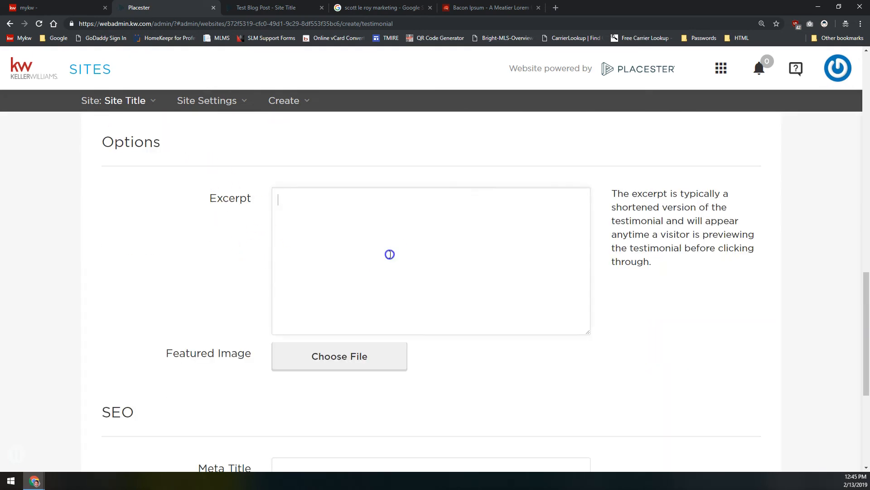
left_click(343, 285)
scroll(344, 286, "up", 5)
scroll(343, 286, "down", 3)
left_click(343, 285)
scroll(342, 286, "up", 12)
scroll(343, 285, "down", 5)
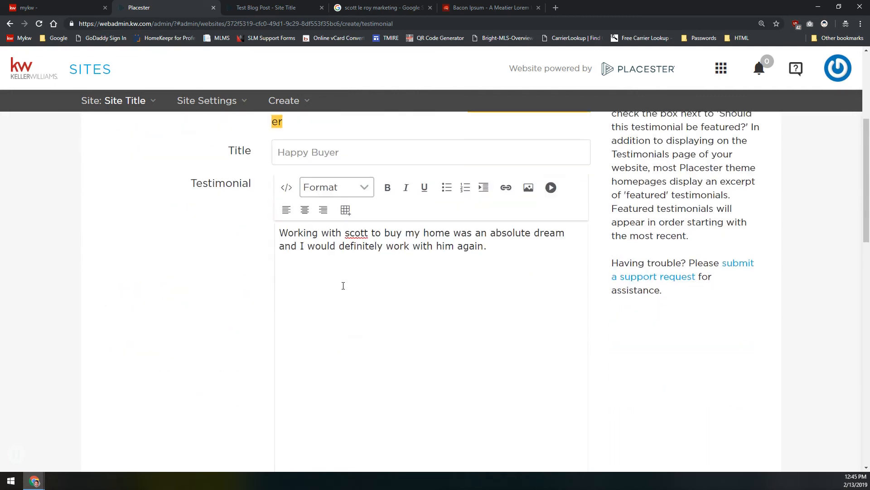
scroll(343, 285, "down", 7)
left_click(343, 285)
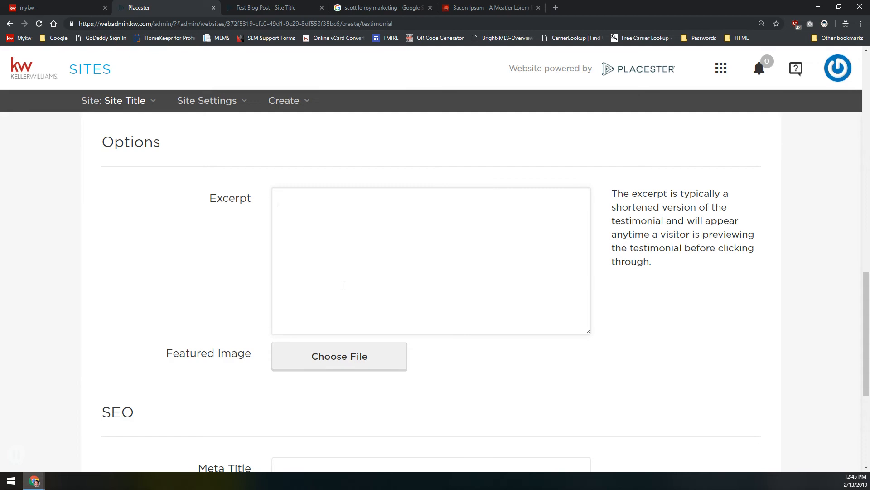
Enter the excerpt 'This is a test buyer testimonial'
left_click(343, 285)
scroll(311, 221, "down", 5)
left_click(347, 308)
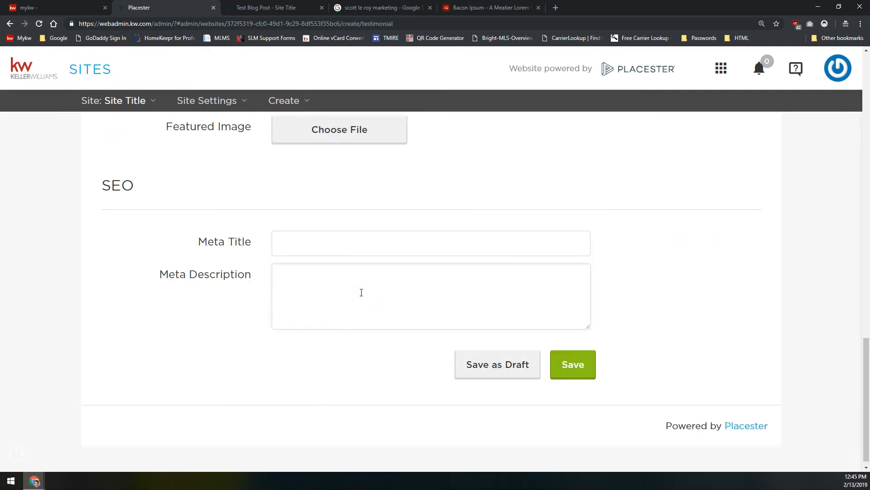
scroll(332, 290, "up", 3)
left_click(340, 231)
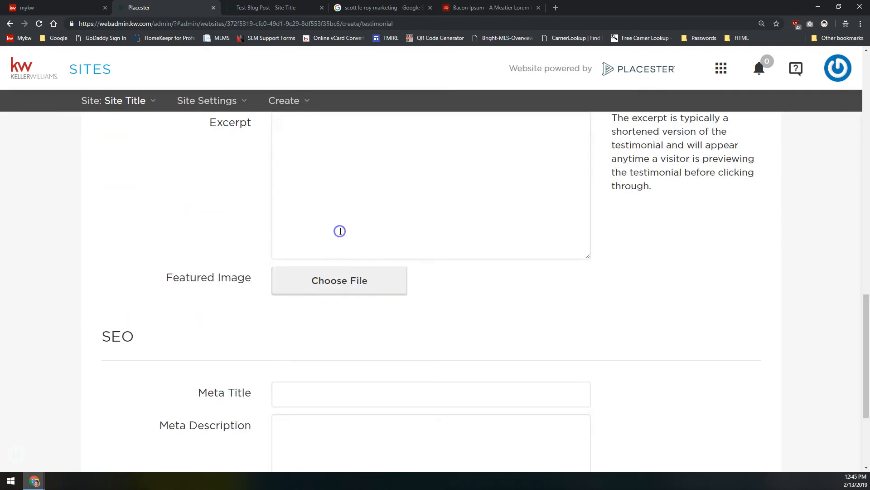
left_click(334, 220)
left_click(343, 427)
left_click(321, 132)
type("This is a test buyer testimonial")
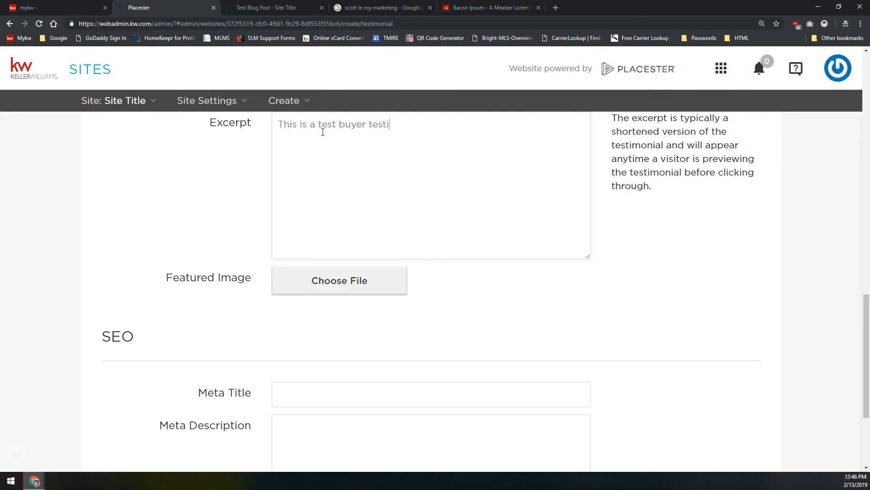
left_click(314, 289)
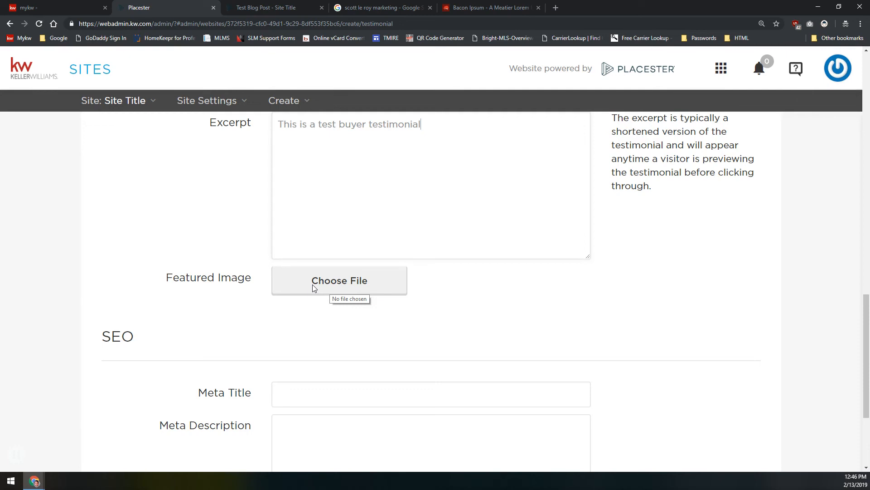
Set the engagement photo from Testimonial Featured Images as the featured image
left_click(287, 277)
left_click(324, 278)
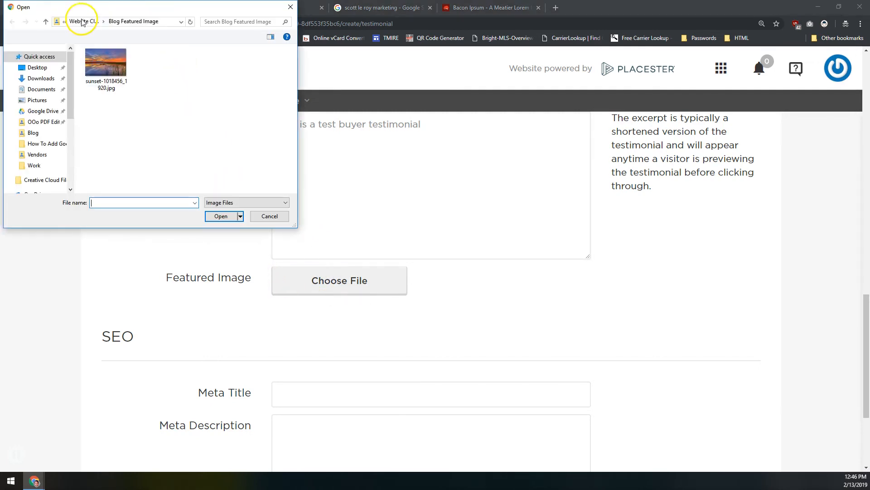
left_click(87, 19)
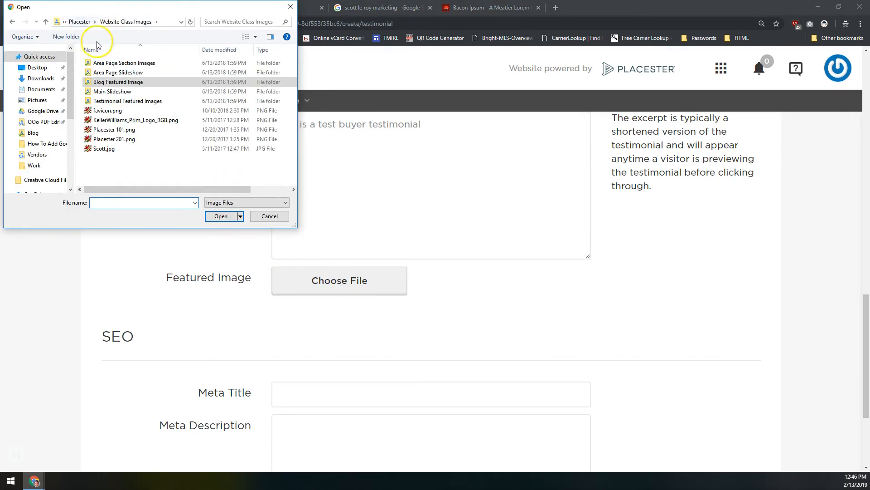
left_click(113, 83)
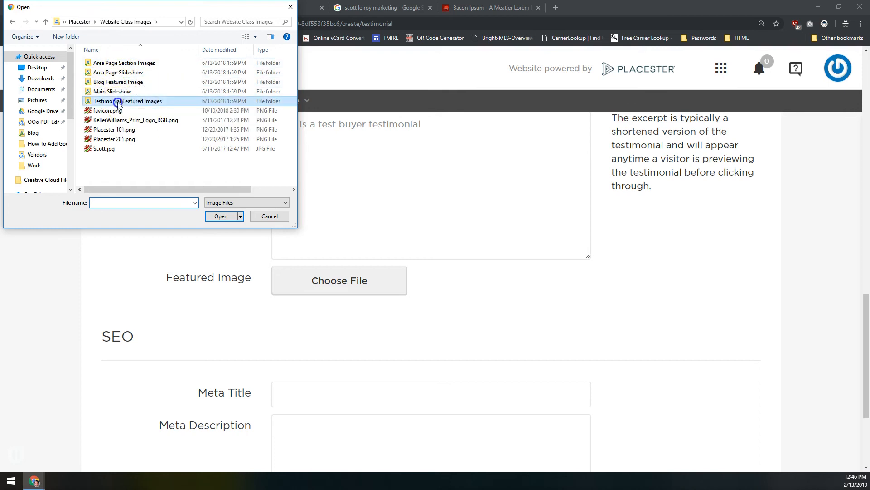
double_click(116, 101)
double_click(95, 61)
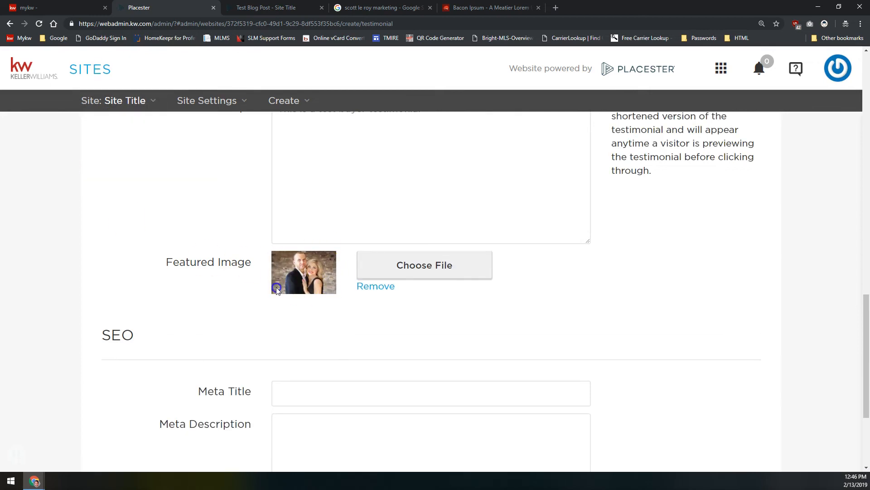
Copy the excerpt text into the Meta Description box
scroll(253, 286, "down", 3)
left_click(315, 237)
left_click(312, 278)
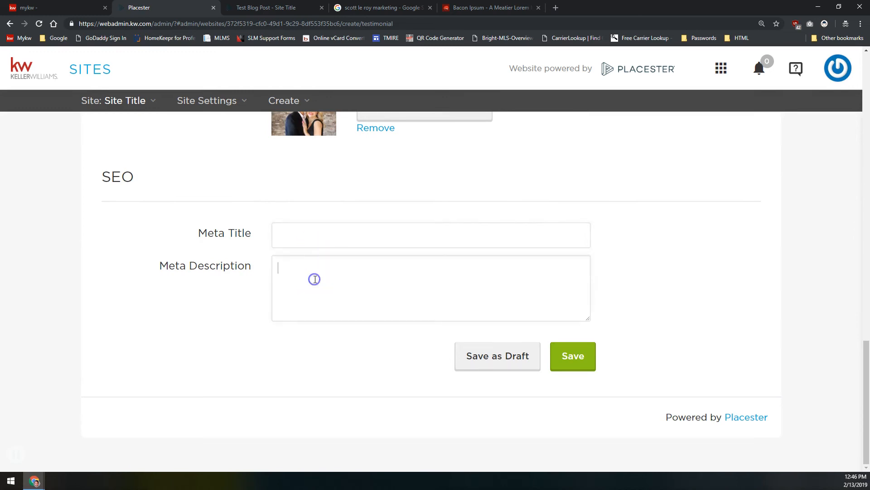
scroll(327, 204, "up", 5)
left_click(326, 213)
key("ctrl+a")
key("ctrl+c")
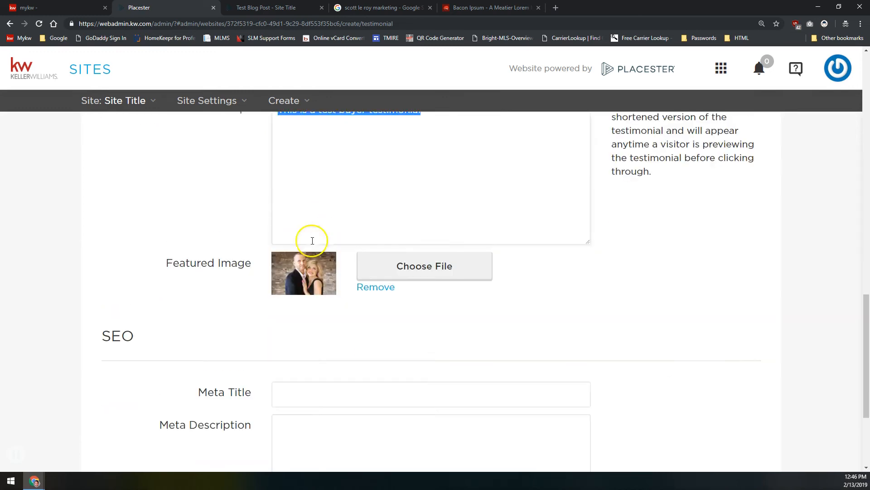
scroll(326, 220, "down", 5)
left_click(334, 295)
key("ctrl+v")
Set the Meta Title to the excerpt text and save the testimonial
left_click(326, 234)
type("Thist")
key("BackSpace")
key("BackSpace")
key("BackSpace")
type("st testimonial")
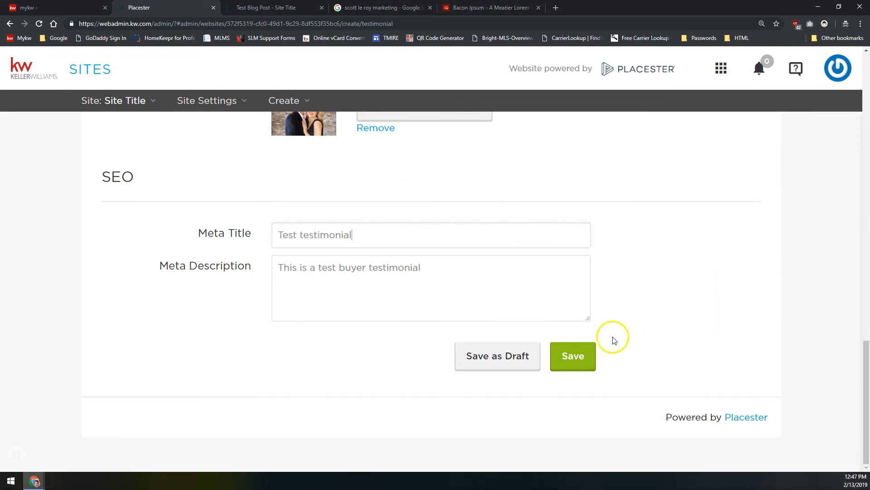
left_click(567, 351)
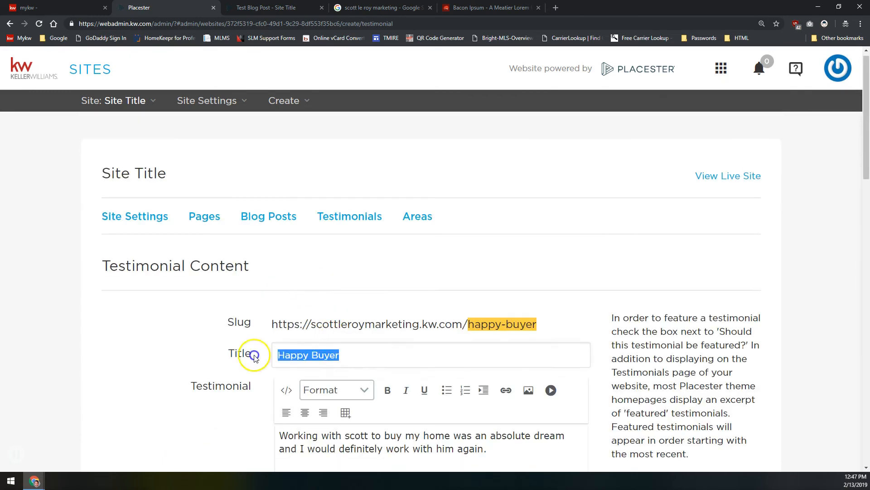
scroll(239, 325, "down", 15)
scroll(341, 341, "down", 5)
left_click_drag(358, 251, 227, 271)
key("ctrl+v")
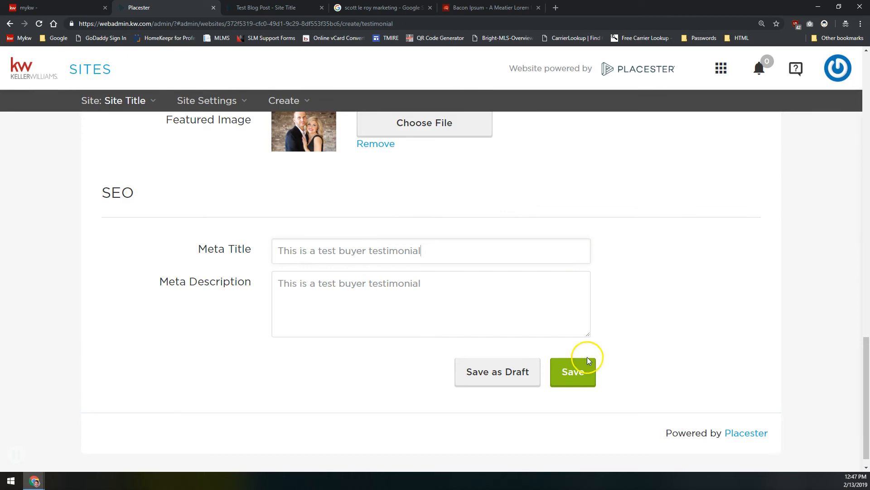
left_click(578, 364)
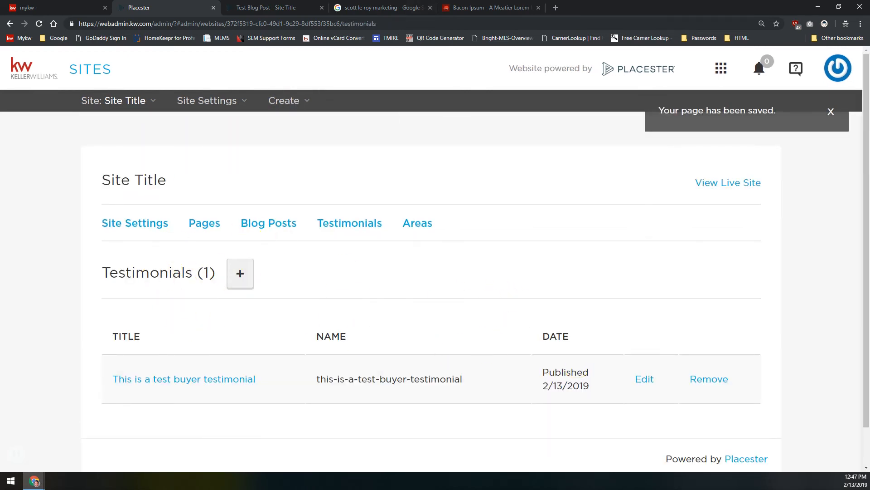
left_click(265, 7)
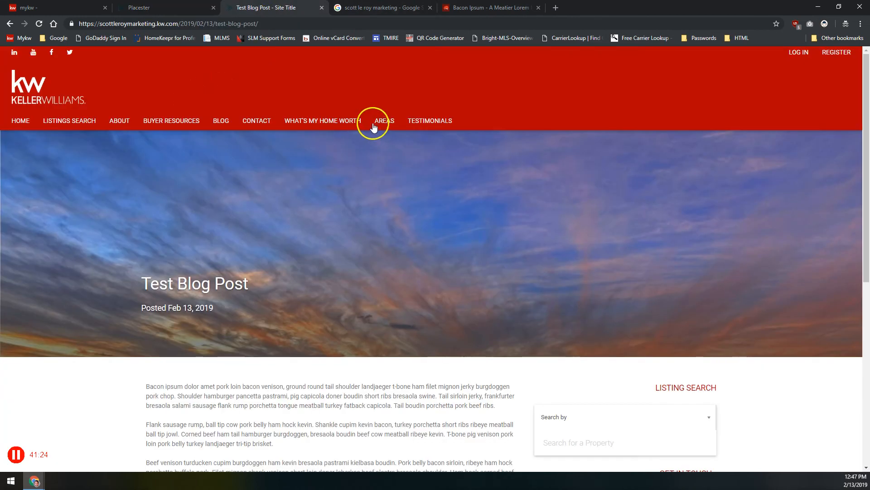
left_click(416, 122)
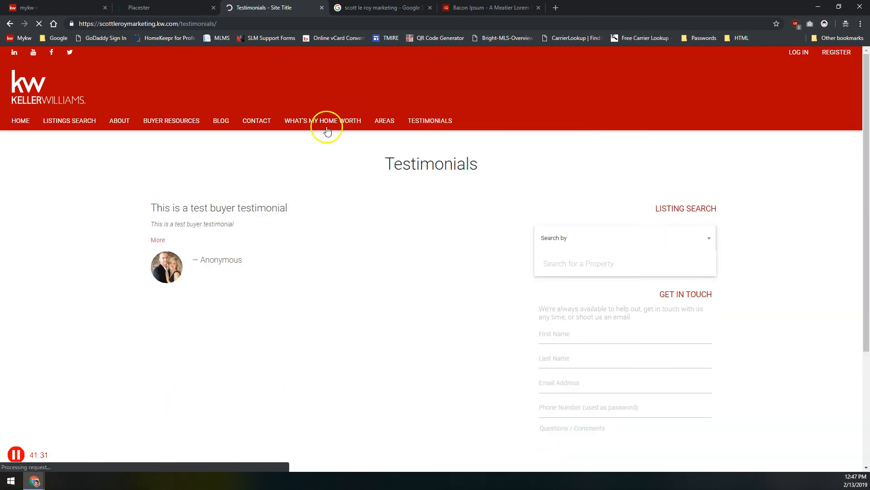
left_click(157, 240)
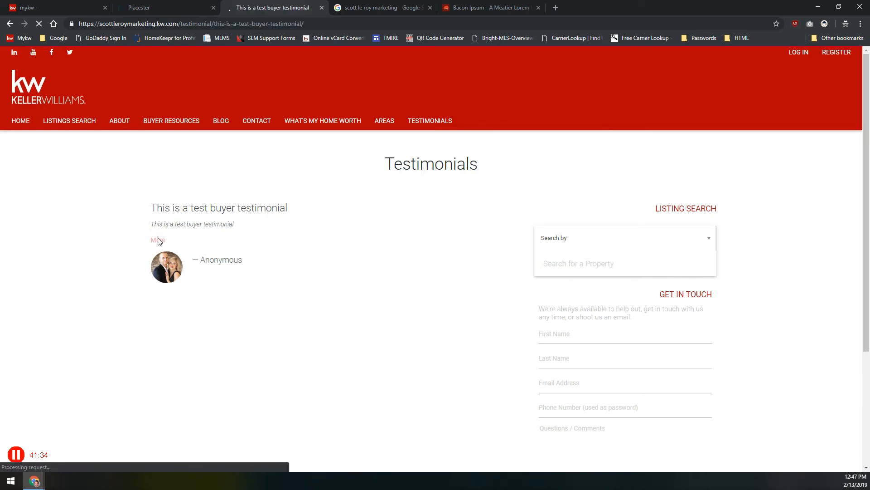
left_click(177, 215)
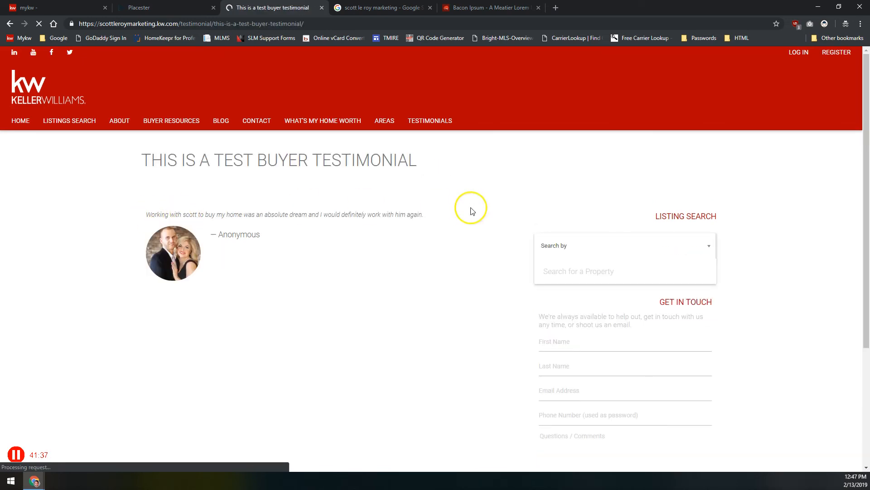
left_click(16, 121)
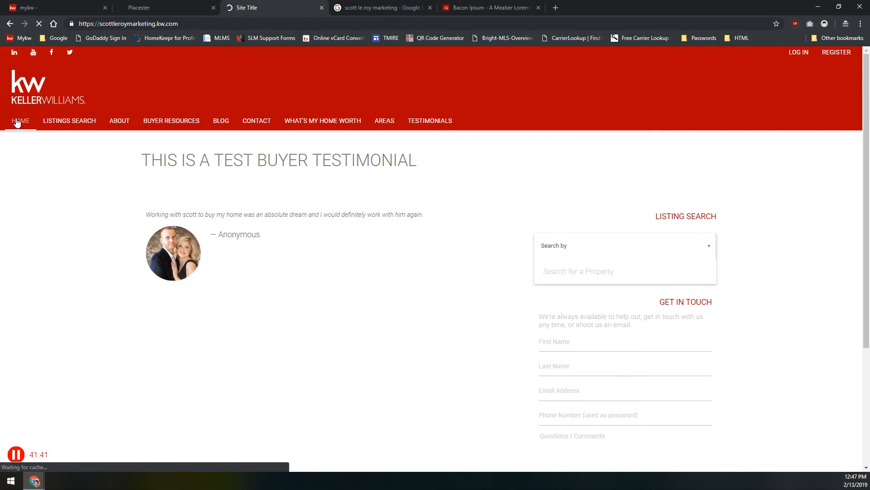
scroll(195, 259, "down", 5)
scroll(195, 270, "down", 3)
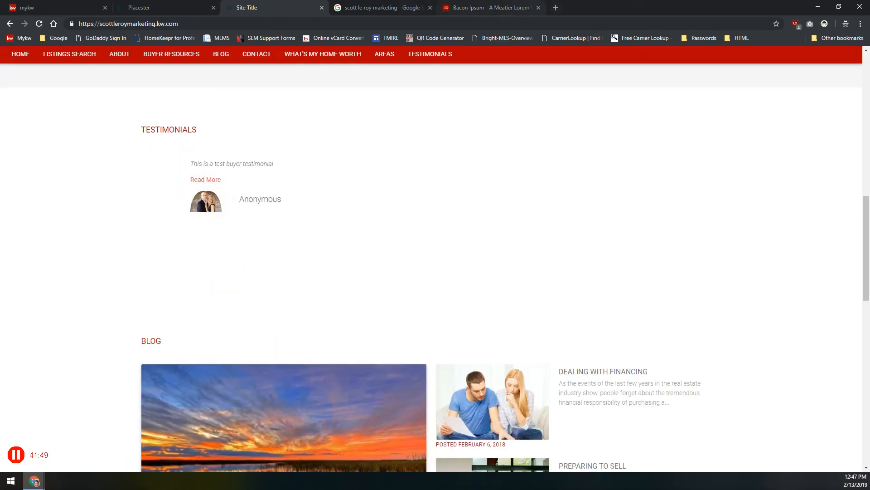
left_click(183, 7)
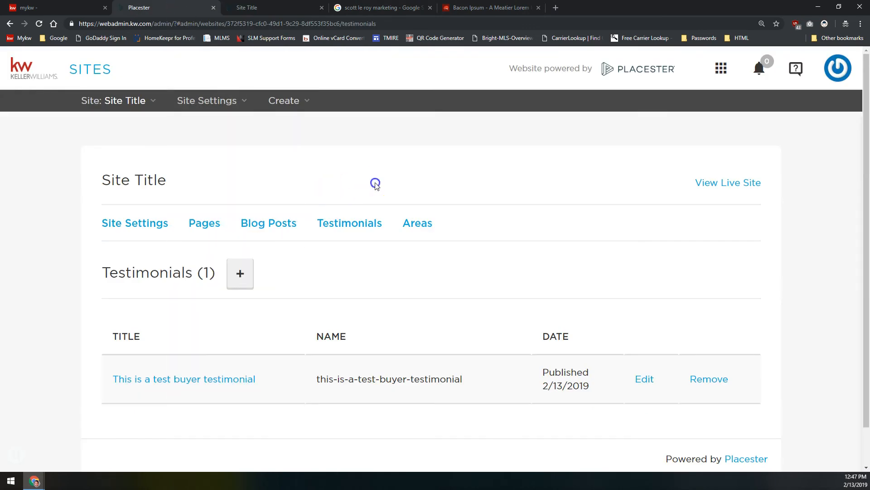
Open and reload the Areas list, which shows Areas (0)
left_click(421, 229)
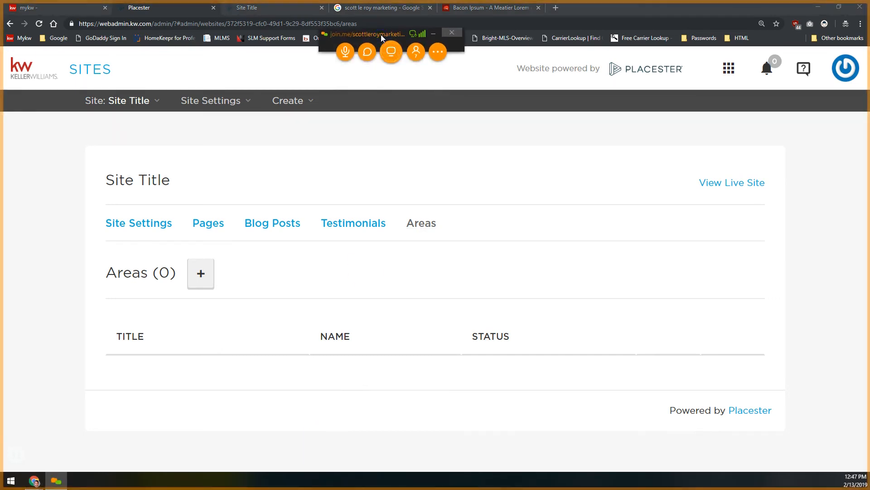
left_click_drag(390, 45, 409, 47)
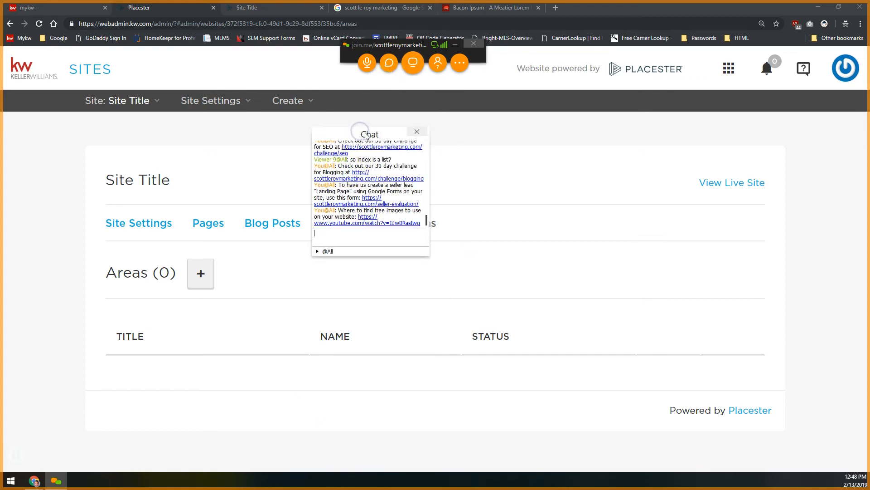
left_click(398, 43)
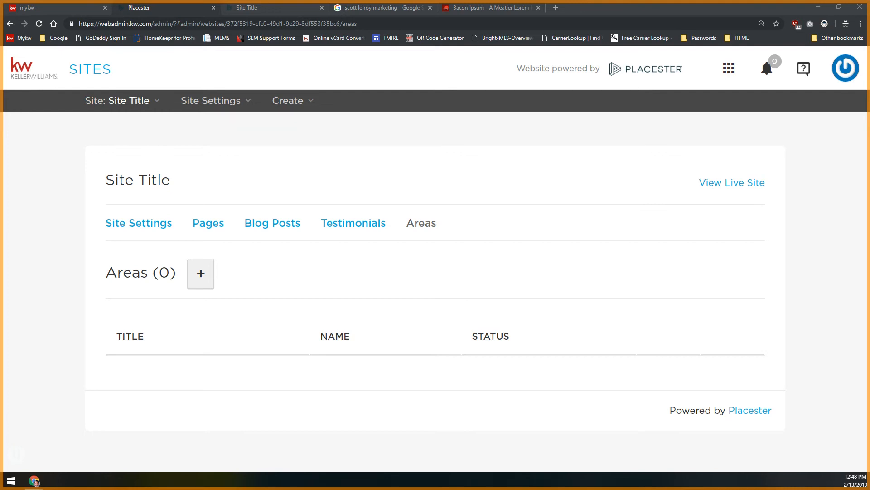
left_click(431, 224)
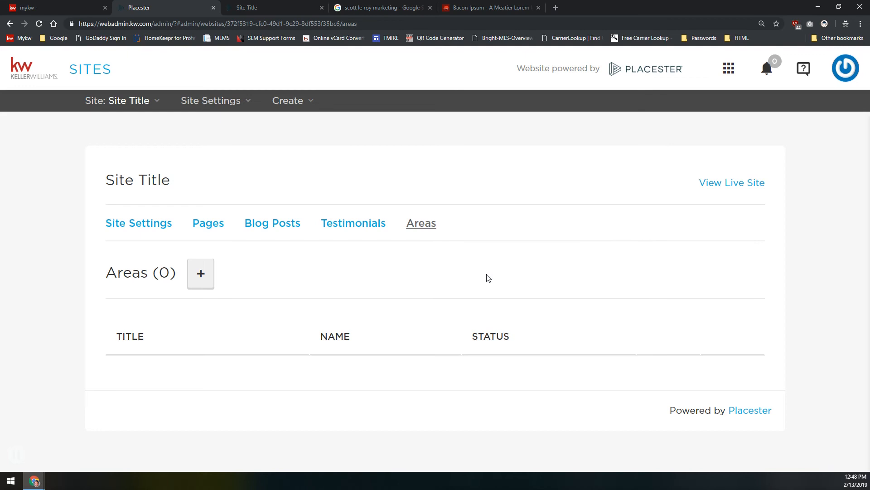
Create a new area page titled 'Test Area' with slug area/test-area
left_click(201, 277)
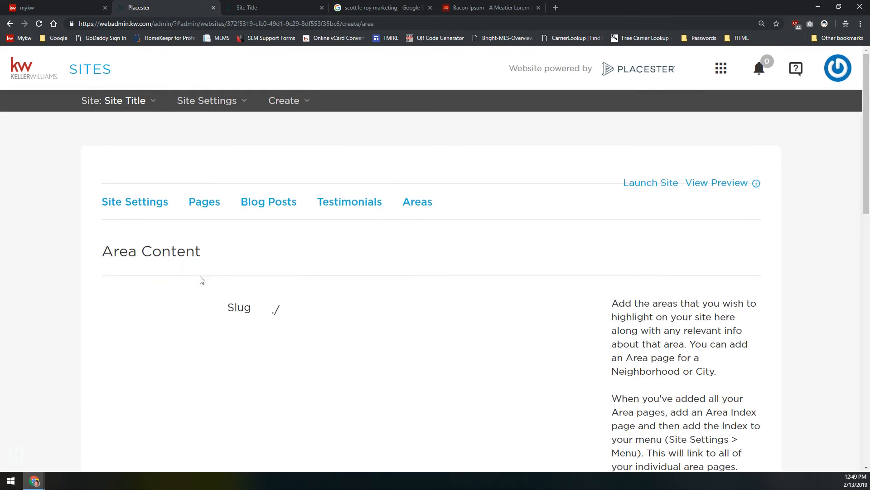
scroll(267, 247, "down", 1)
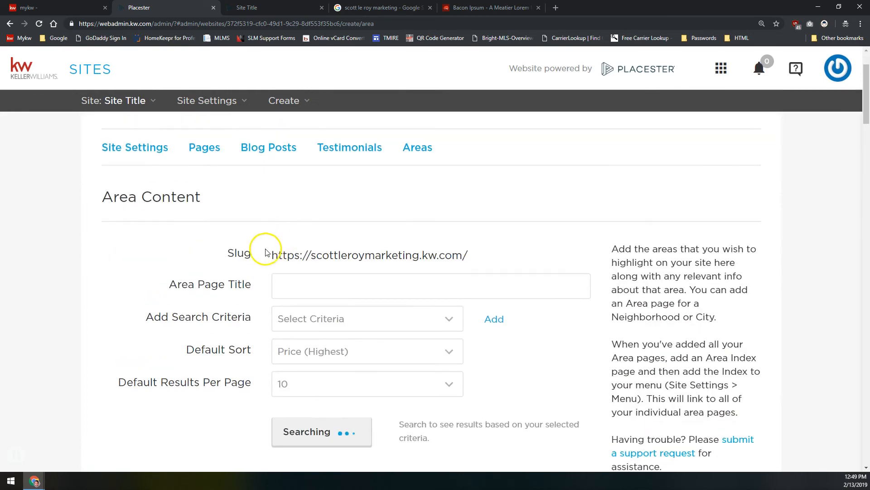
left_click(301, 285)
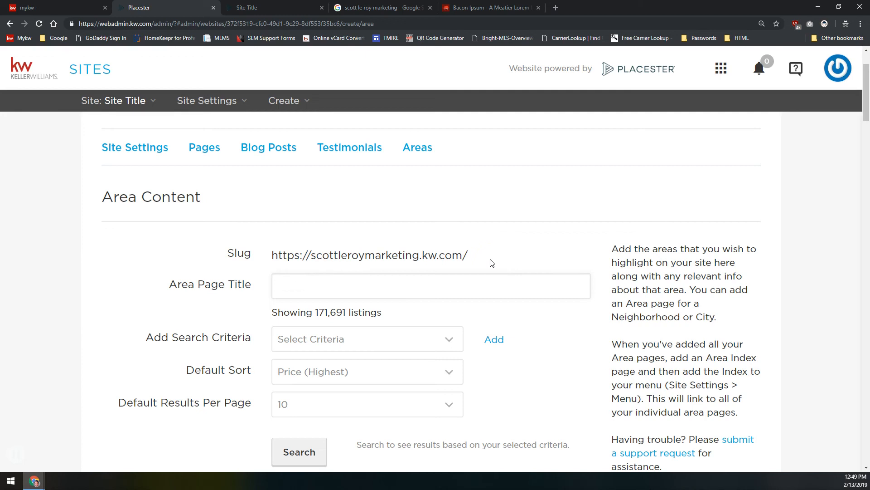
type("Test Area")
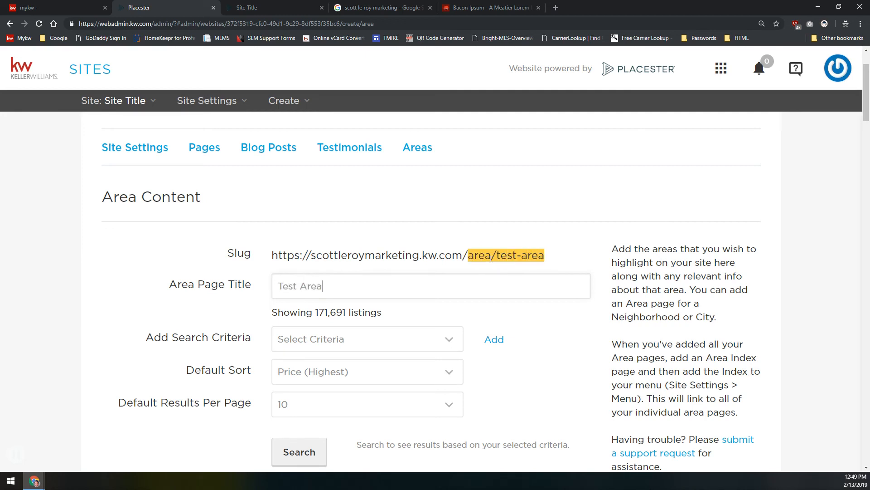
scroll(453, 222, "down", 2)
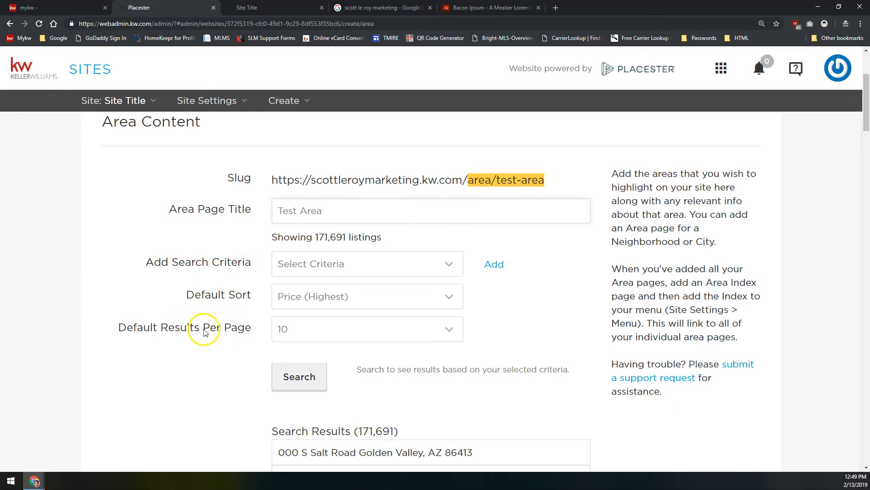
Set Default Results Per Page to 50
left_click(286, 330)
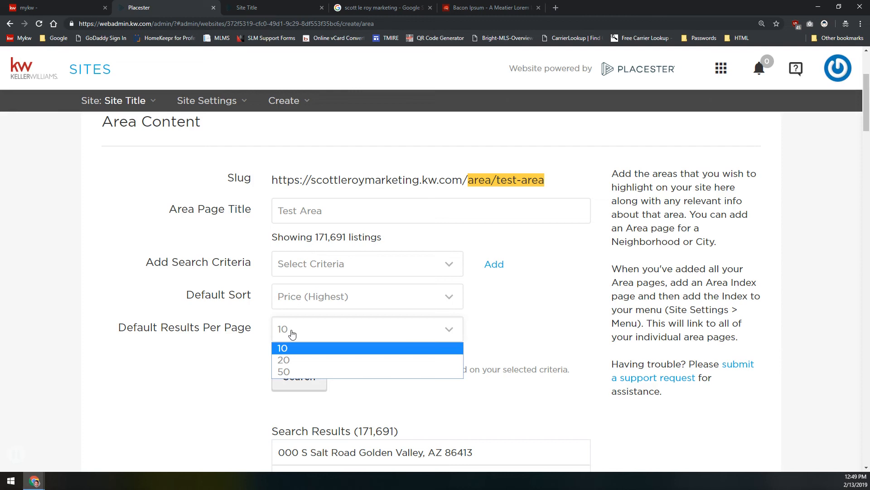
left_click(287, 346)
left_click(284, 372)
left_click(284, 376)
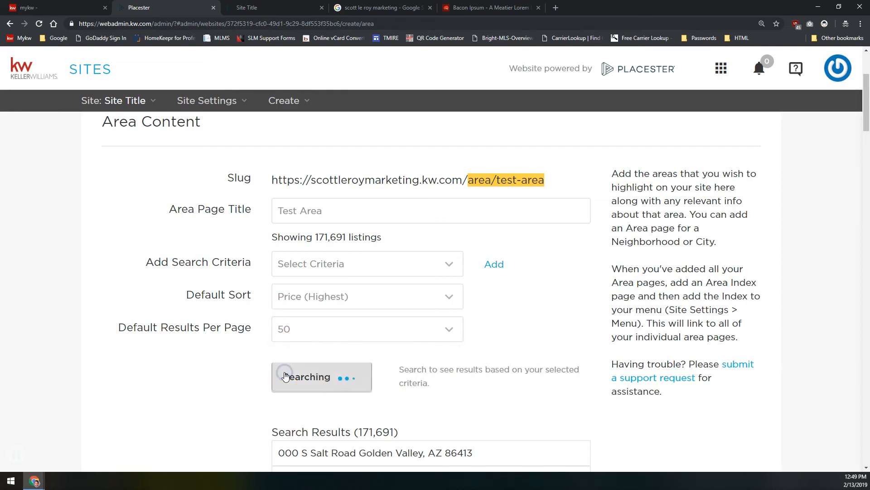
Set the Default Sort to Days on Site (Newest)
left_click(293, 307)
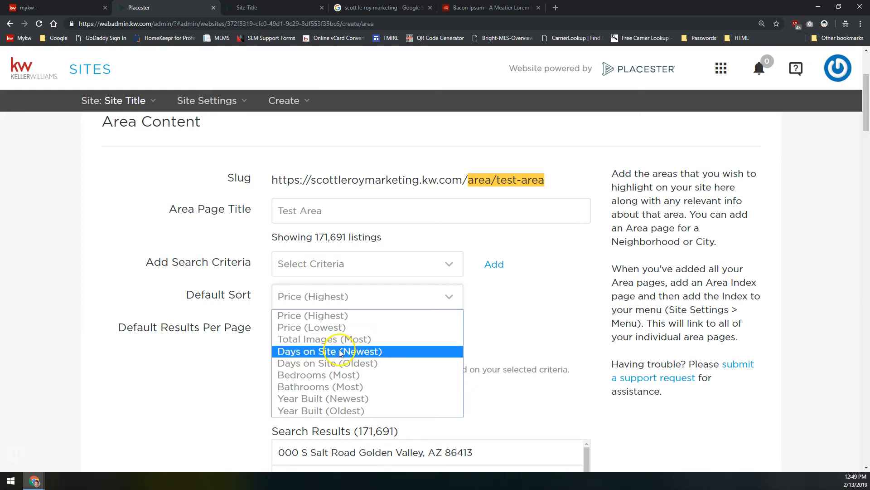
left_click(309, 400)
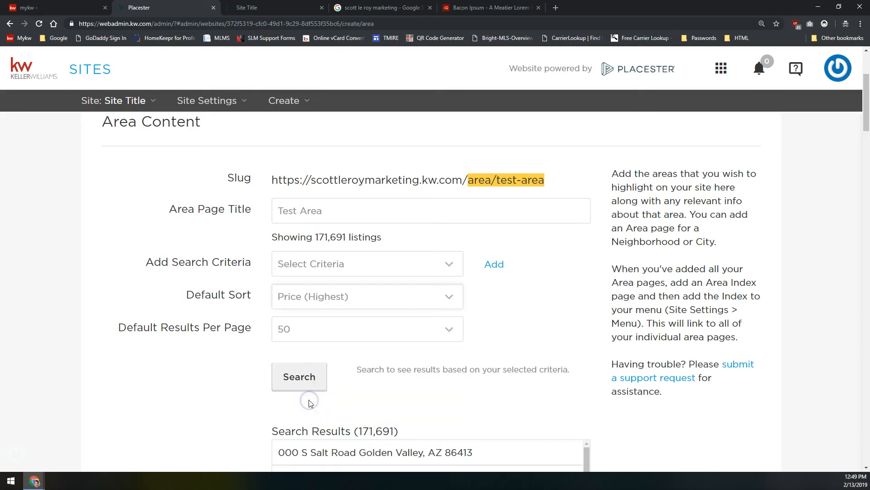
left_click(320, 301)
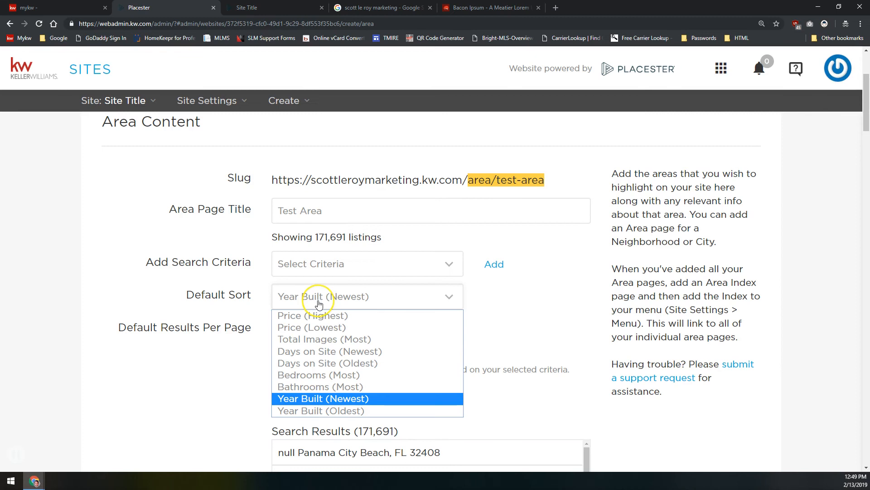
left_click(343, 411)
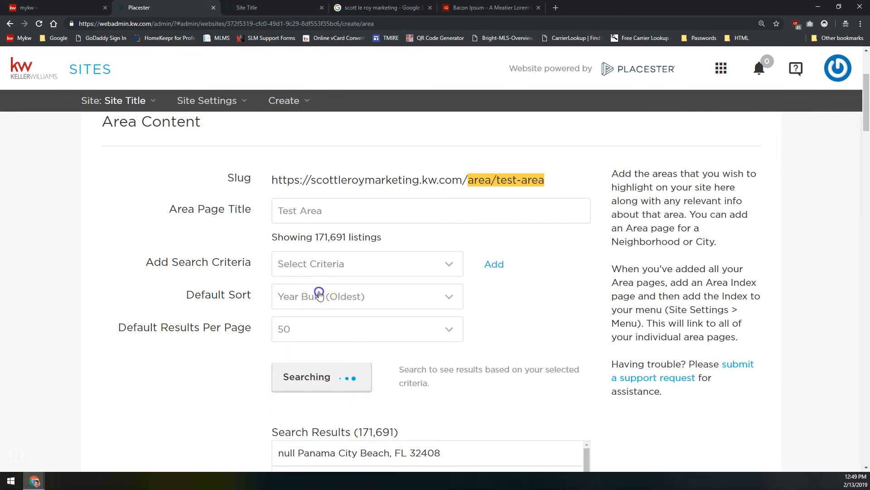
left_click(317, 298)
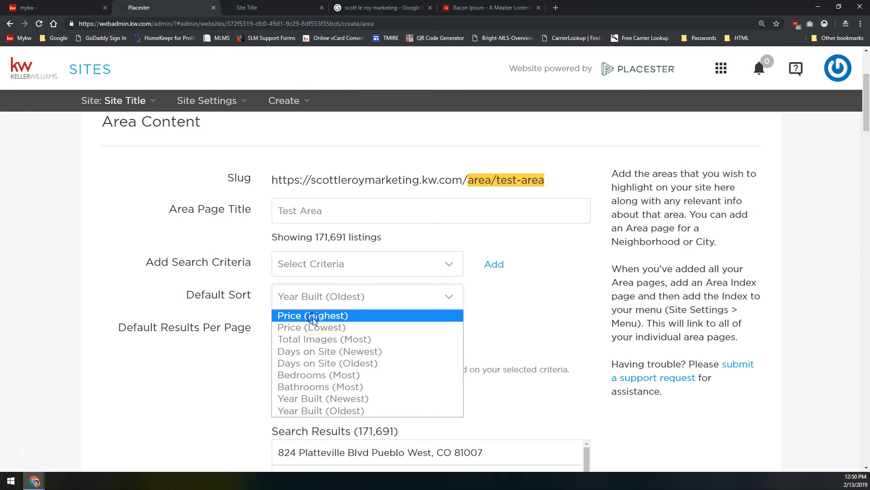
left_click(313, 319)
left_click(370, 296)
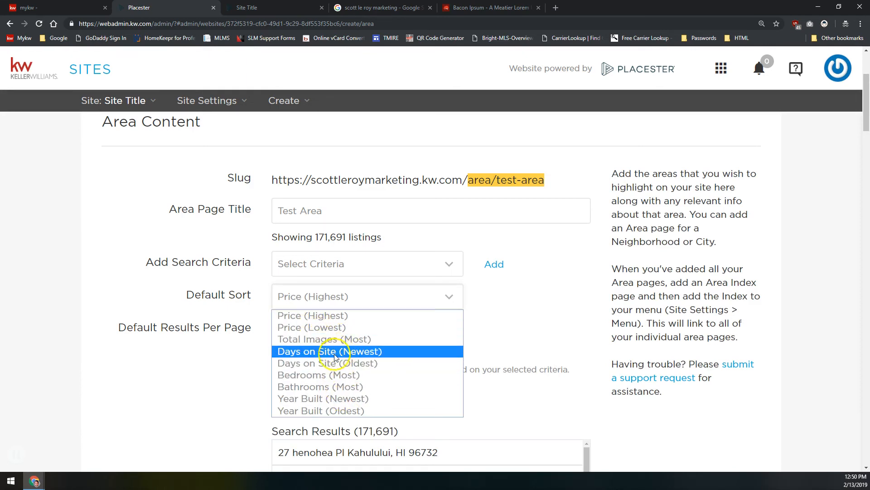
left_click(344, 350)
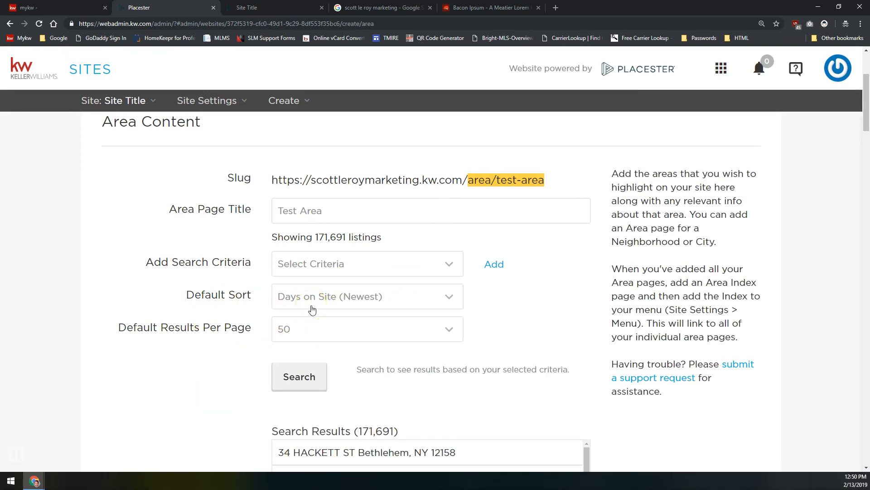
left_click(323, 265)
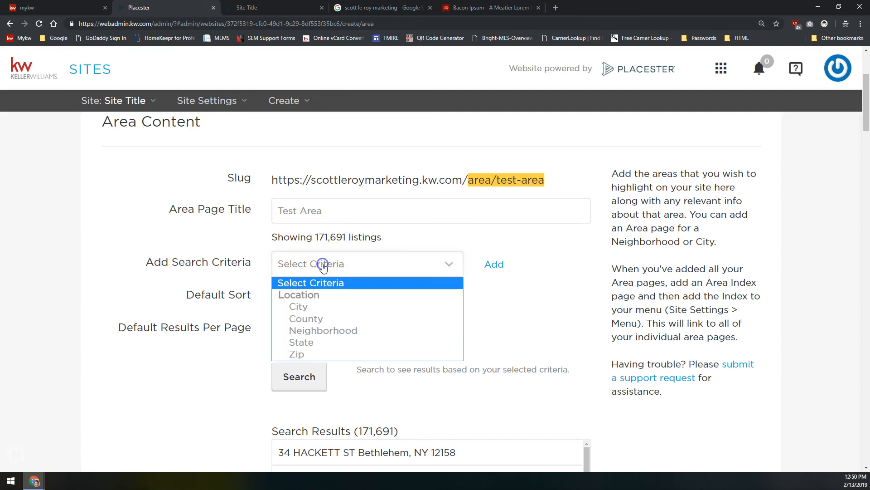
Add a Neighborhood criterion, search 'jones', and choose Jonesboro/The Ridges Subdiv
left_click(307, 319)
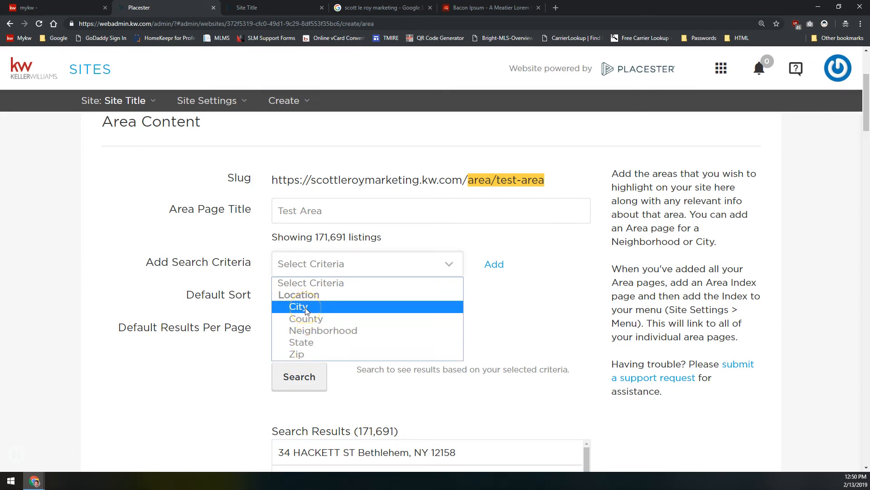
left_click(299, 331)
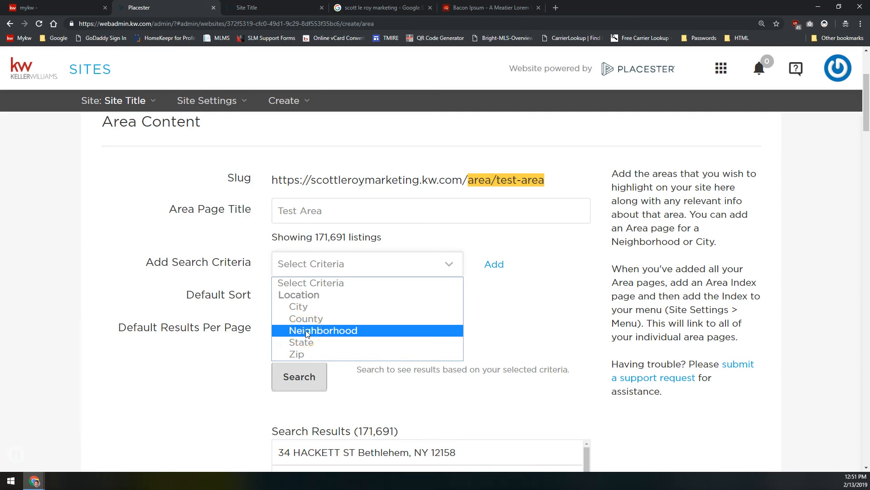
left_click(306, 332)
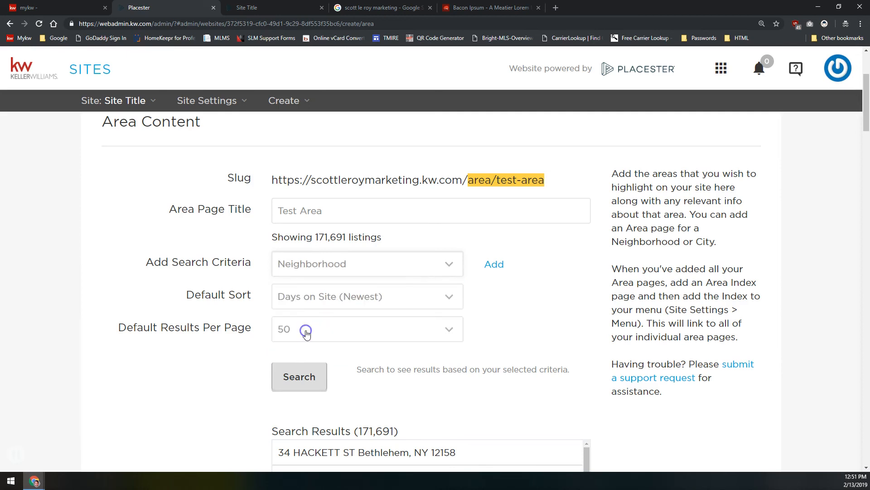
left_click(495, 265)
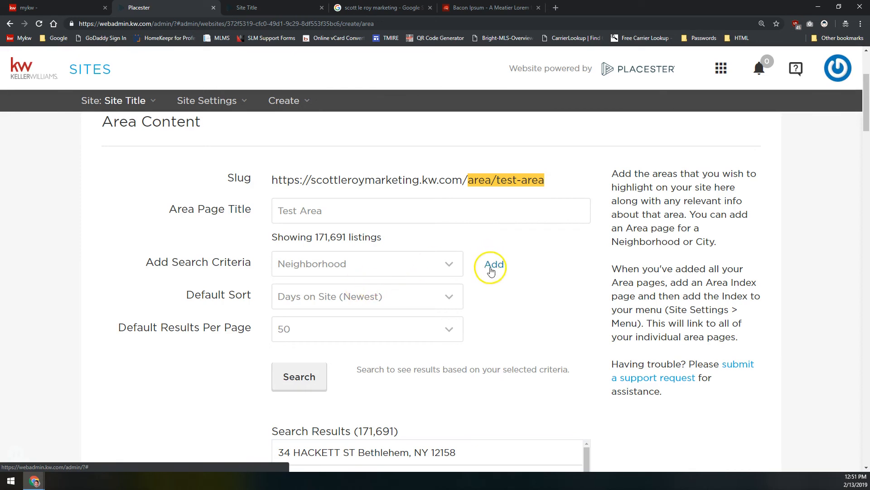
left_click(494, 265)
left_click(433, 263)
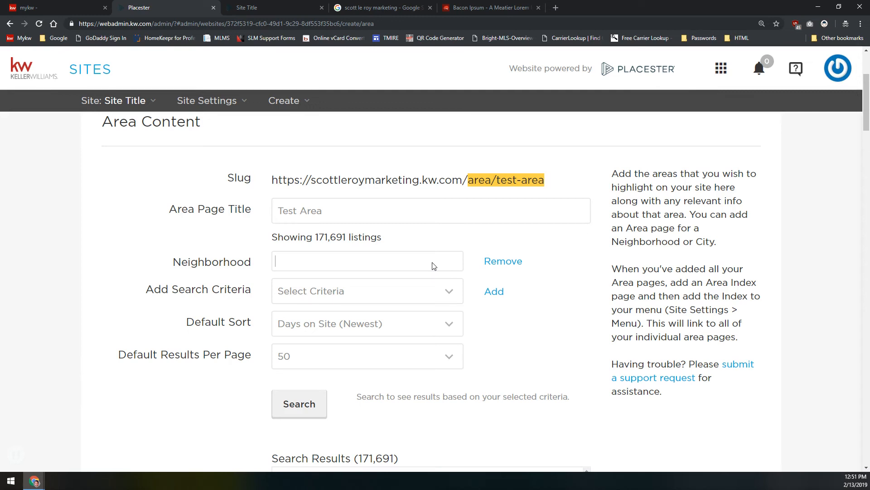
type("d")
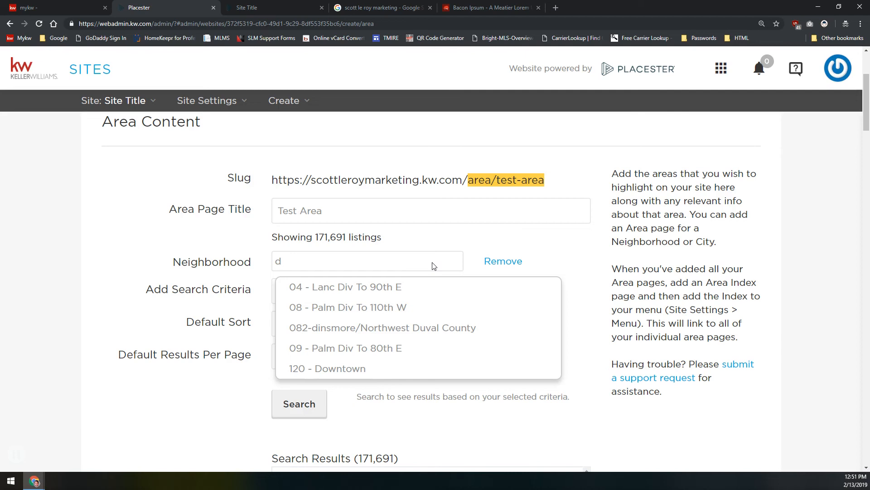
key("BackSpace")
type("jo")
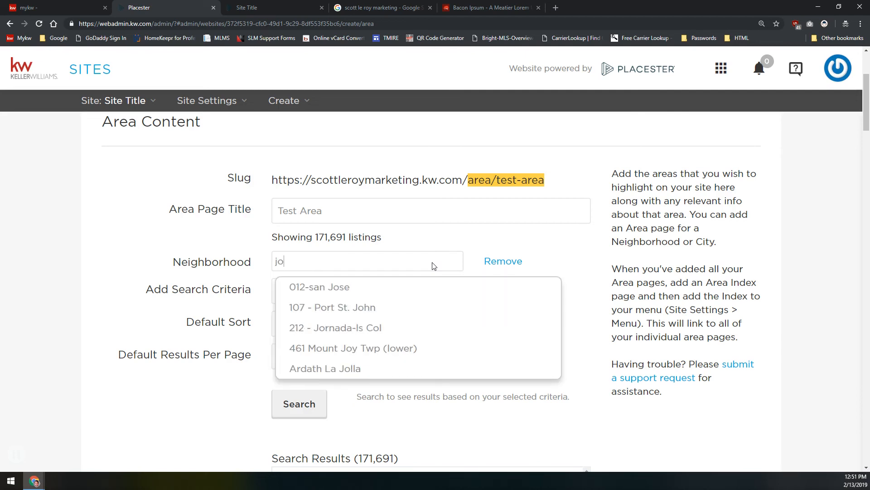
type("nes ...")
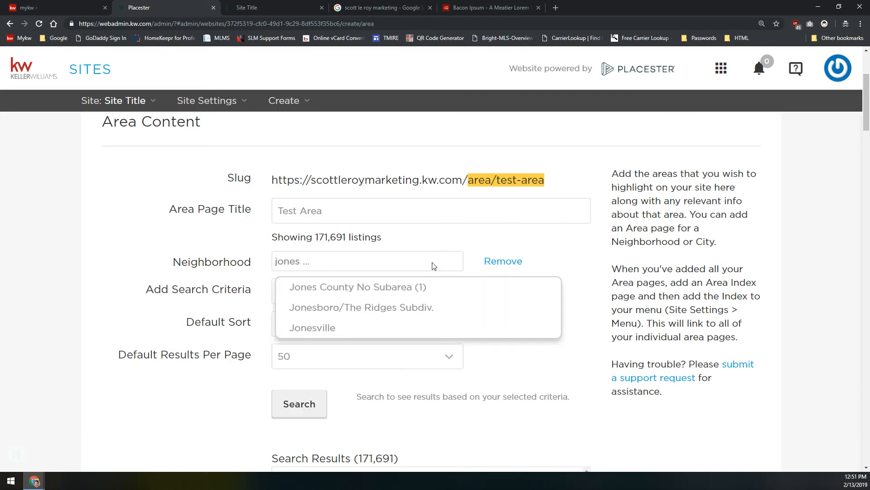
left_click(352, 308)
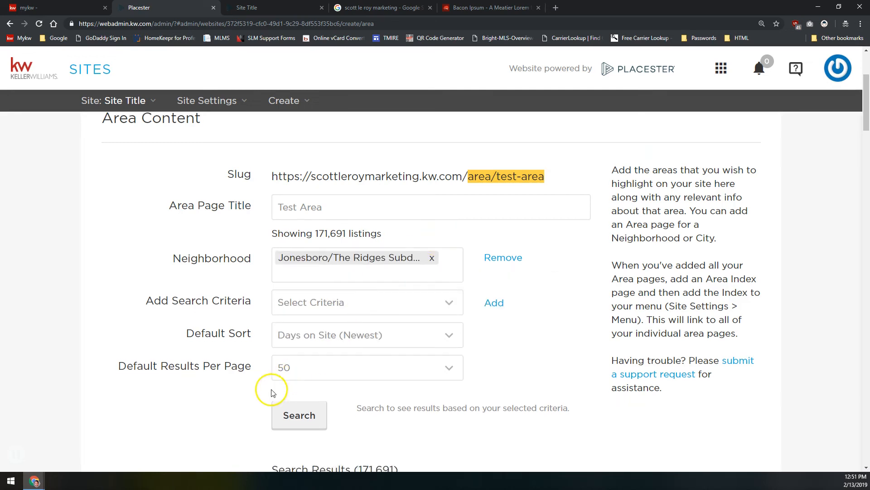
scroll(281, 376, "down", 2)
left_click(290, 347)
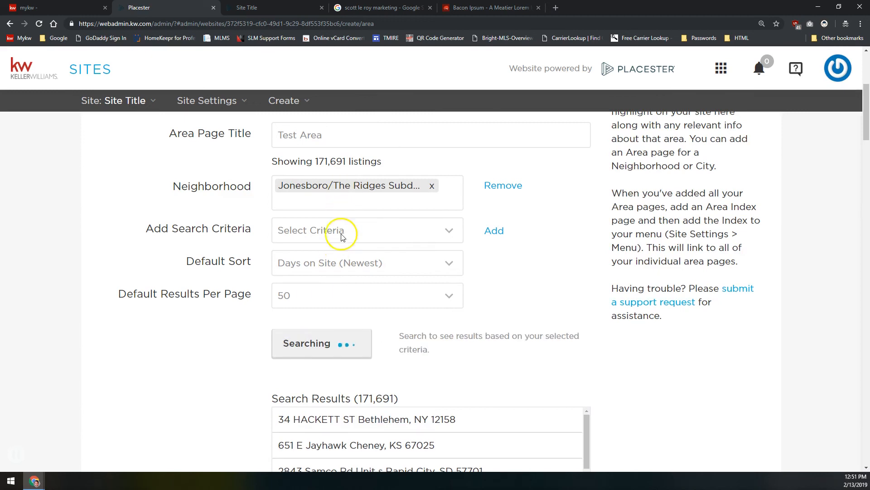
scroll(334, 375, "down", 5)
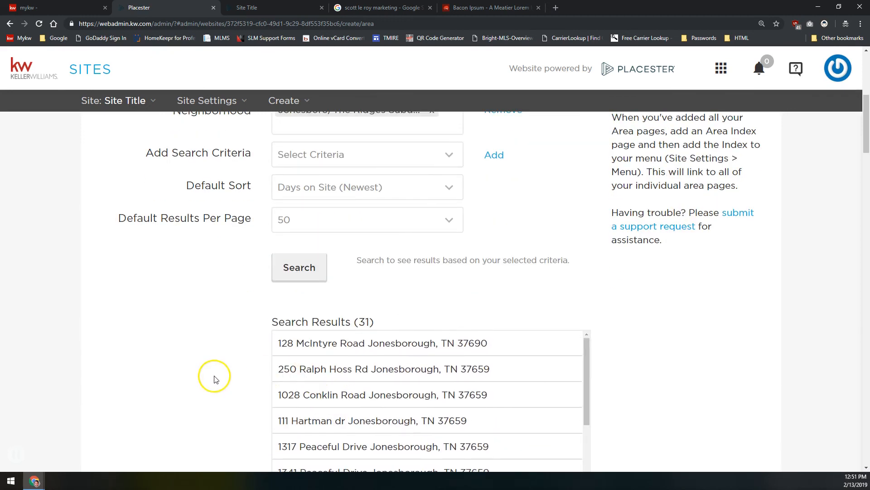
scroll(218, 374, "up", 2)
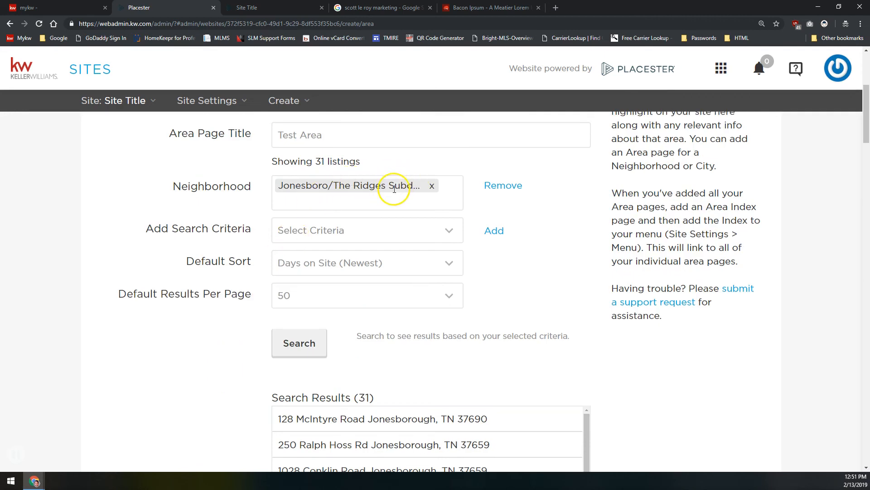
scroll(481, 256, "down", 5)
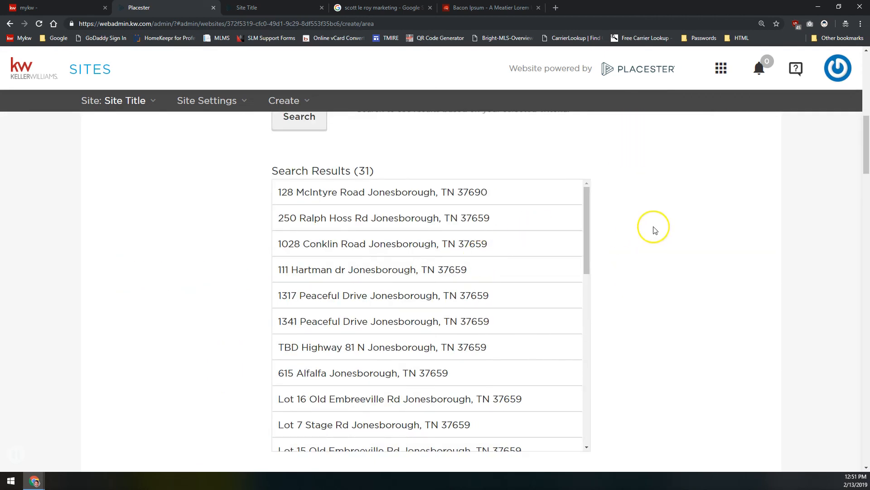
scroll(652, 227, "up", 7)
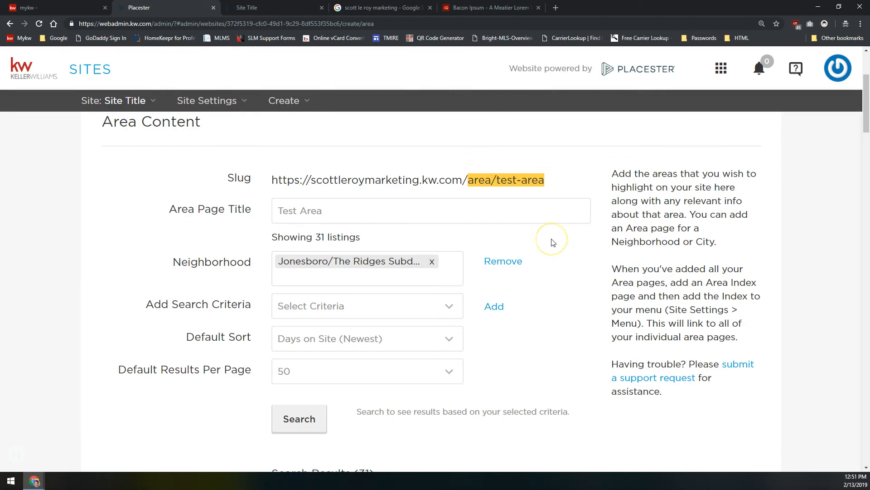
left_click(293, 307)
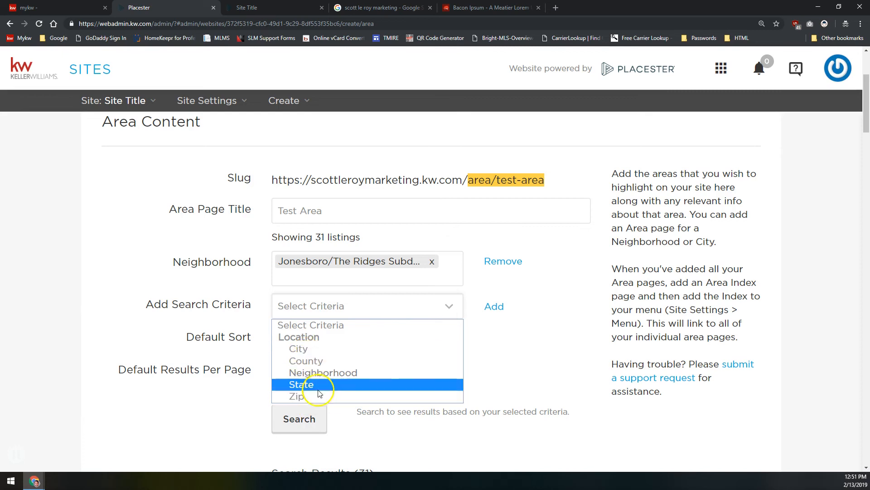
left_click(491, 314)
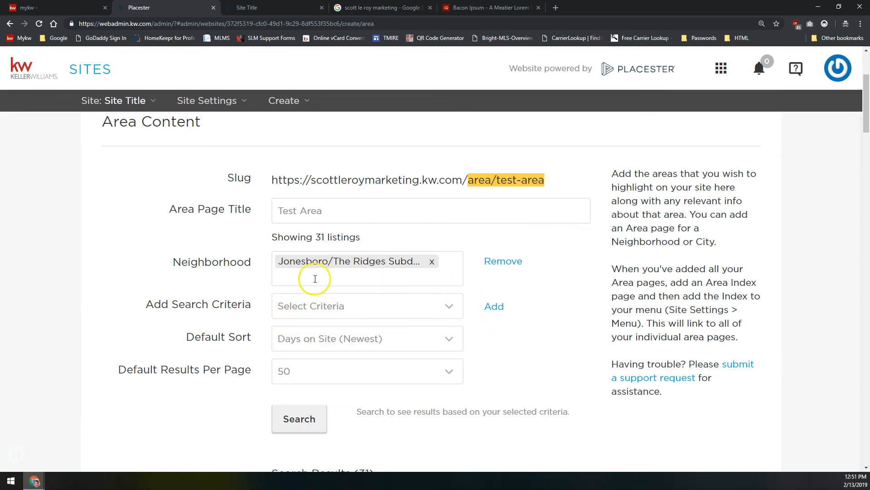
scroll(530, 335, "down", 10)
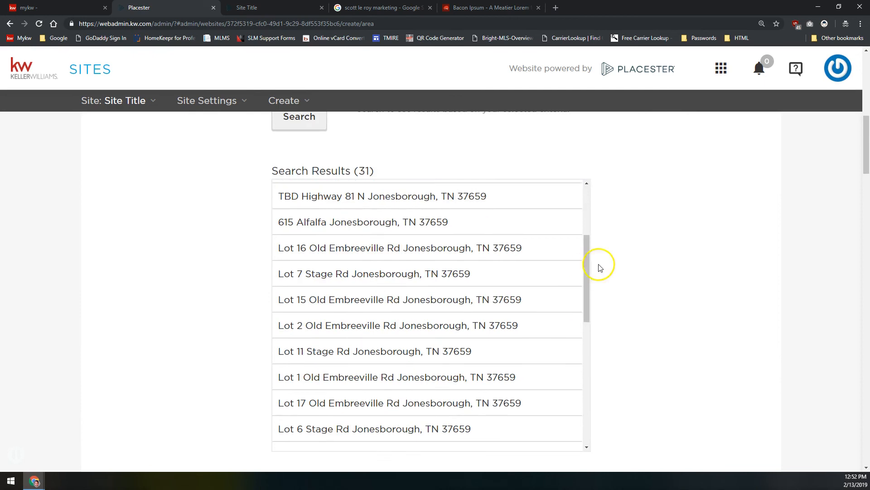
scroll(613, 264, "down", 3)
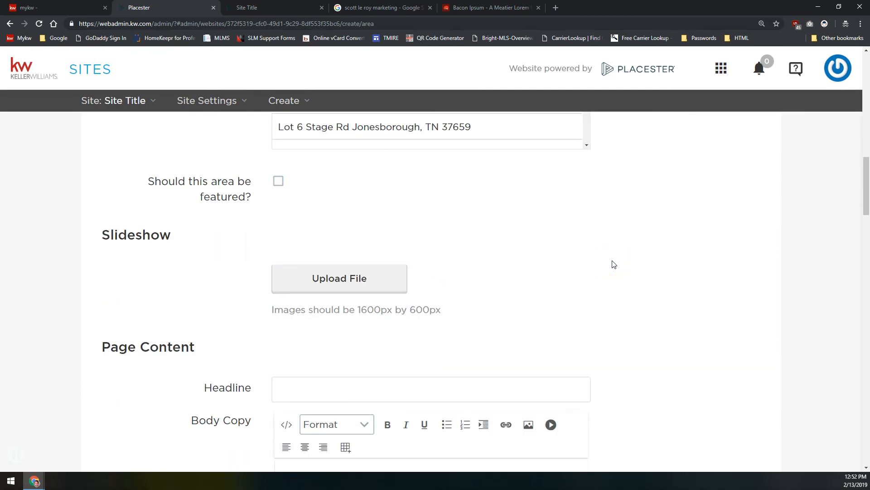
left_click(617, 264)
scroll(273, 234, "up", 3)
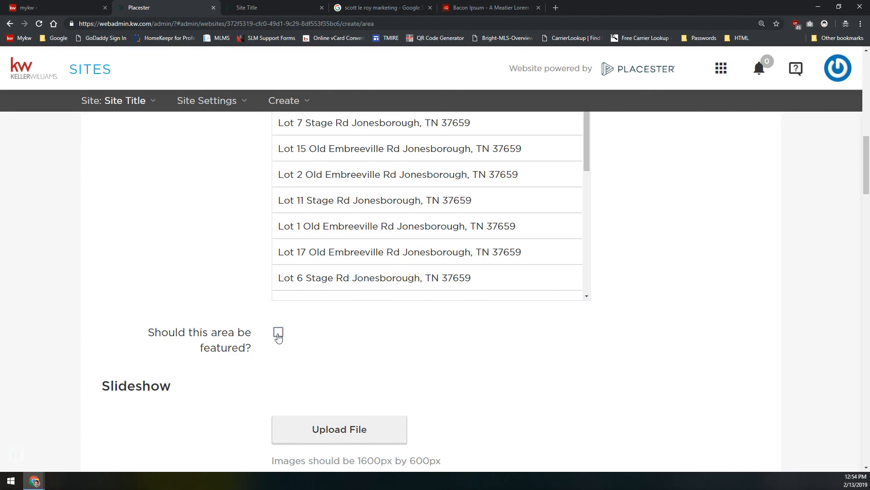
scroll(295, 361, "down", 2)
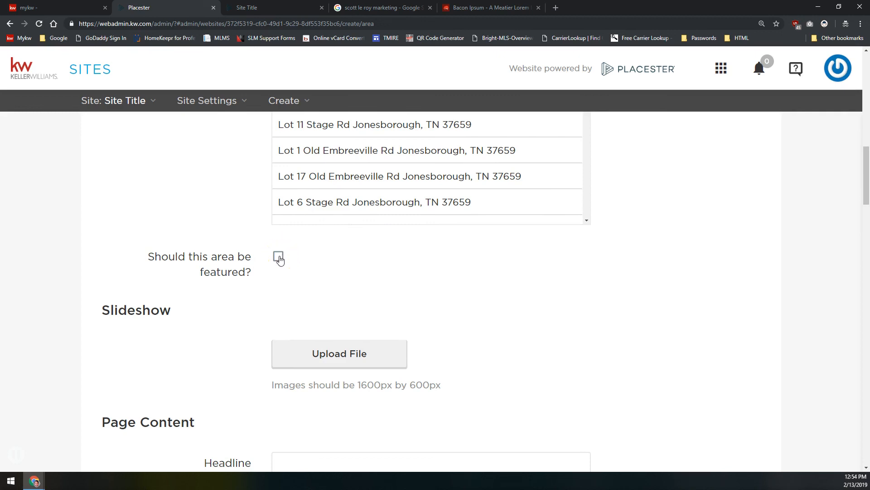
scroll(280, 260, "down", 2)
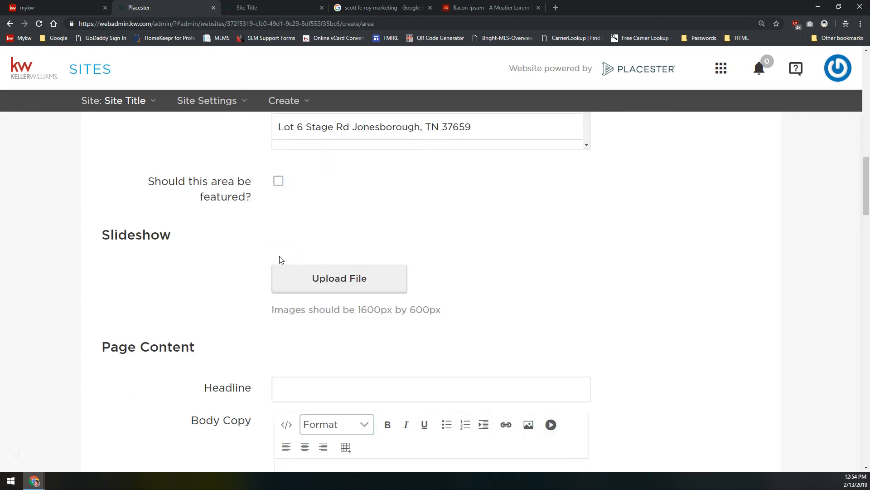
left_click(361, 282)
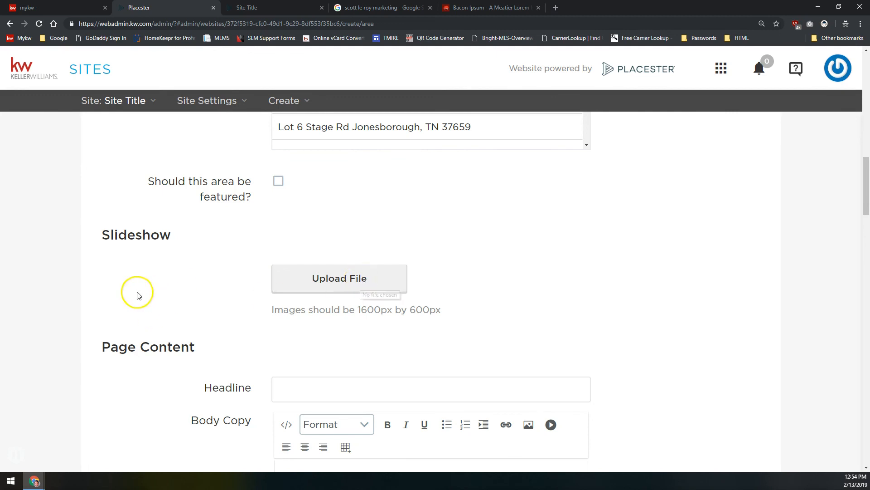
left_click_drag(124, 233, 301, 216)
left_click(313, 214)
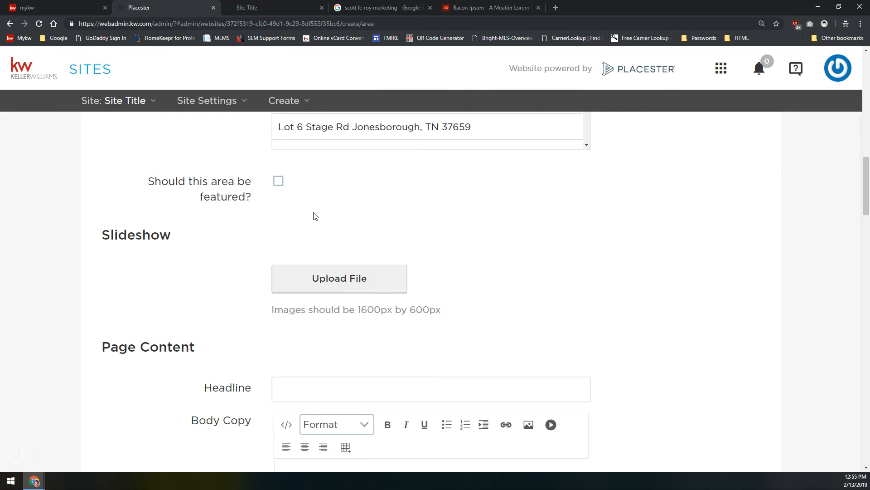
Upload the lapland, world map and shanghai images from Area Page Slideshow to the slideshow
left_click(350, 276)
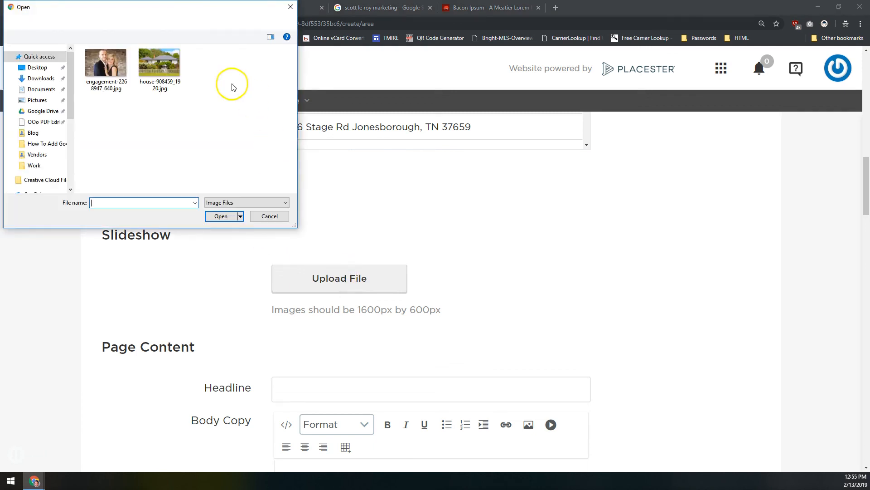
left_click(77, 22)
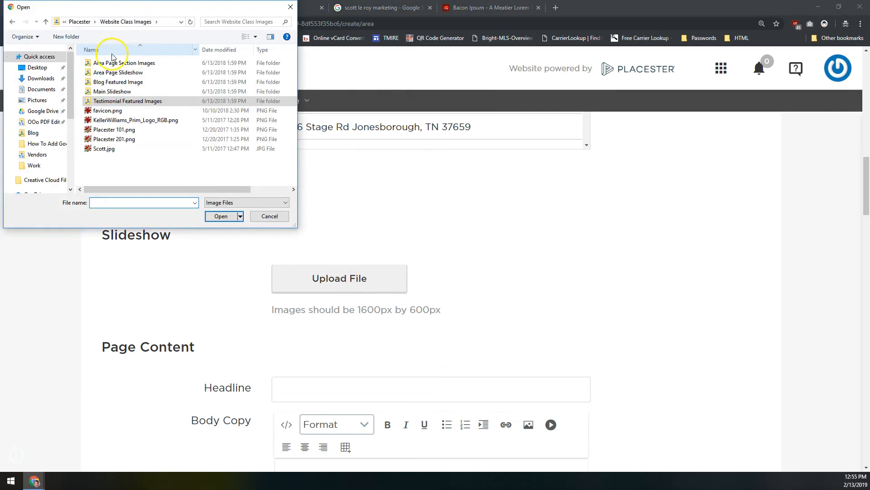
double_click(114, 73)
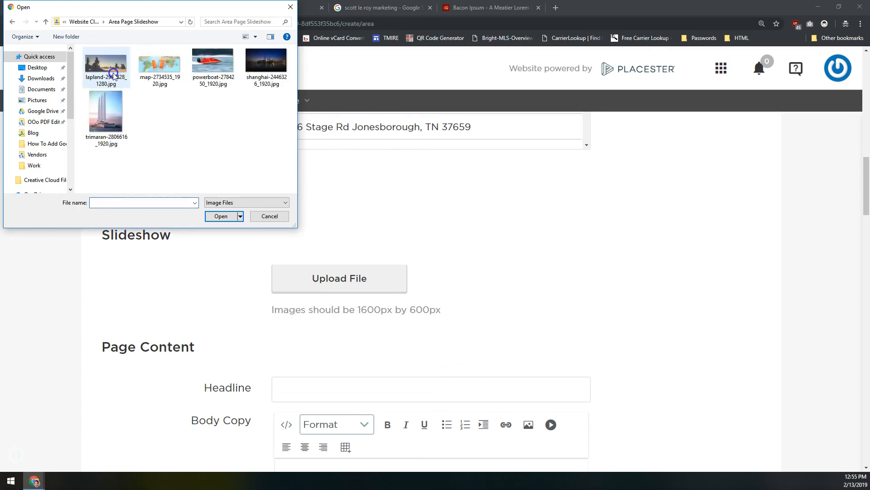
left_click(113, 67)
double_click(113, 67)
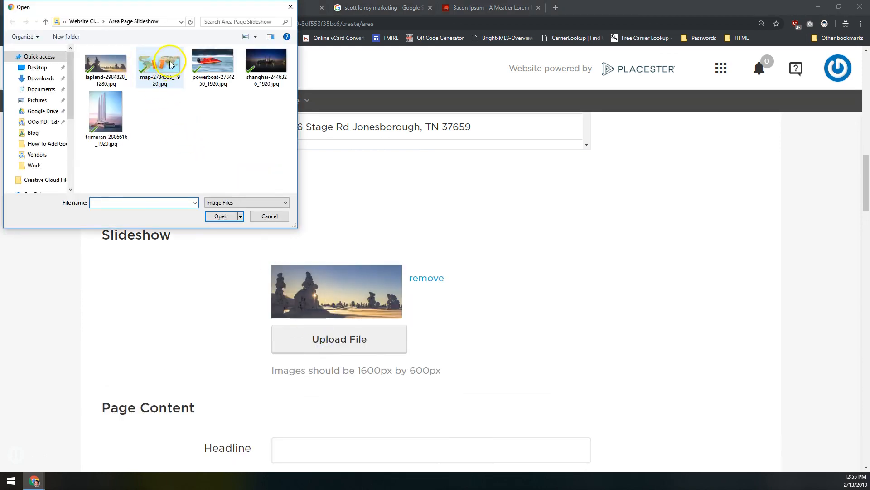
double_click(169, 60)
scroll(420, 360, "down", 3)
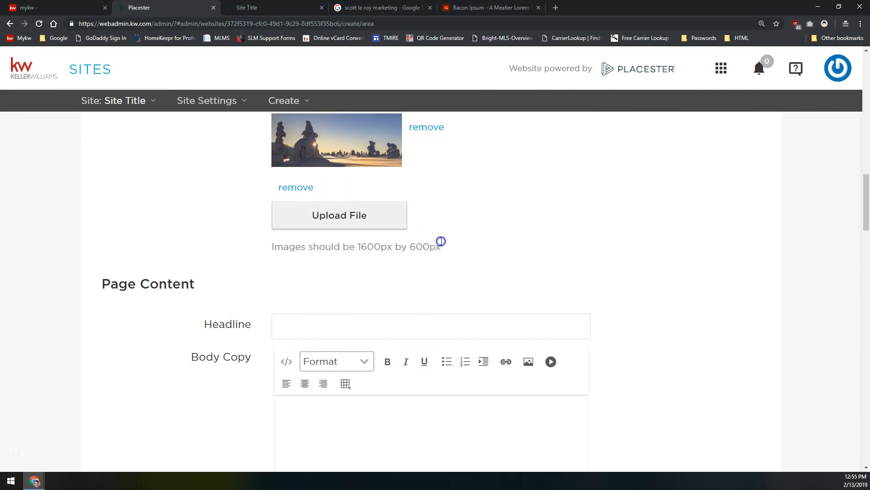
scroll(441, 244, "up", 3)
scroll(442, 245, "down", 2)
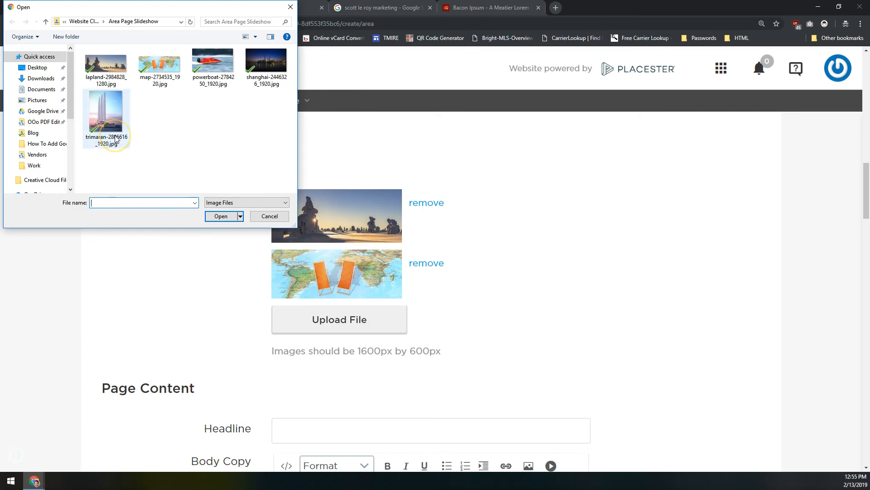
double_click(269, 55)
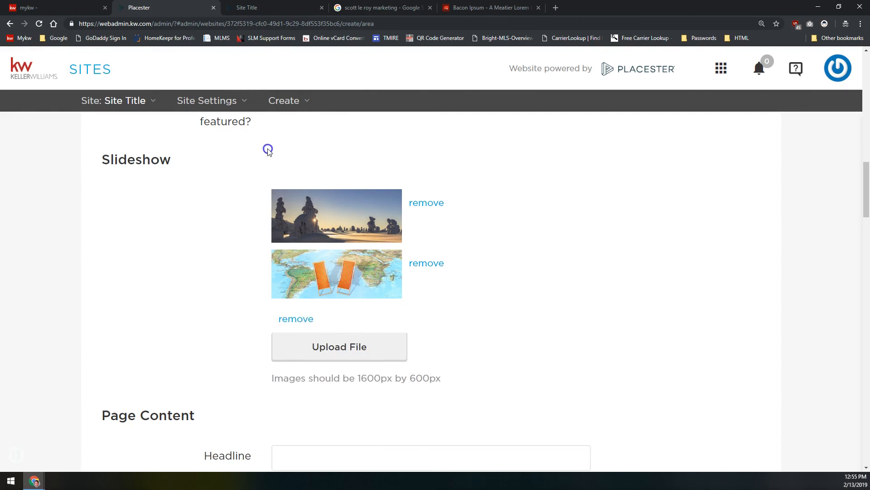
scroll(232, 225, "down", 7)
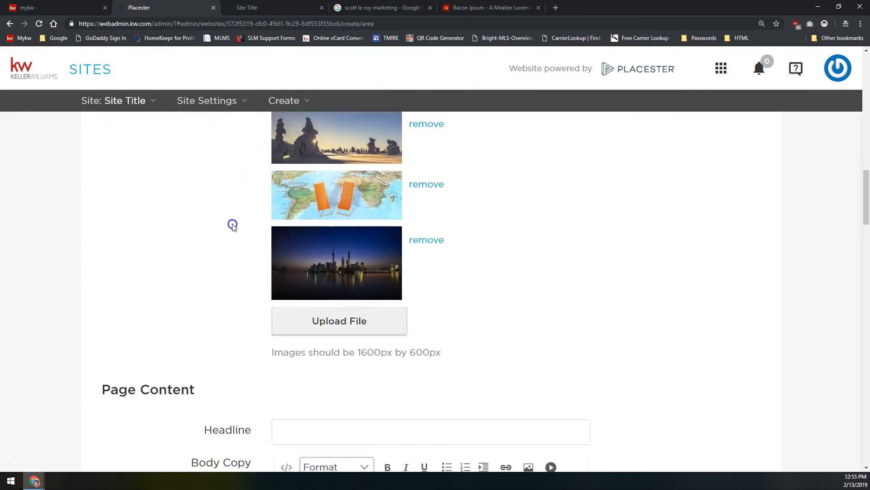
scroll(234, 226, "down", 1)
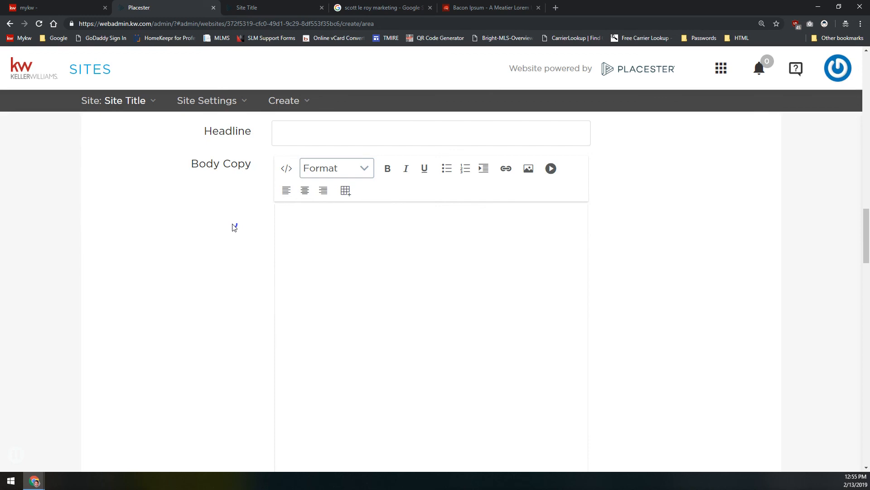
scroll(234, 227, "up", 3)
scroll(234, 227, "down", 10)
scroll(234, 227, "up", 3)
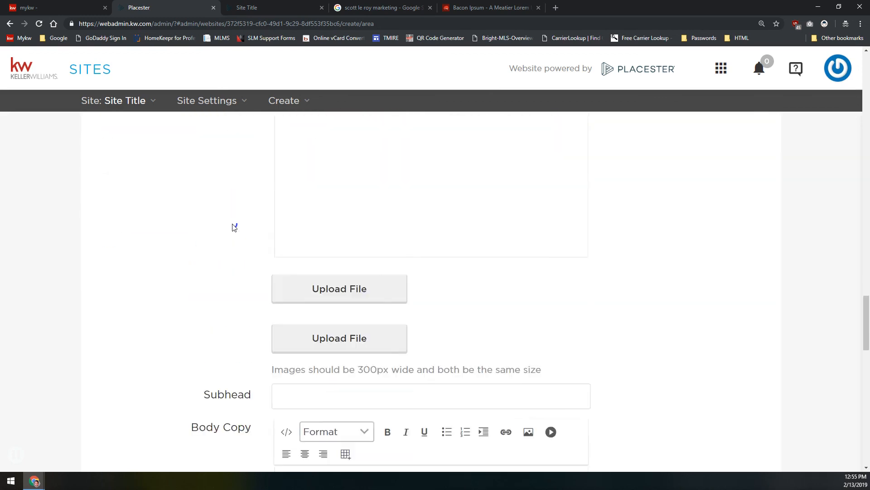
scroll(236, 223, "up", 1)
scroll(304, 213, "up", 5)
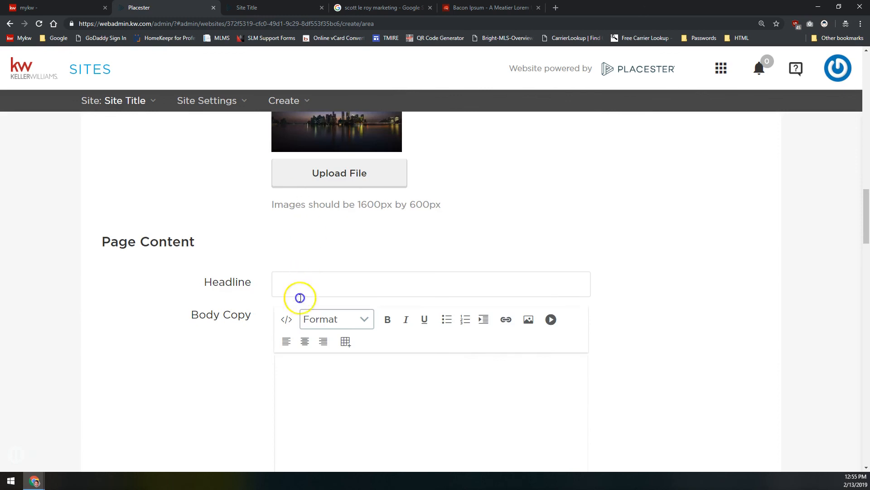
scroll(300, 297, "down", 7)
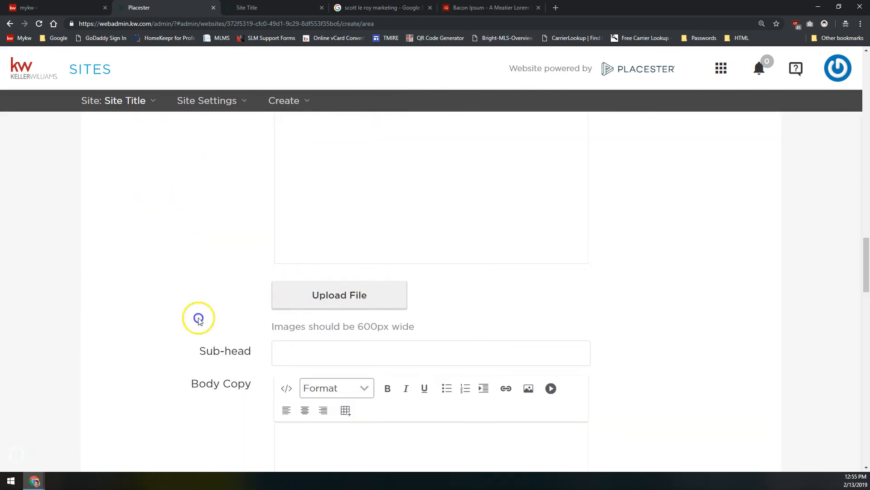
left_click(431, 467)
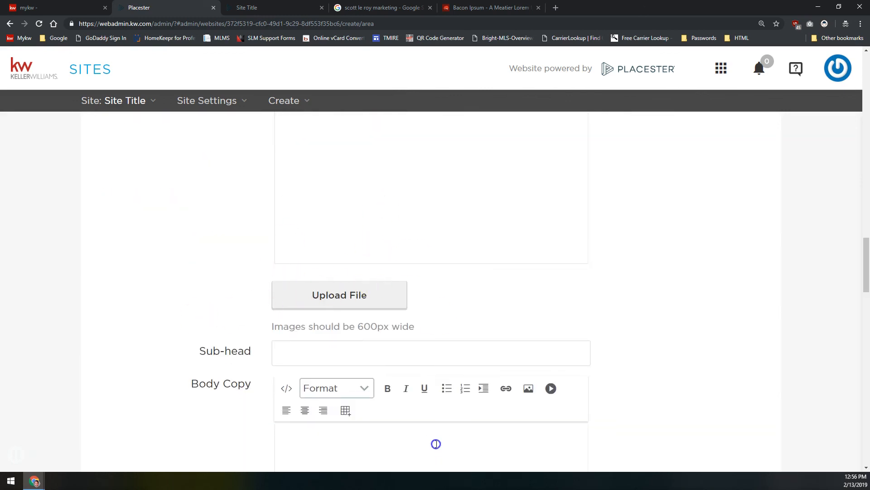
scroll(437, 422, "down", 5)
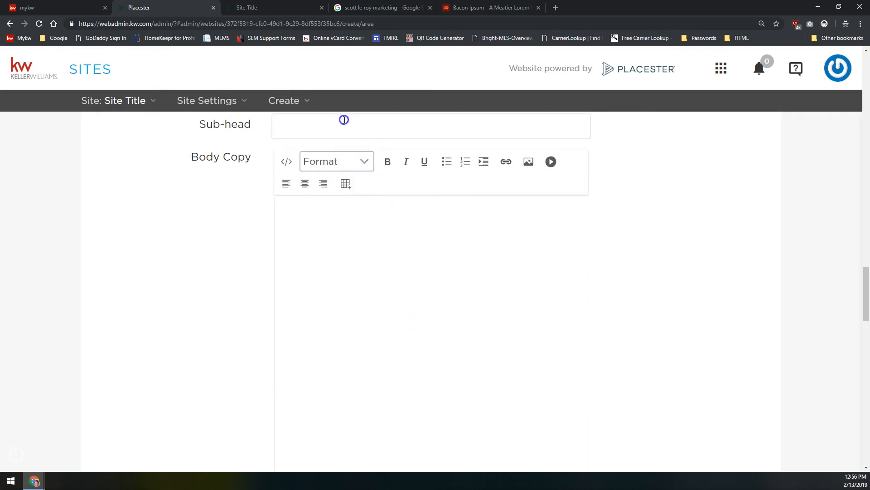
scroll(363, 245, "up", 4)
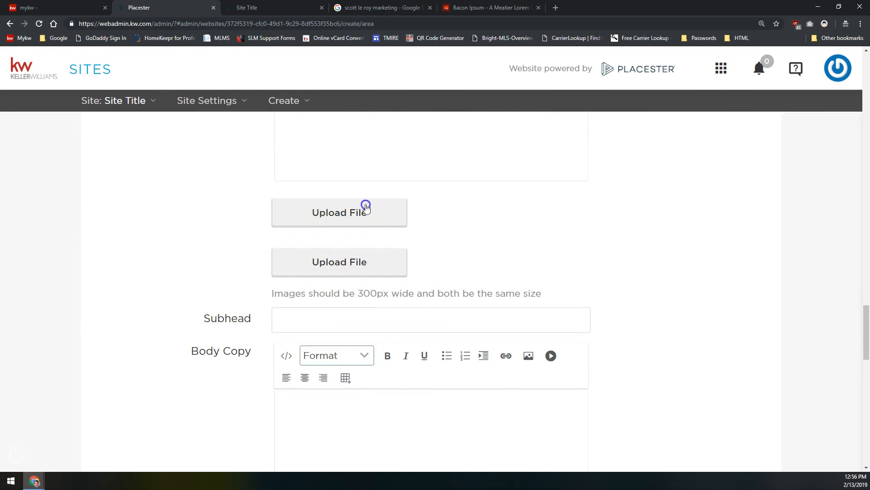
scroll(317, 248, "down", 2)
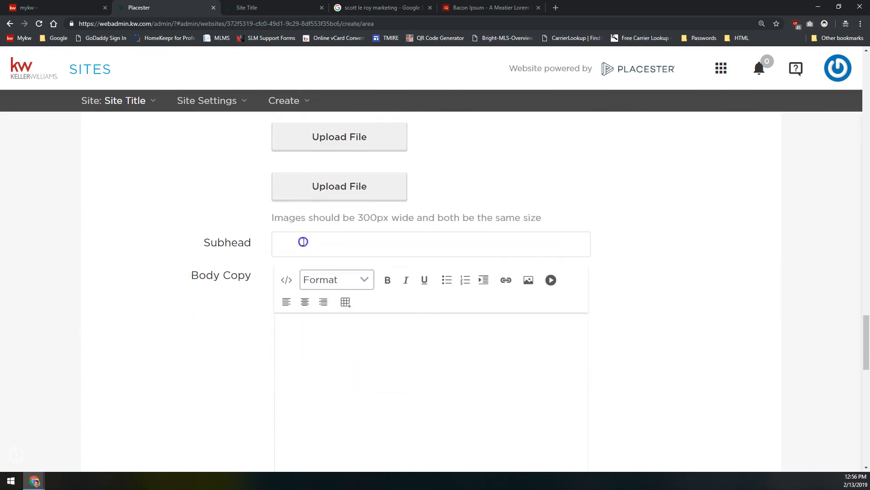
scroll(303, 241, "down", 2)
left_click(331, 319)
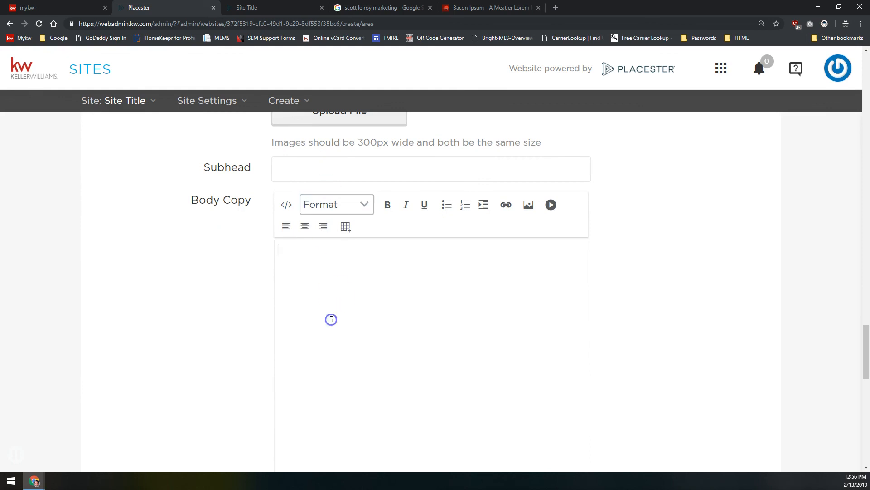
scroll(332, 320, "down", 6)
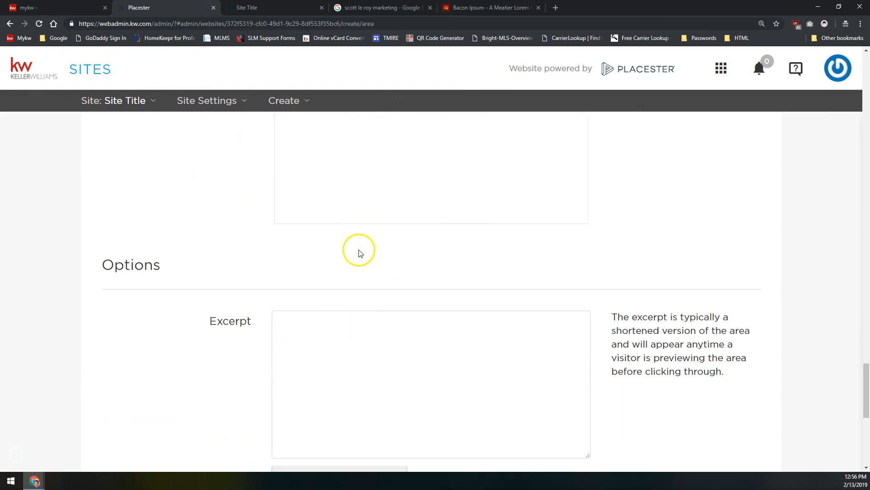
scroll(349, 261, "up", 8)
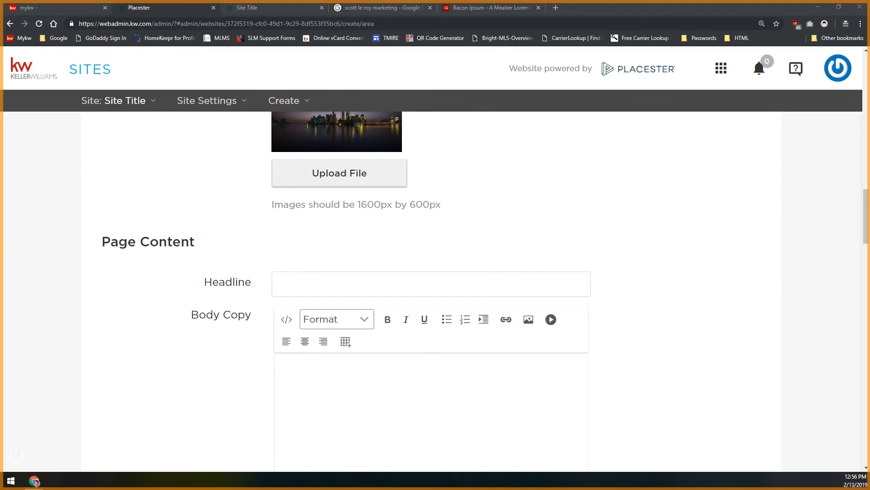
Enter 'Section 1' as the first section's headline
left_click(492, 288)
type("Section 1")
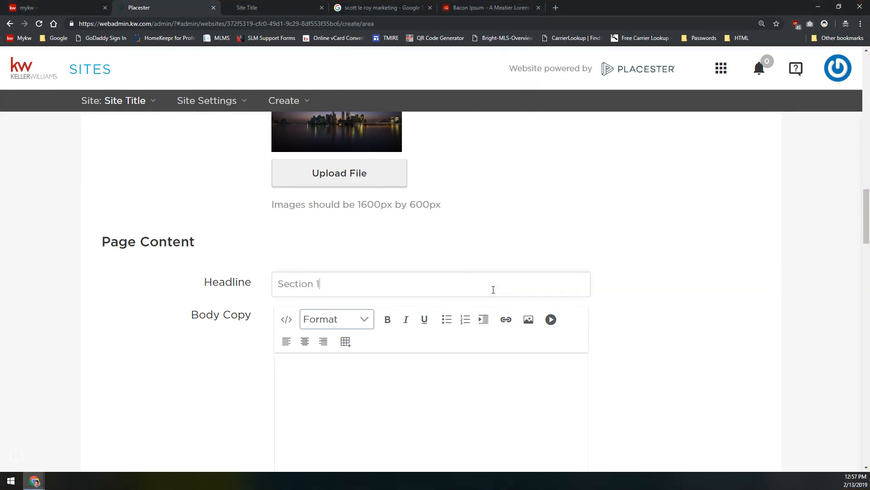
scroll(480, 295, "down", 2)
left_click(437, 320)
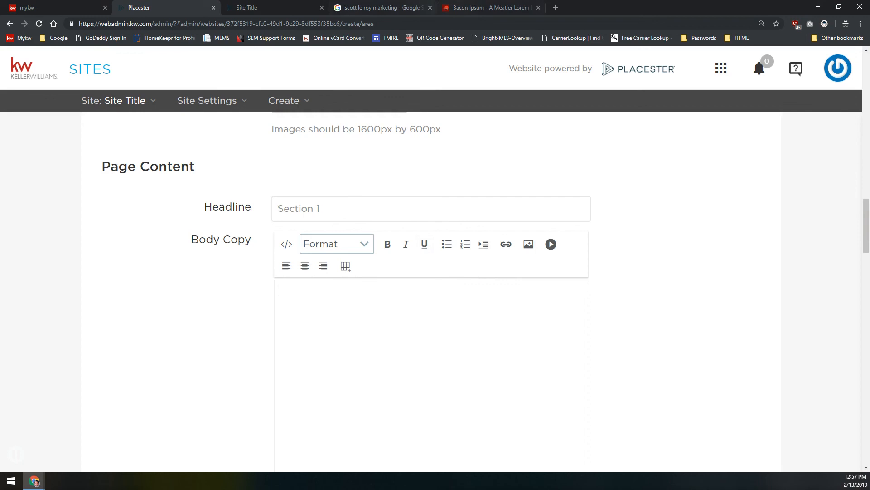
Copy the Bacon Ipsum filler paragraphs into the first section's body copy
left_click(453, 8)
left_click_drag(227, 197, 529, 207)
scroll(411, 284, "down", 8)
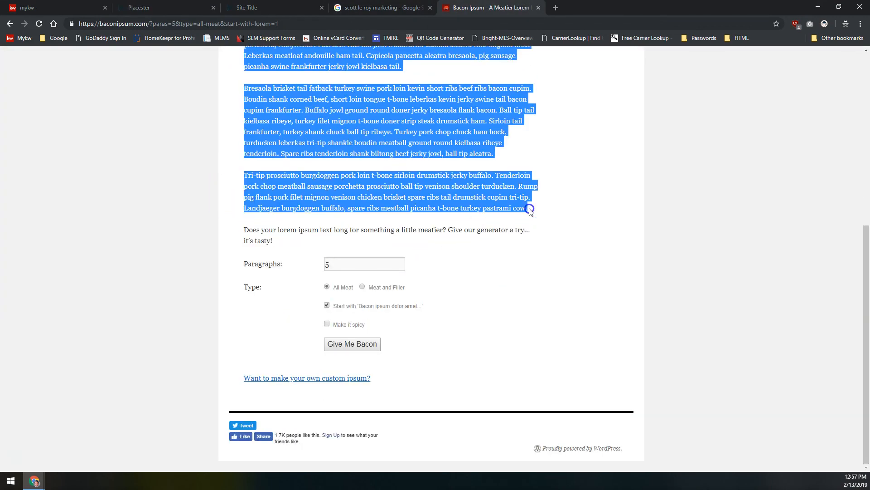
left_click(256, 7)
left_click(181, 8)
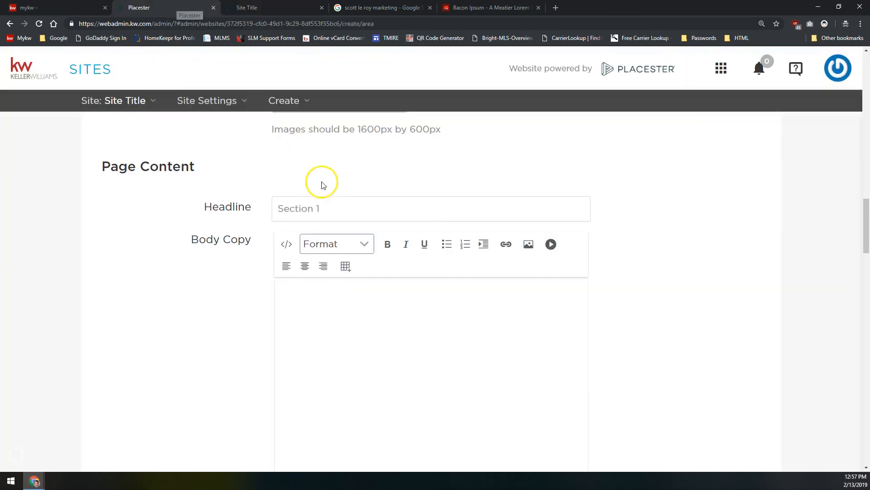
left_click(366, 323)
key("ctrl+v")
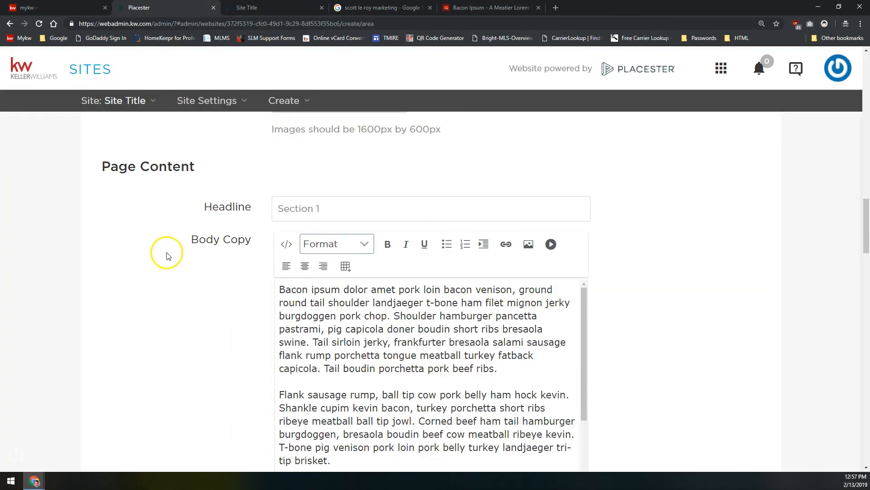
scroll(173, 258, "down", 4)
scroll(178, 261, "down", 5)
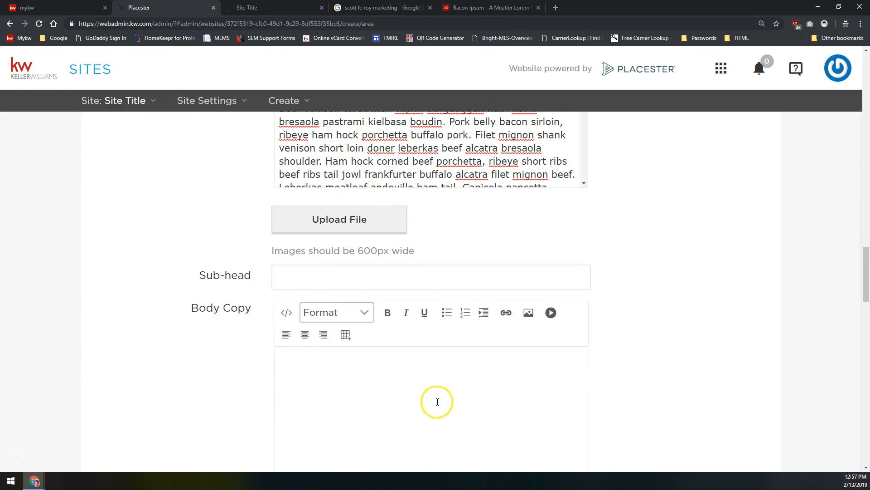
left_click_drag(356, 252, 426, 249)
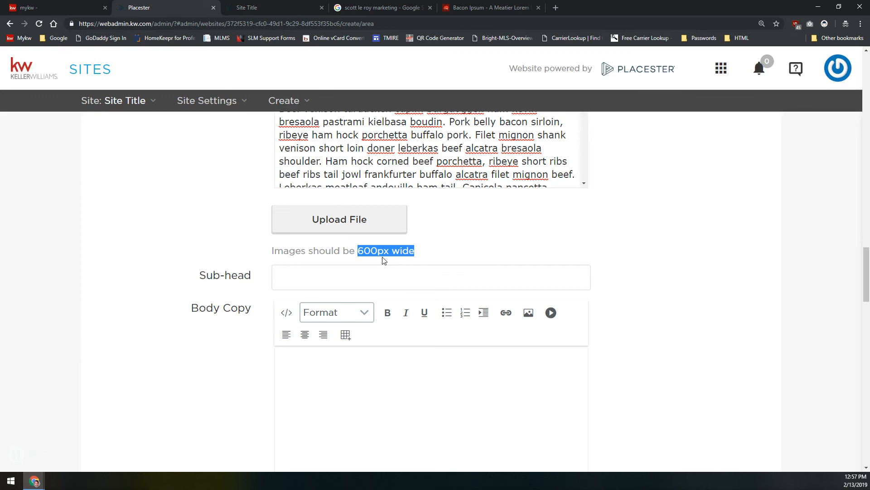
Upload the rose image from Area Page Section Images to the first section
scroll(383, 204, "up", 2)
left_click(371, 290)
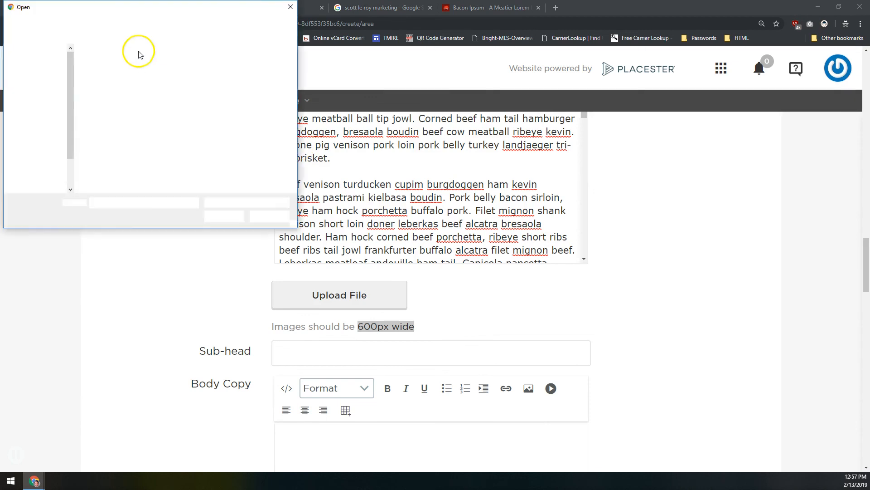
left_click(91, 21)
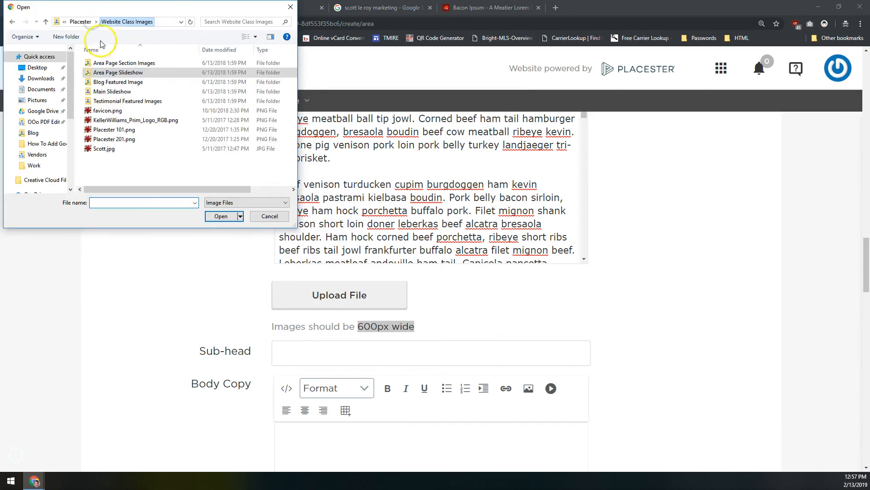
double_click(127, 63)
left_click(98, 83)
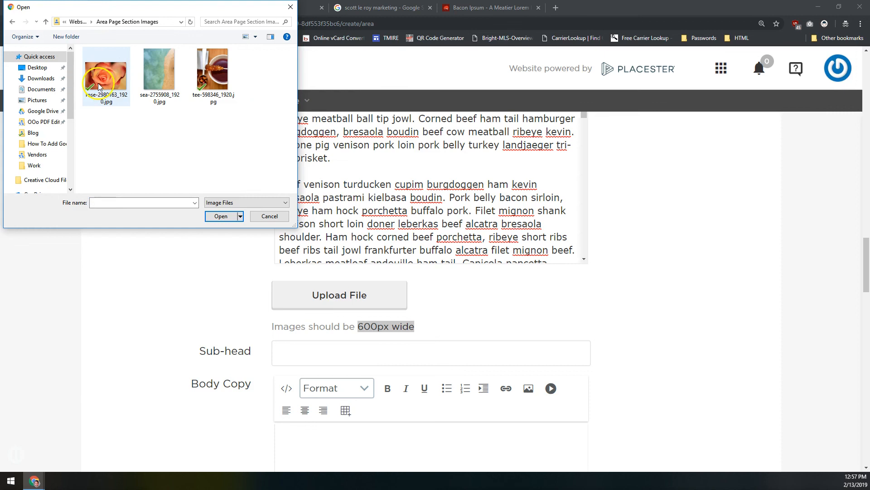
double_click(100, 75)
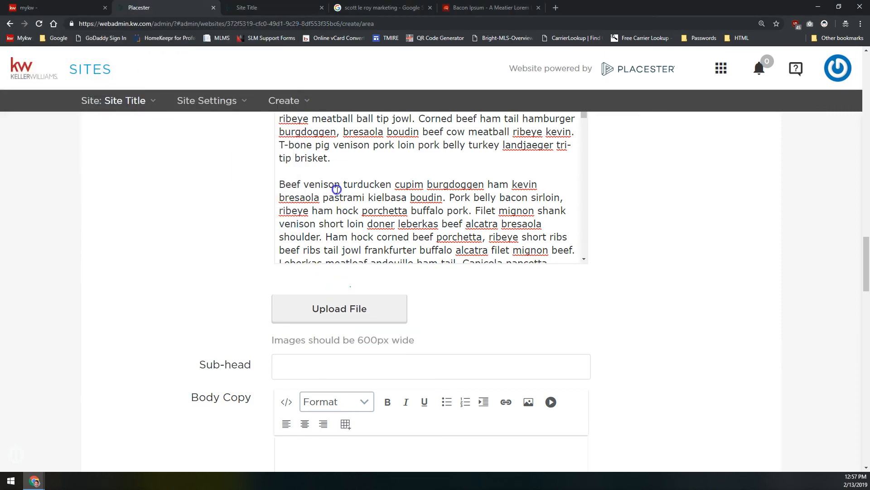
Enter 'Section 2' as the second section's subhead
scroll(336, 189, "down", 2)
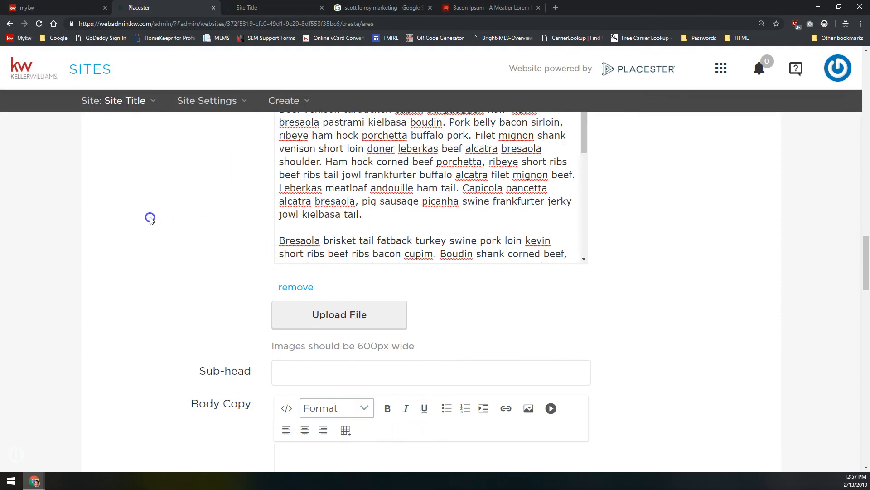
scroll(250, 274, "down", 2)
left_click(353, 372)
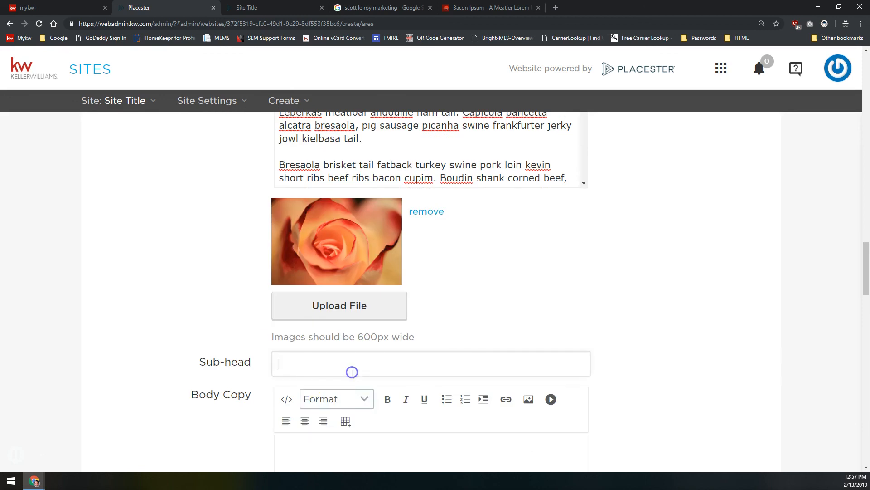
type("Sectioin")
key("BackSpace")
key("BackSpace")
type("n2")
scroll(353, 369, "down", 4)
left_click(319, 213)
Paste the filler text into the second section's body copy
left_click(340, 330)
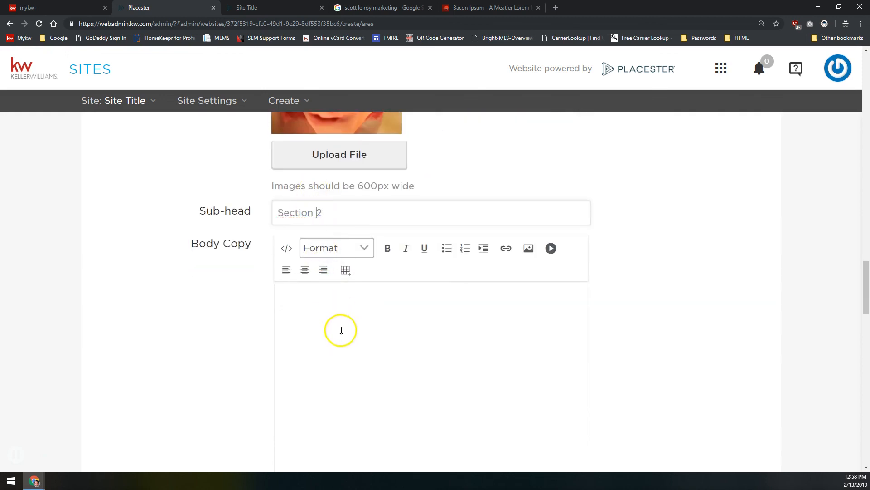
scroll(115, 302, "down", 1)
scroll(115, 299, "down", 2)
key("ctrl+v")
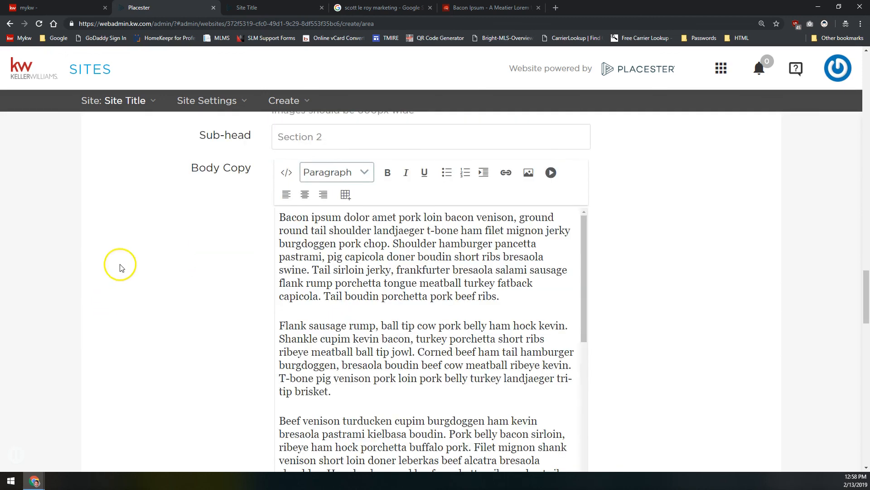
key("ctrl+z")
key("ctrl+v")
scroll(229, 193, "down", 7)
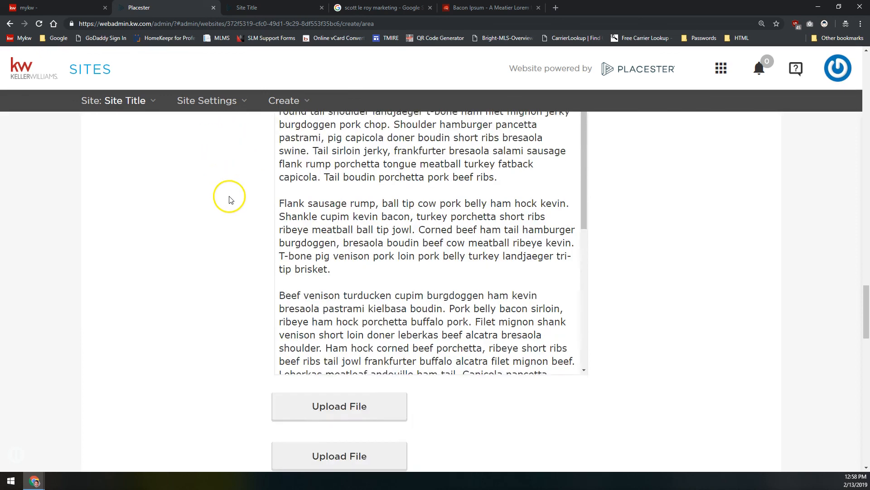
left_click(353, 428)
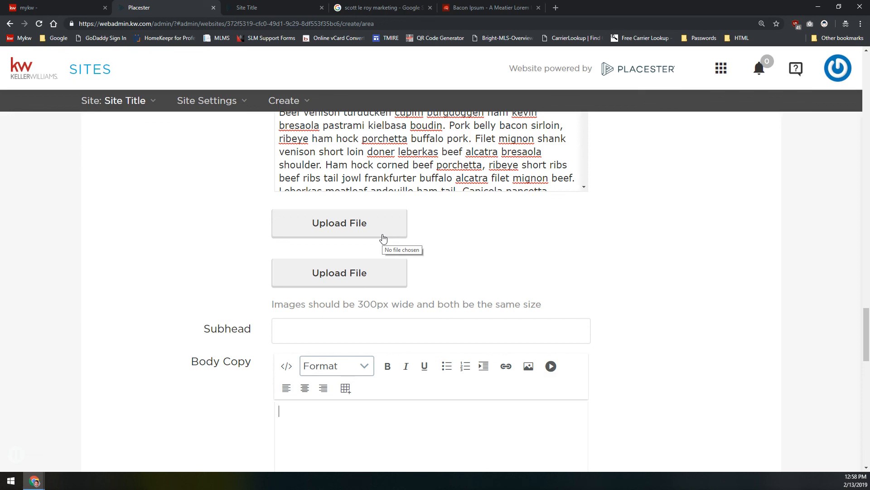
left_click_drag(358, 304, 554, 305)
left_click(527, 300)
Upload the sea and tee images to the third section's two image slots
left_click(326, 220)
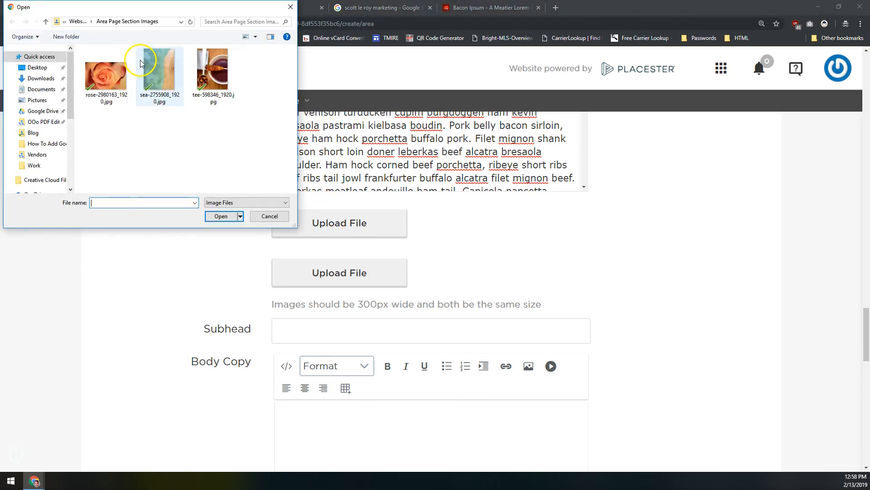
double_click(140, 62)
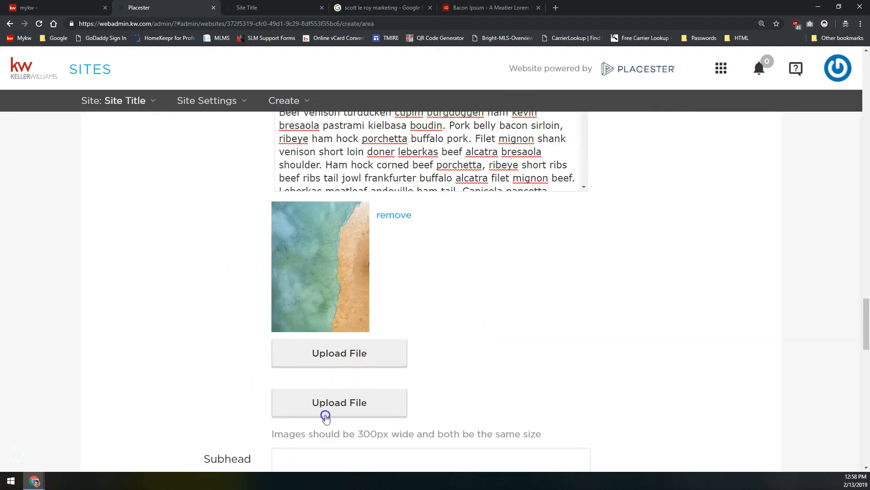
left_click(324, 409)
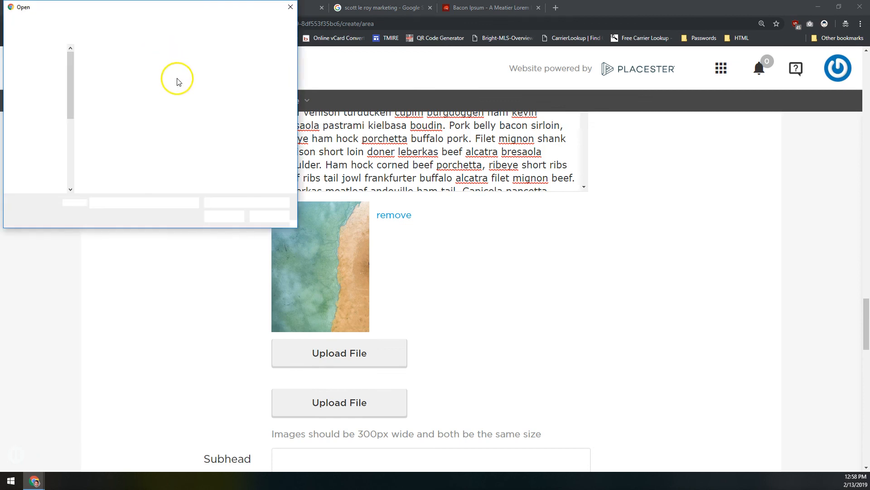
double_click(204, 75)
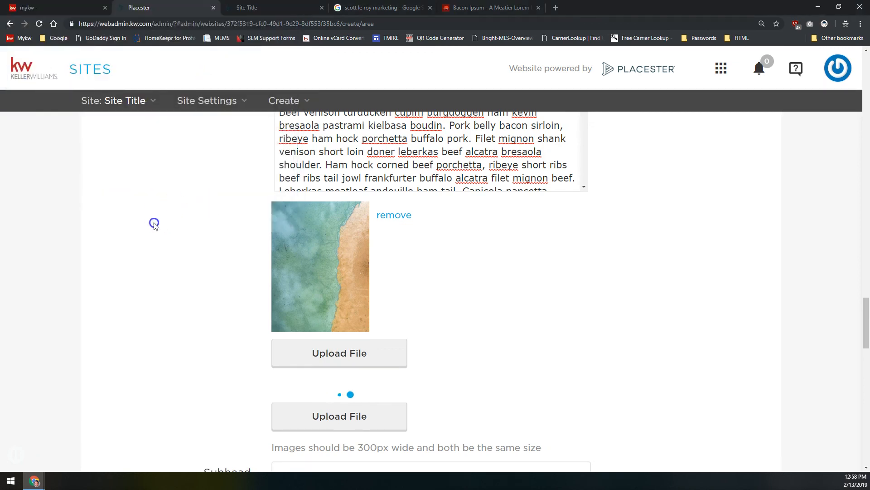
Add the 'Section 3' subhead and paste filler text into the third body copy
scroll(154, 224, "down", 3)
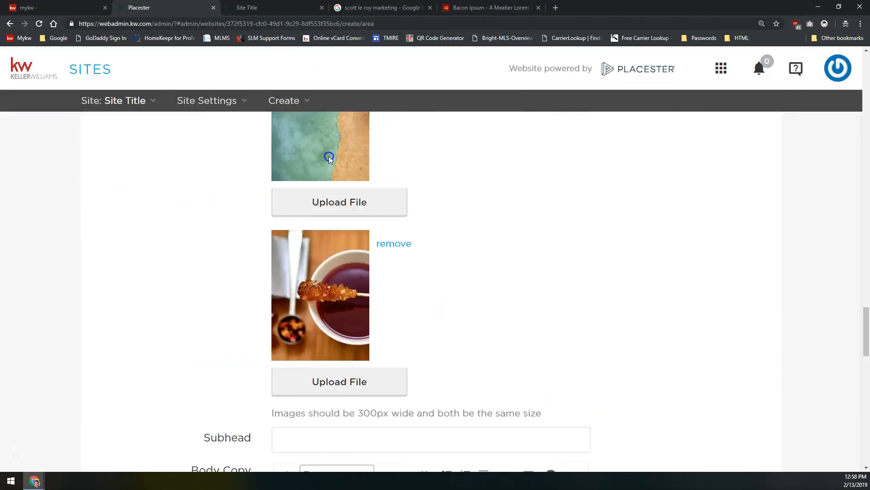
left_click(316, 304)
scroll(208, 258, "down", 5)
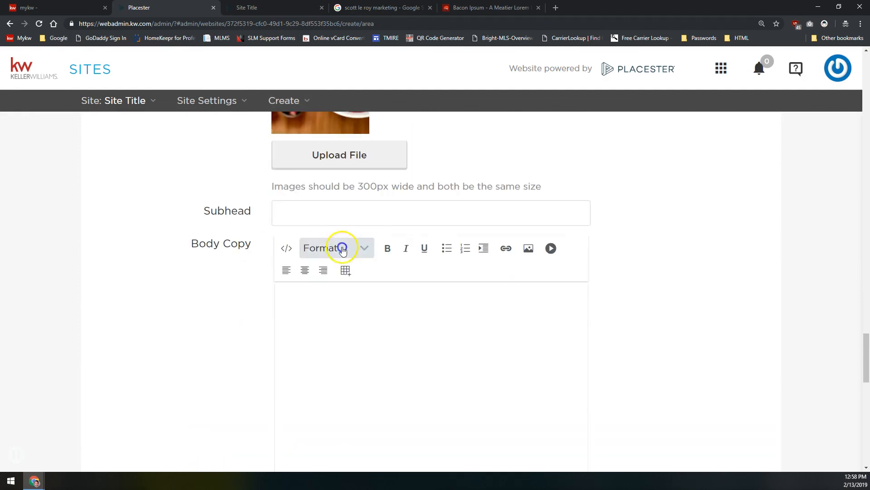
type("Section 3")
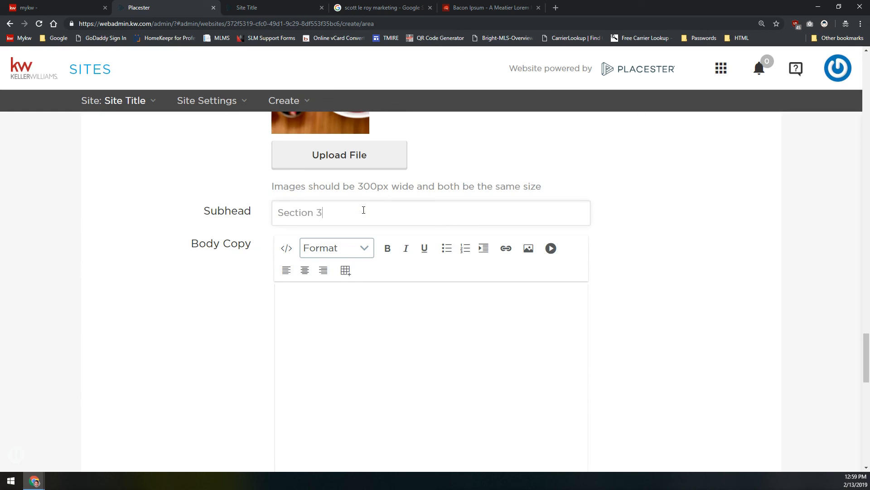
left_click(276, 383)
key("ctrl+v")
left_click(239, 252)
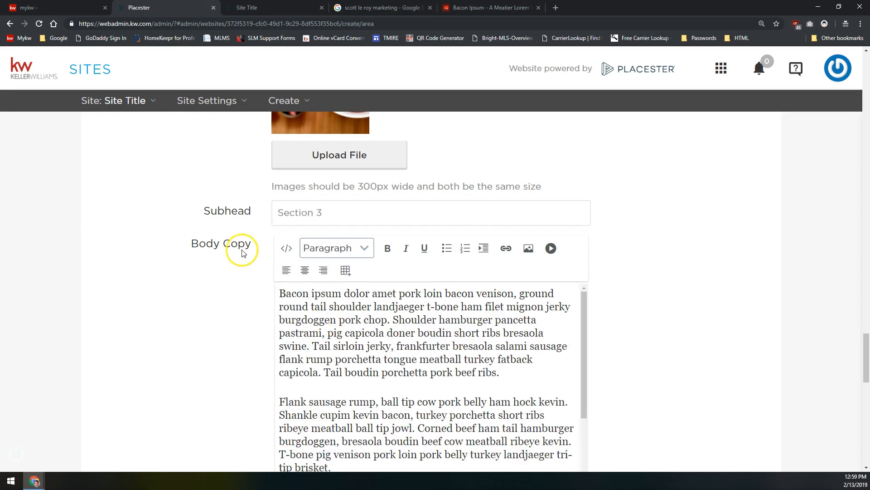
scroll(233, 238, "down", 6)
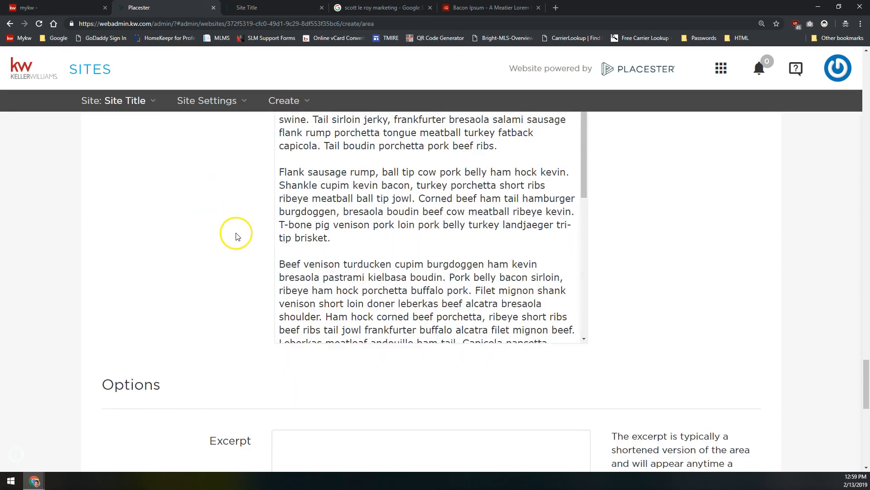
scroll(234, 231, "down", 3)
left_click(323, 228)
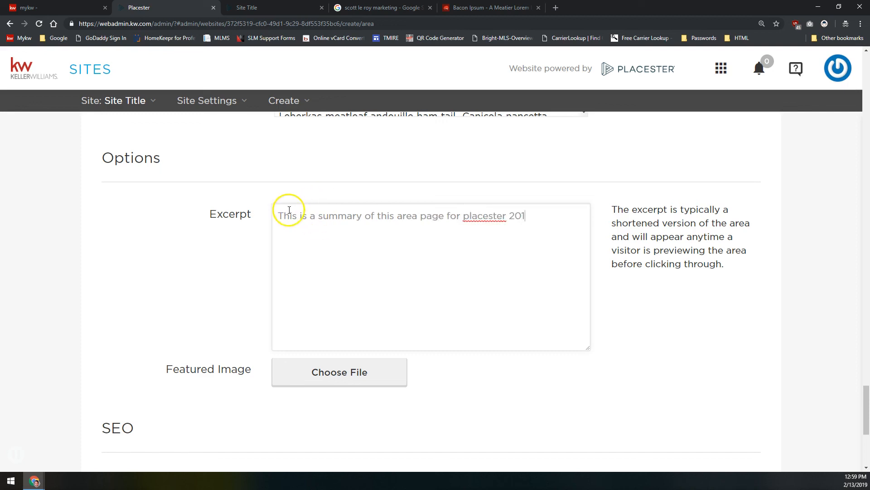
Set the speedboat photo from the Area Page Slideshow folder as the featured image
scroll(262, 208, "up", 2)
scroll(266, 212, "down", 3)
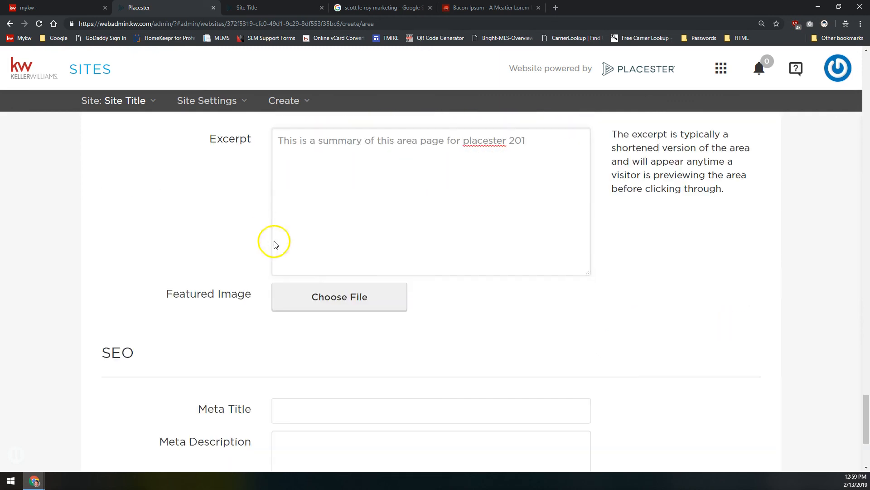
left_click(369, 288)
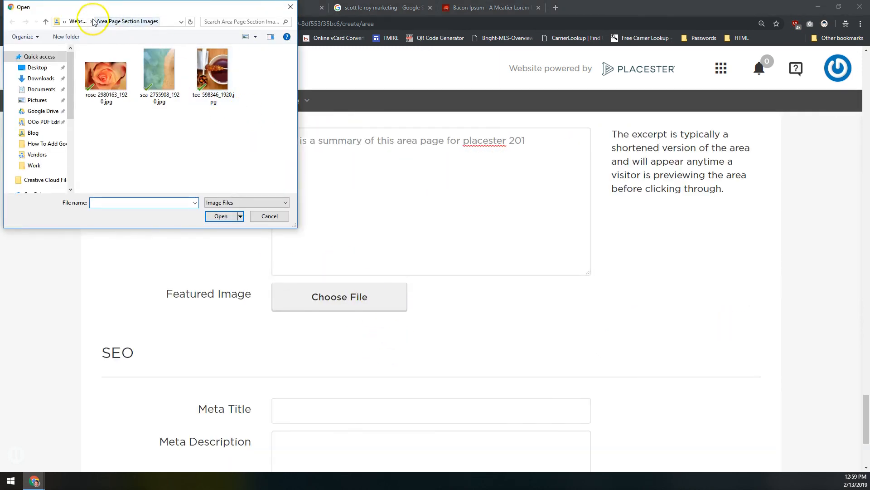
left_click(77, 21)
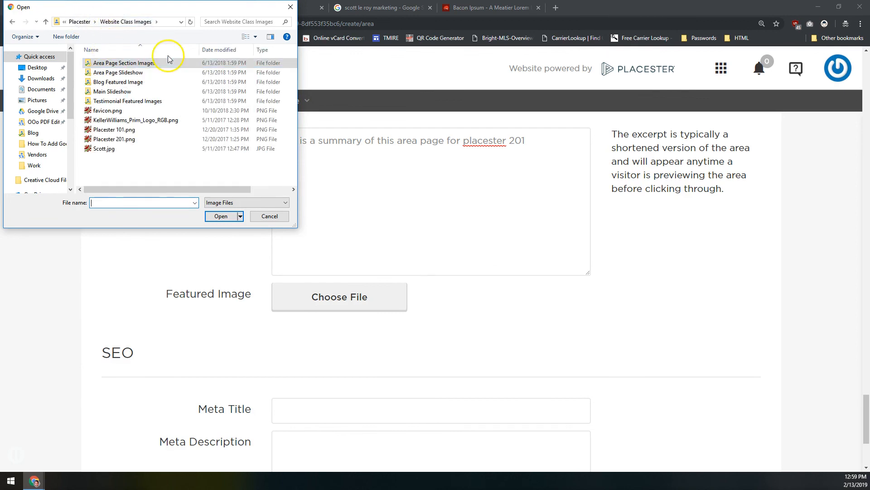
double_click(141, 73)
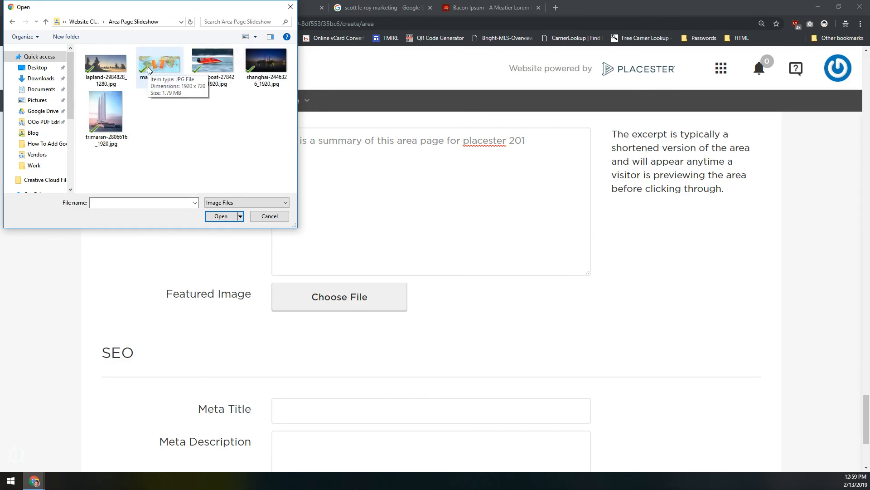
double_click(208, 59)
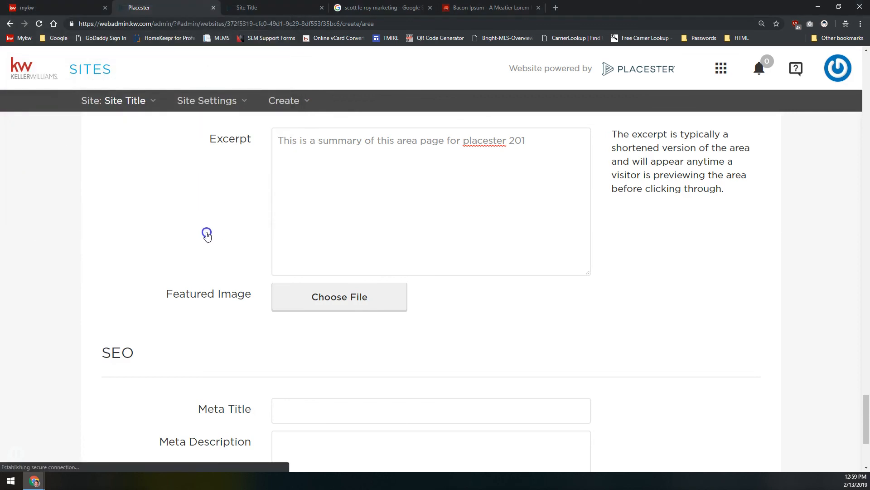
Paste the excerpt sentence into Meta Description, save the Test Area page, and return to the live site
scroll(327, 414, "down", 4)
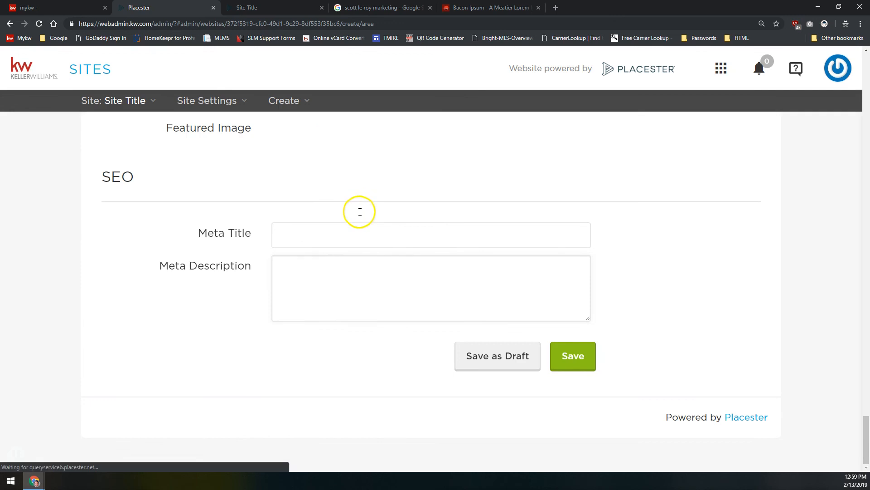
left_click(225, 231)
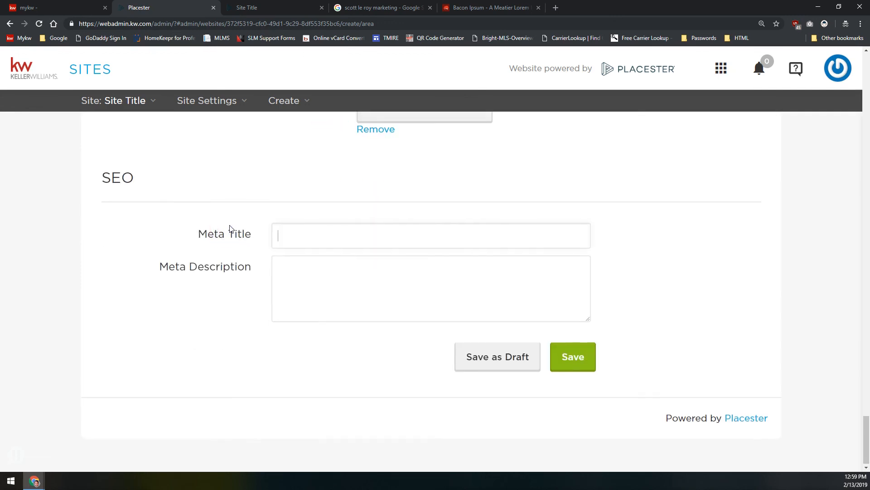
scroll(228, 229, "up", 4)
triple_click(399, 192)
key("ctrl+c")
scroll(400, 192, "up", 3)
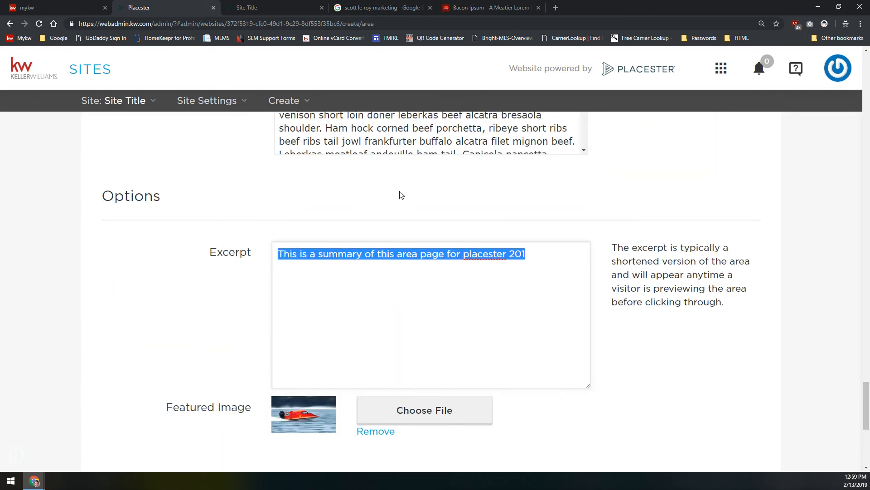
scroll(243, 236, "down", 7)
left_click(360, 298)
key("ctrl+v")
left_click(573, 356)
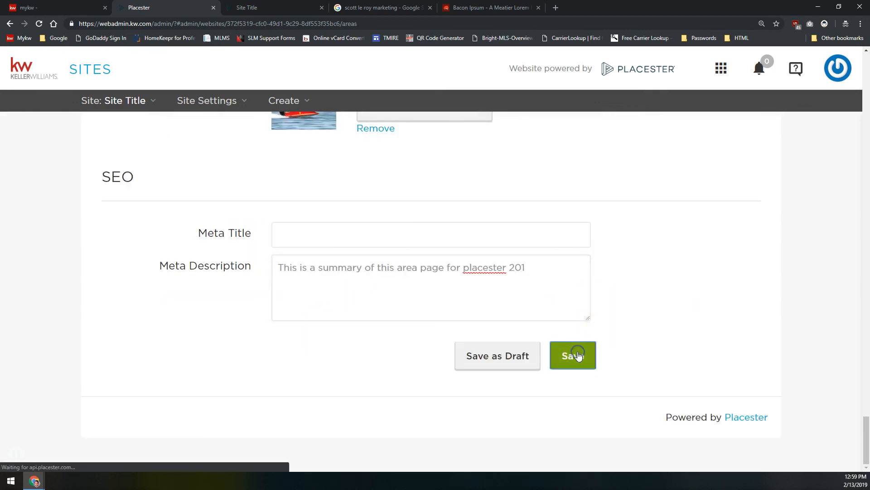
left_click(249, 7)
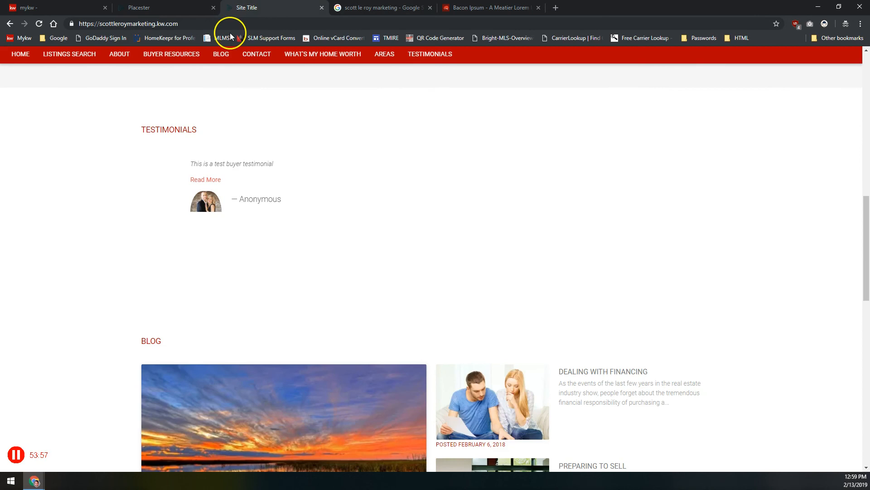
Go to the AREAS listing on the live KW site and open the Test Area card
left_click(384, 56)
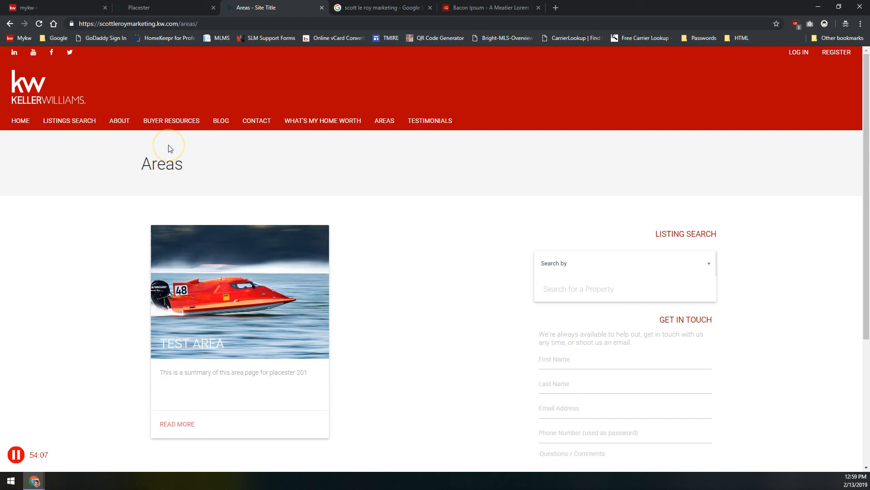
scroll(204, 173, "down", 4)
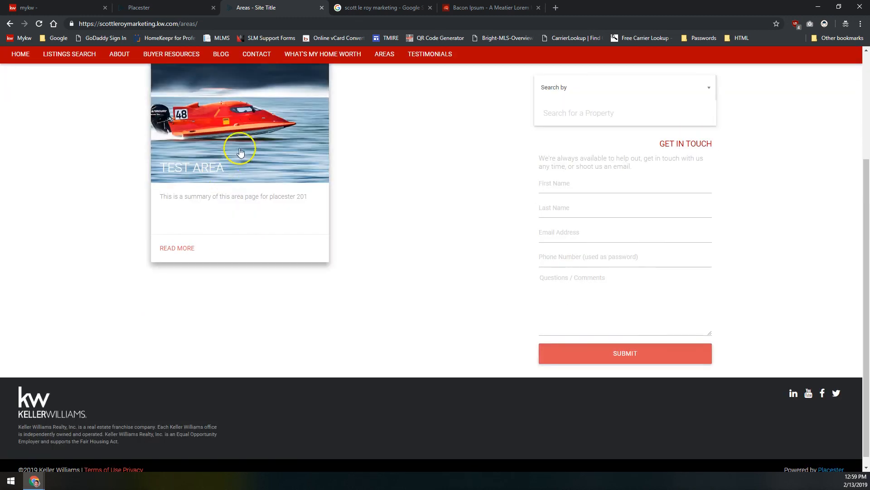
scroll(210, 190, "up", 2)
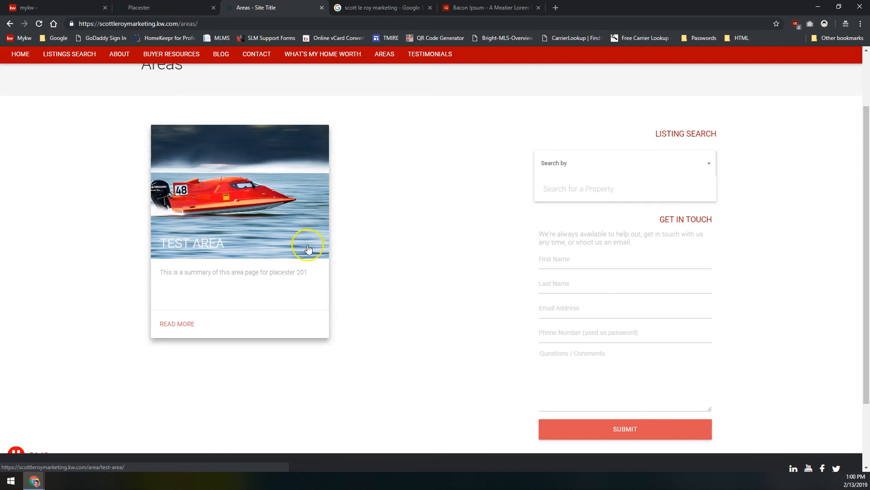
left_click_drag(163, 272, 316, 276)
left_click(316, 274)
left_click(302, 181)
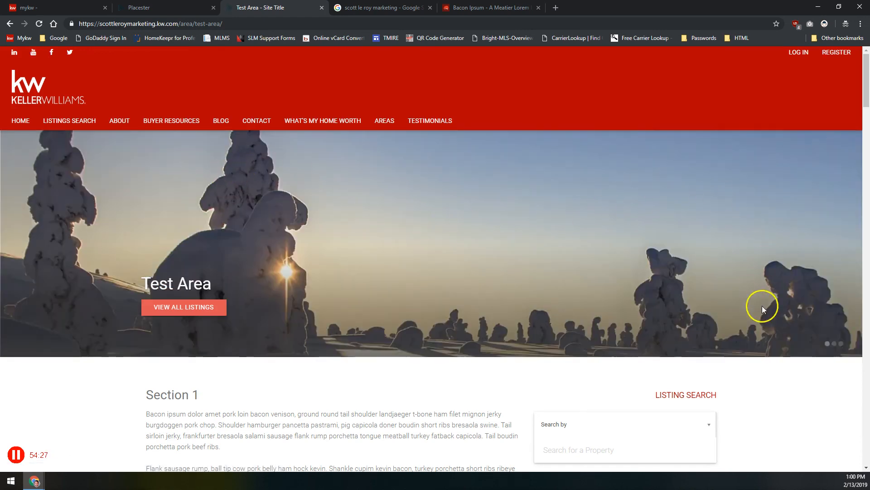
left_click(842, 343)
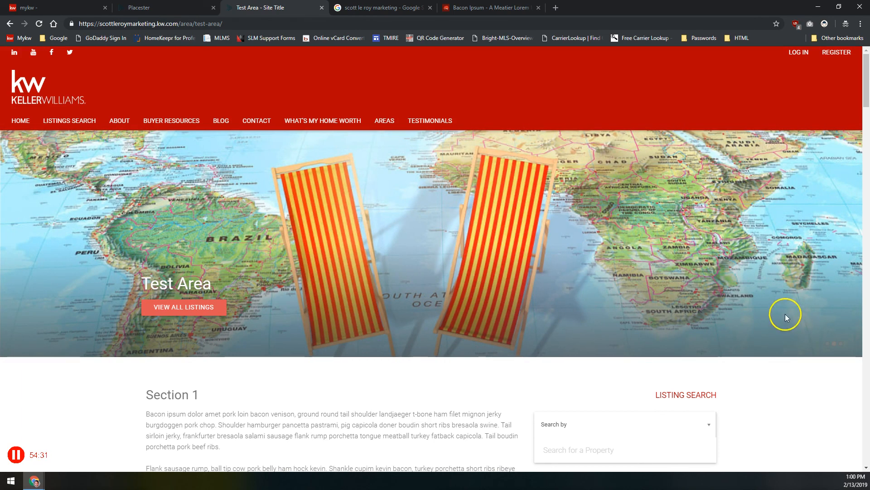
scroll(439, 343, "down", 4)
scroll(123, 202, "down", 2)
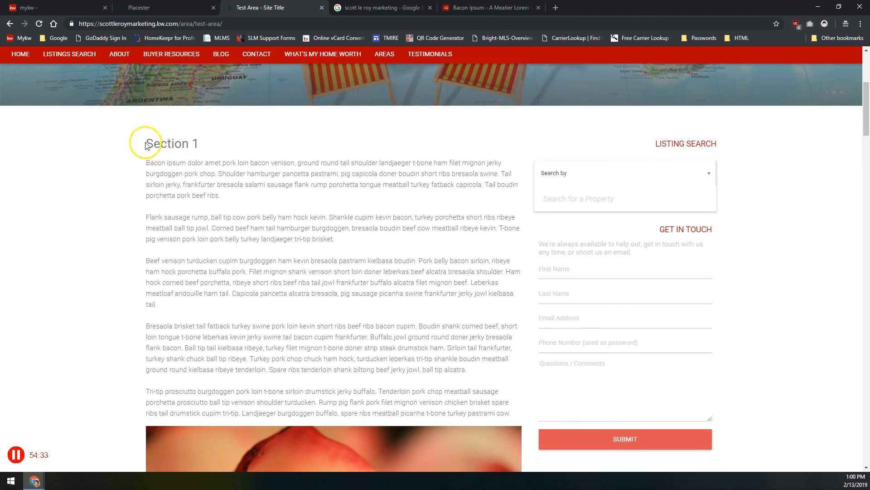
left_click_drag(142, 142, 215, 163)
left_click_drag(159, 175, 365, 356)
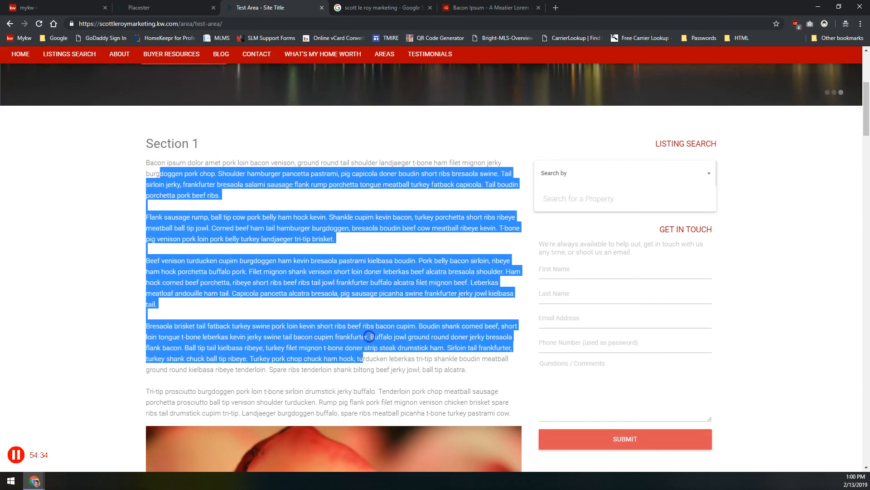
left_click(361, 317)
scroll(342, 290, "down", 2)
scroll(342, 291, "down", 5)
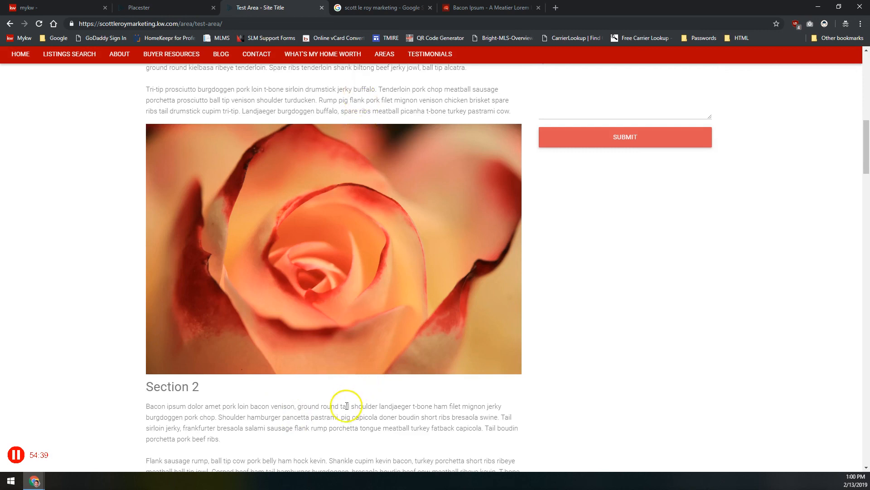
scroll(277, 291, "down", 1)
scroll(278, 292, "down", 6)
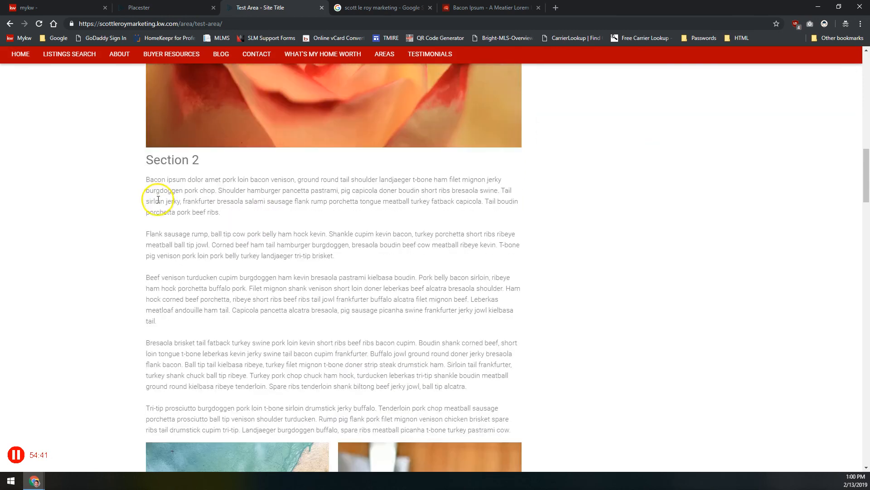
scroll(295, 245, "down", 5)
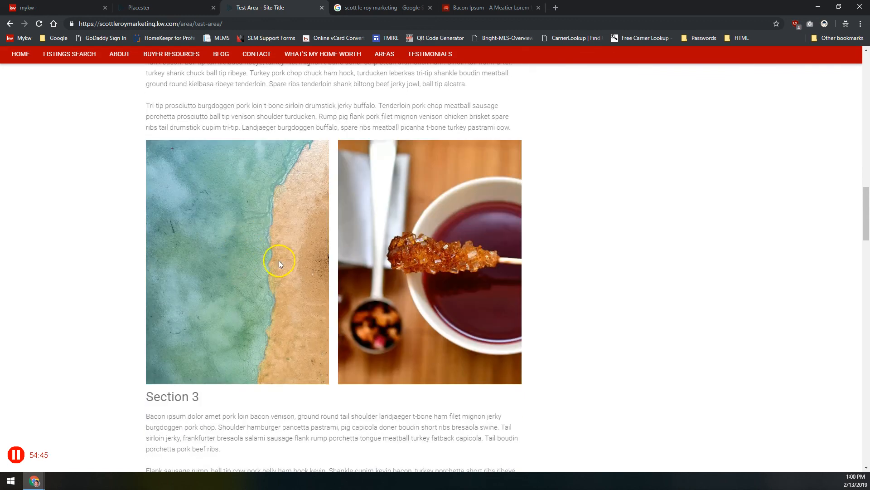
scroll(297, 389, "down", 7)
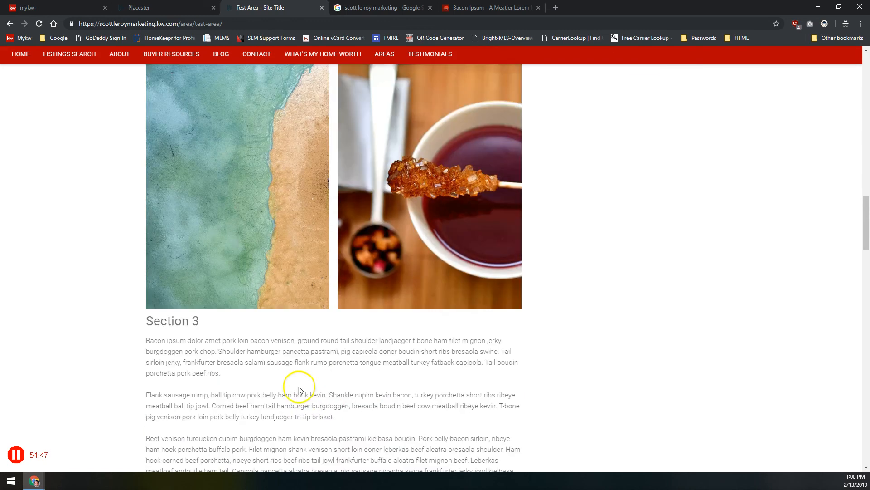
scroll(97, 202, "down", 7)
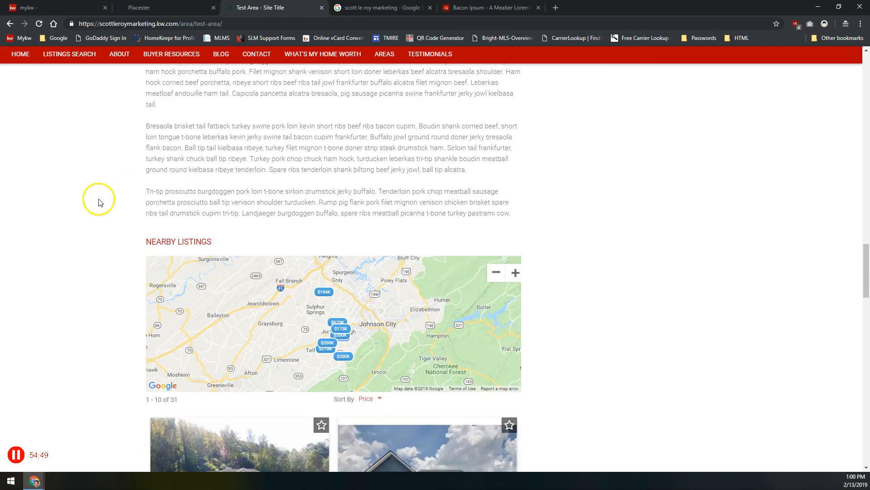
scroll(86, 207, "up", 2)
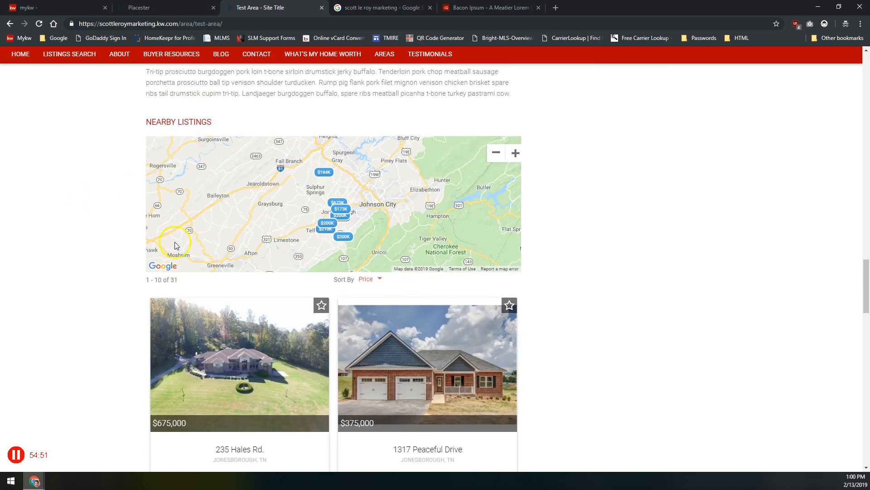
scroll(223, 331, "down", 2)
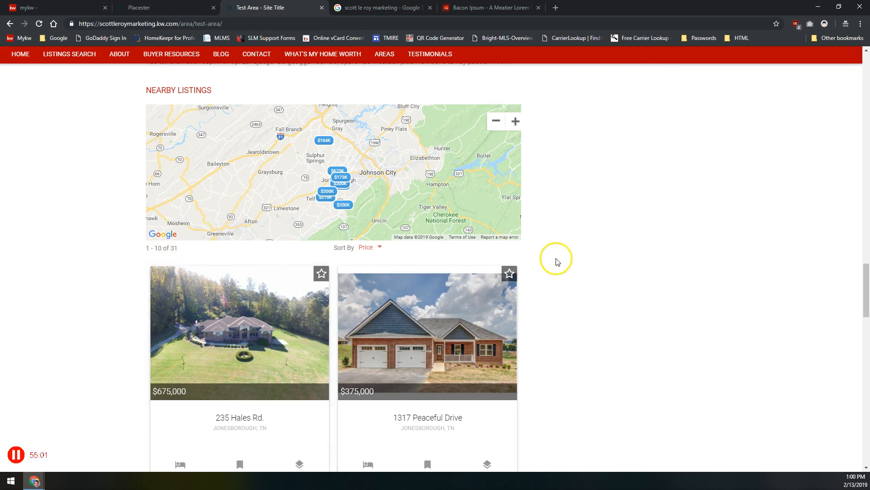
scroll(557, 262, "down", 2)
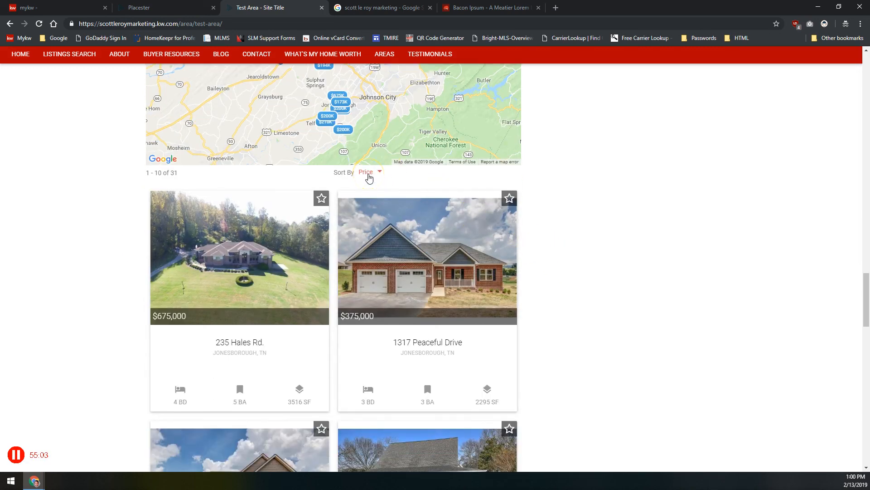